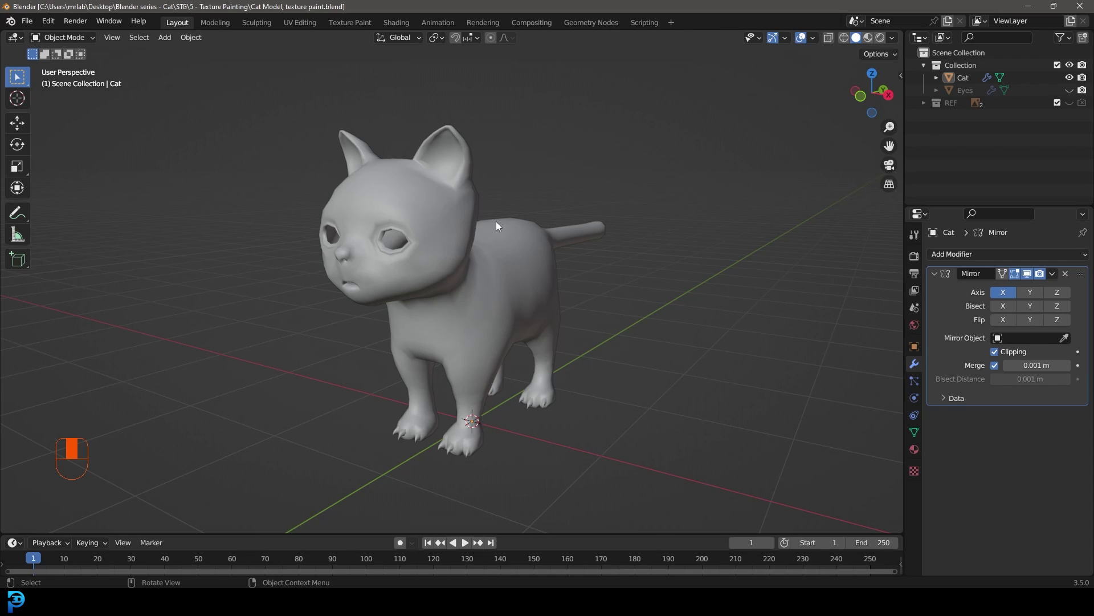
# Select the cat model.
pyautogui.moveTo(495, 222); pyautogui.dragTo(486, 249, button='middle')
pyautogui.scroll(4, 536, 221)
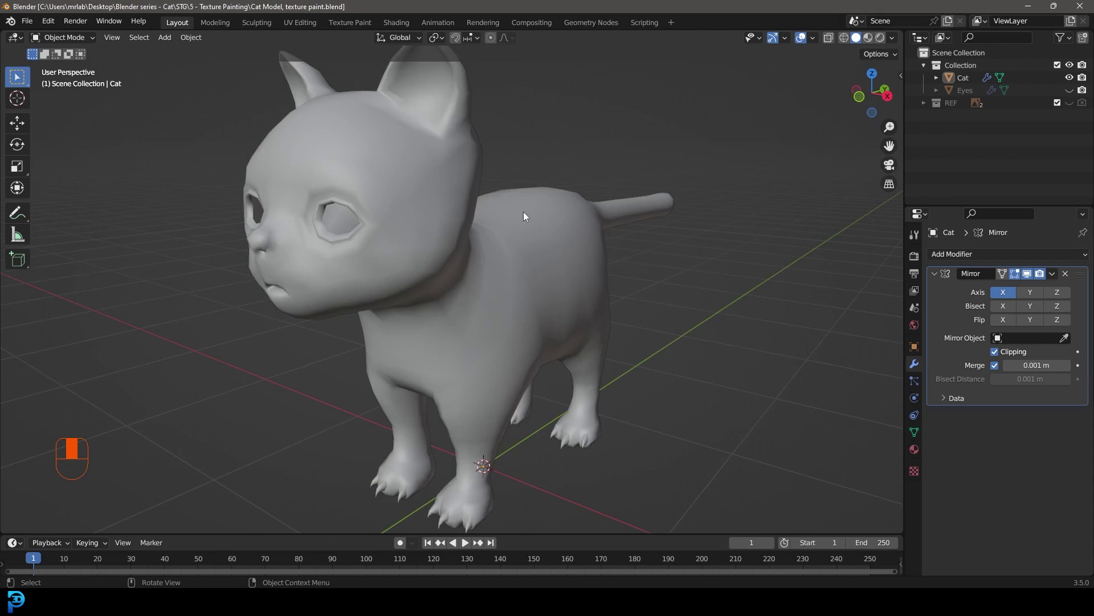
pyautogui.click(471, 245)
pyautogui.scroll(-3, 506, 259)
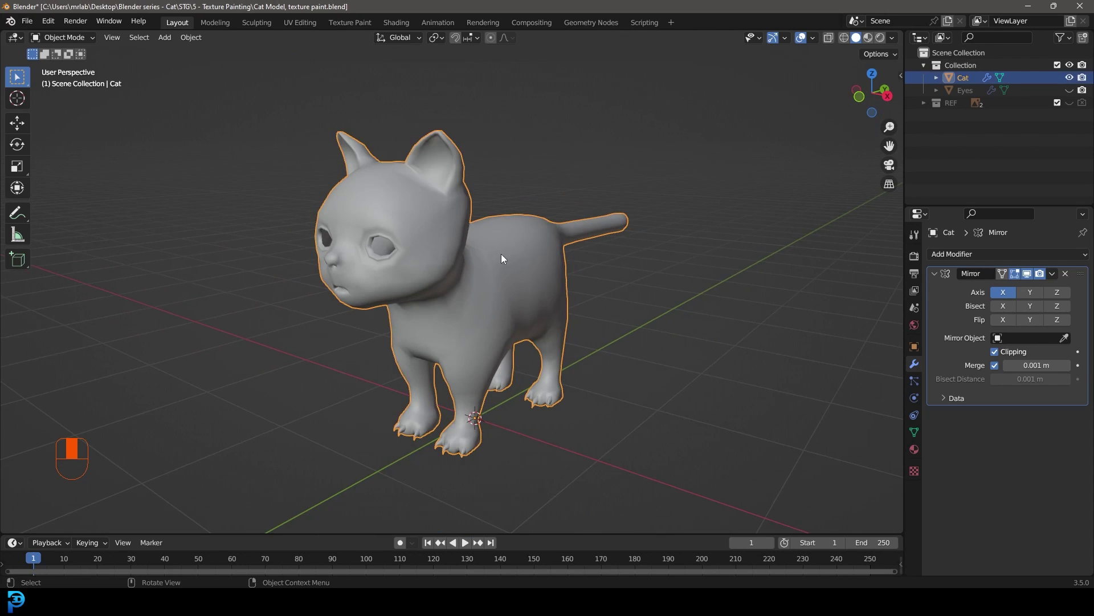
# Examine the cat's complete UV layout in the UV Editing workspace with the whole mesh selected.
pyautogui.click(302, 23)
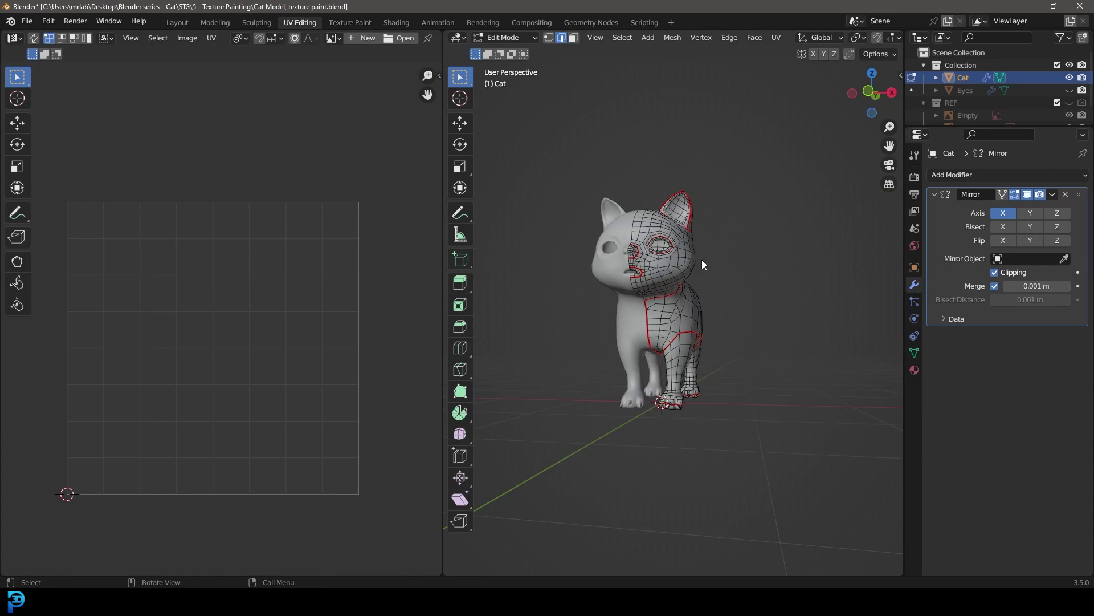
pyautogui.press('Tab')
pyautogui.press('Tab')
pyautogui.press('a')
pyautogui.scroll(5, 360, 286)
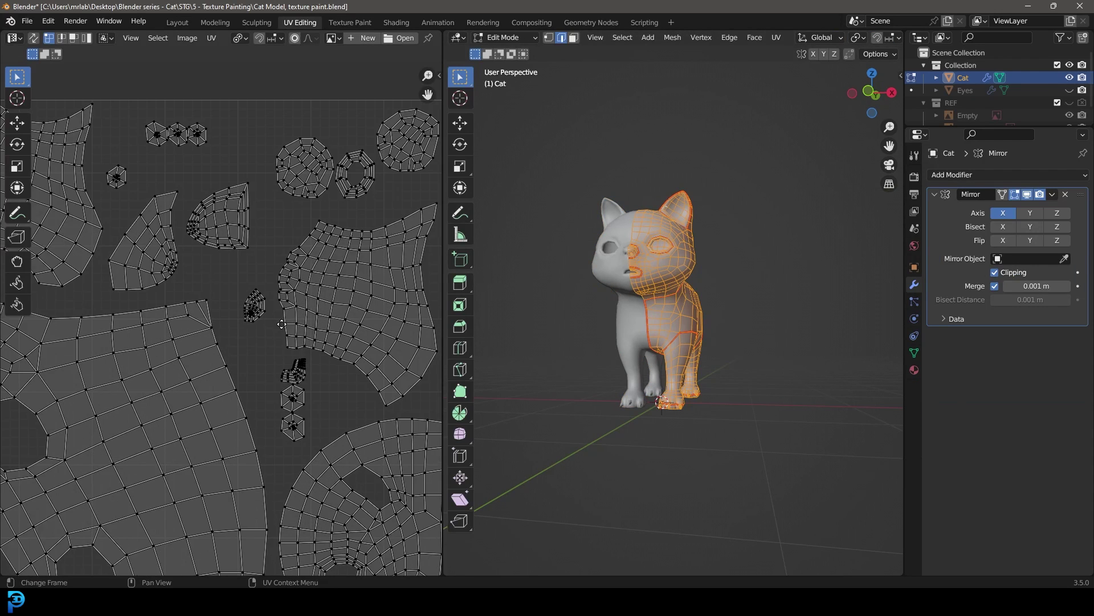
pyautogui.scroll(-3, 281, 323)
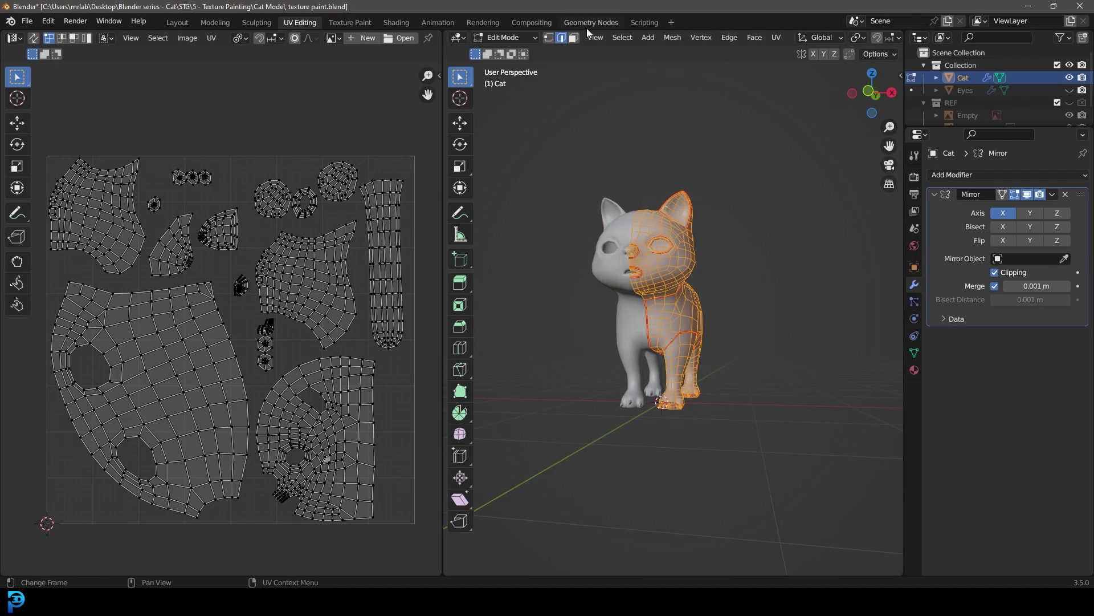
# Switch to the Texture Paint workspace with the cat's UV layout and 3D model in view.
pyautogui.click(360, 22)
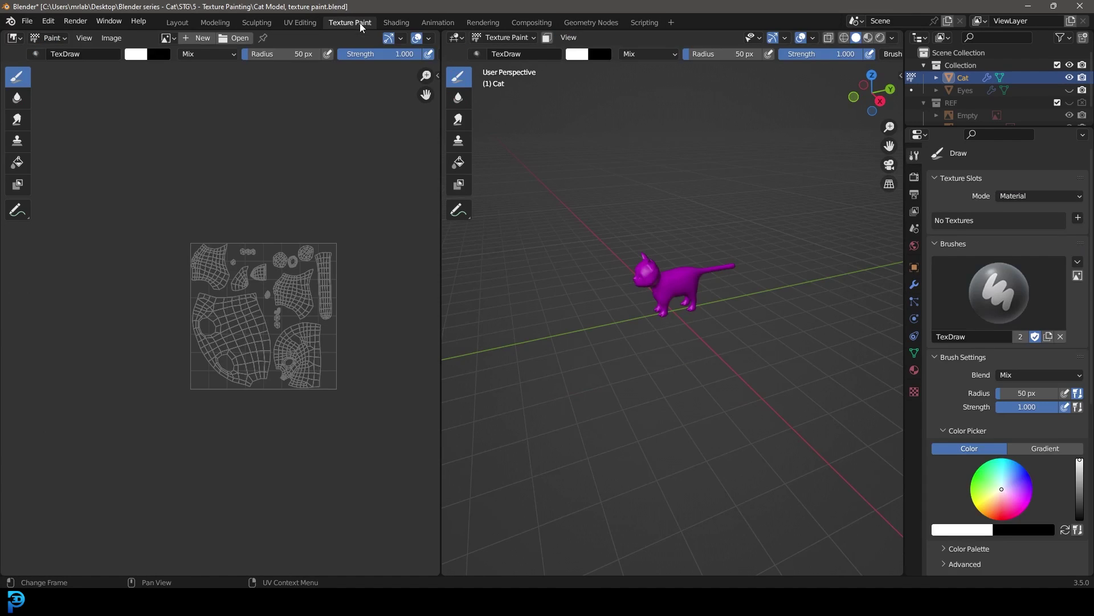
pyautogui.scroll(5, 679, 219)
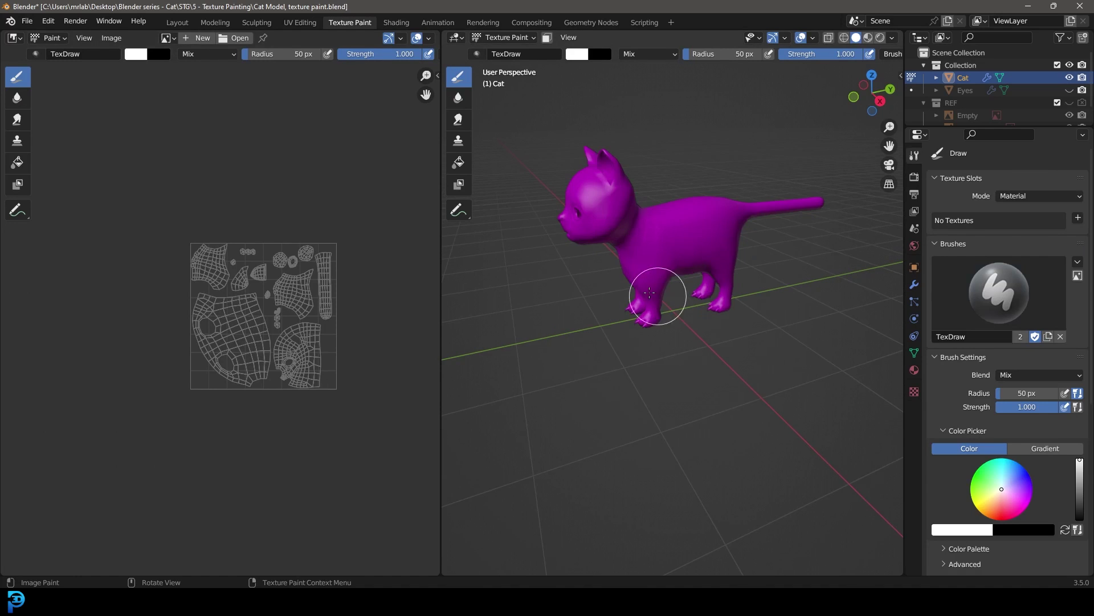
pyautogui.moveTo(659, 296); pyautogui.dragTo(678, 271, button='middle')
pyautogui.scroll(1, 678, 271)
pyautogui.scroll(2, 227, 283)
pyautogui.moveTo(275, 214); pyautogui.dragTo(254, 234, button='middle')
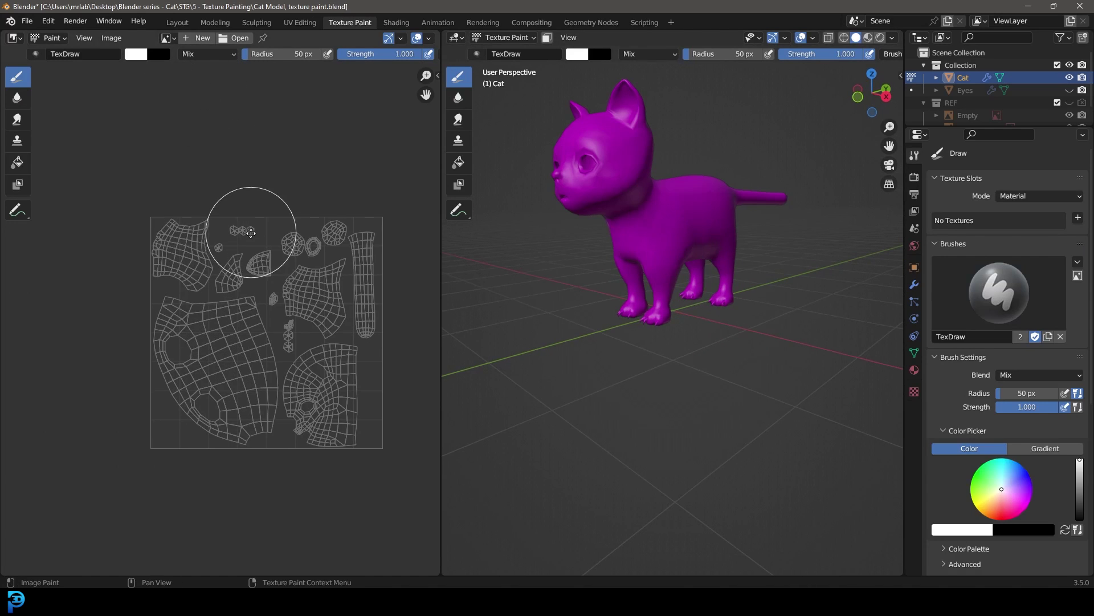
pyautogui.scroll(1, 255, 234)
# Create a new 2048 × 2048 px image with UV Grid as its generated type.
pyautogui.click(199, 40)
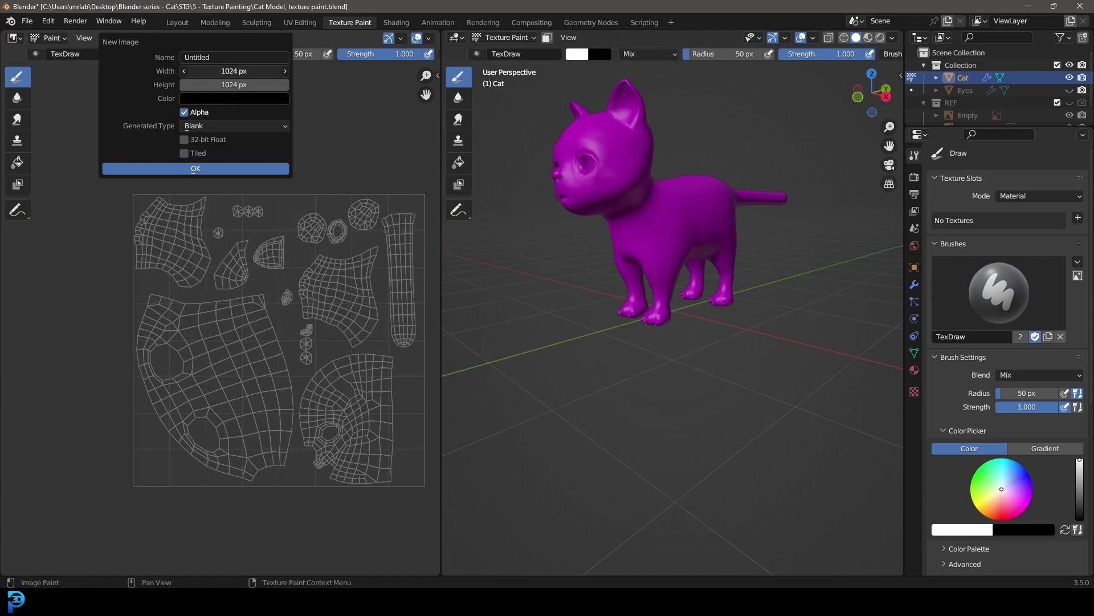
pyautogui.press('Return')
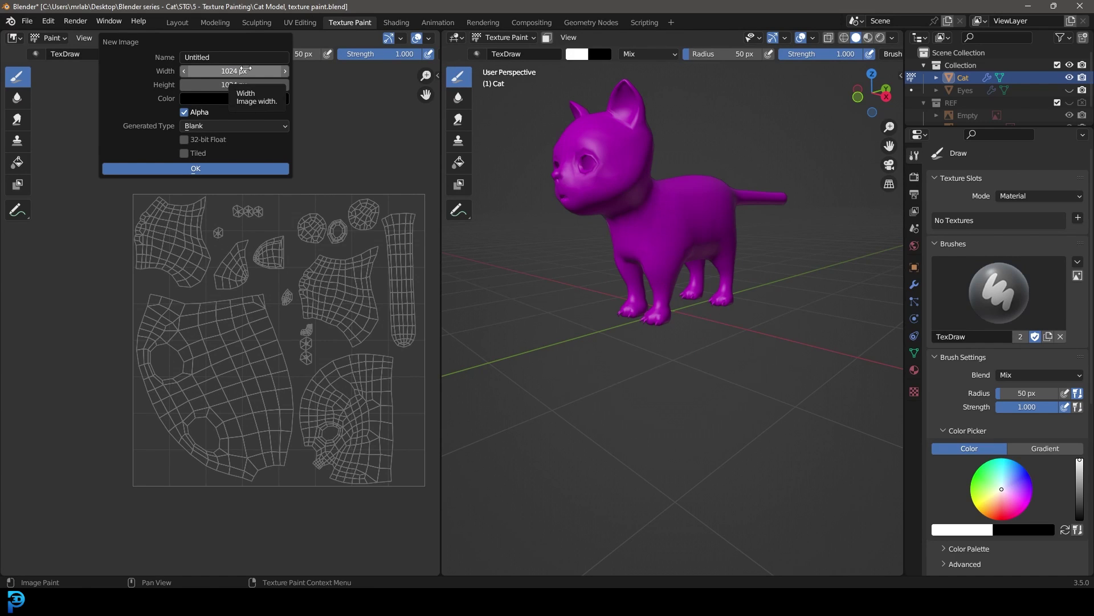
pyautogui.click(242, 71)
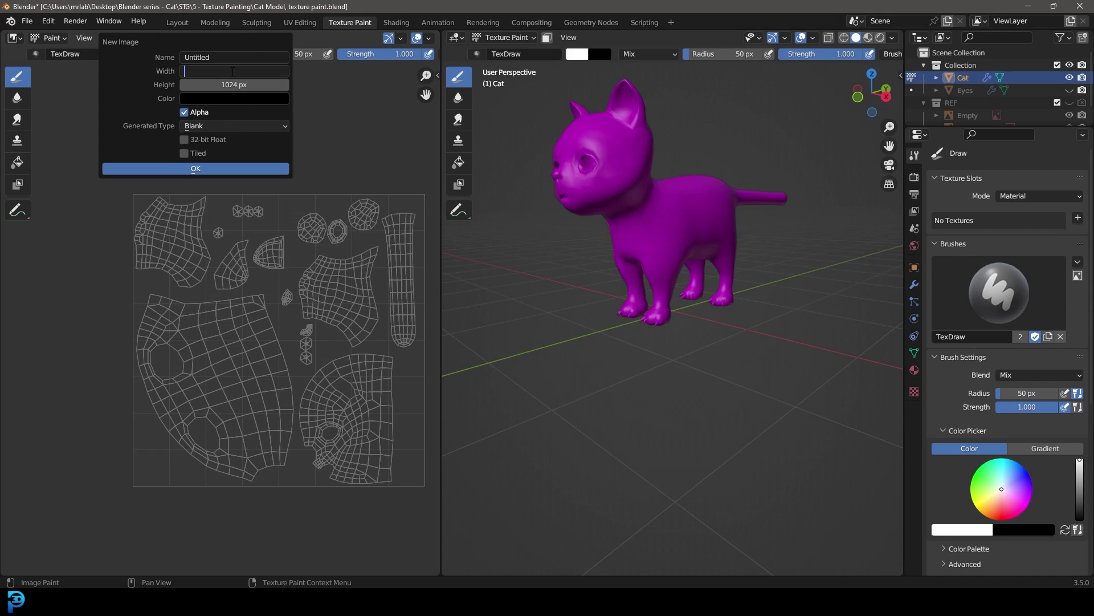
pyautogui.press('Return')
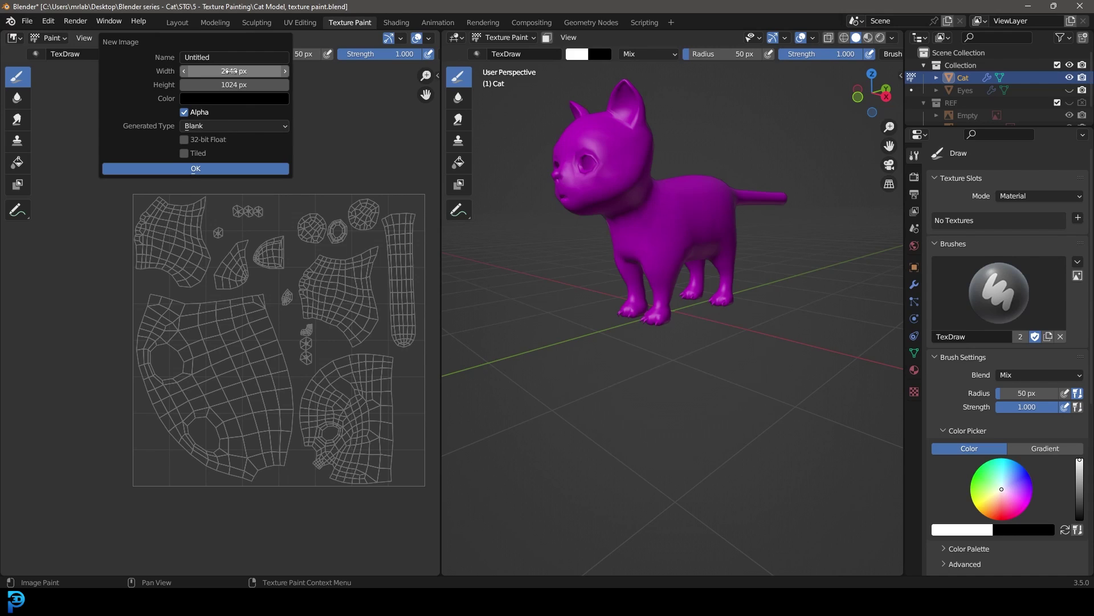
pyautogui.click(226, 83)
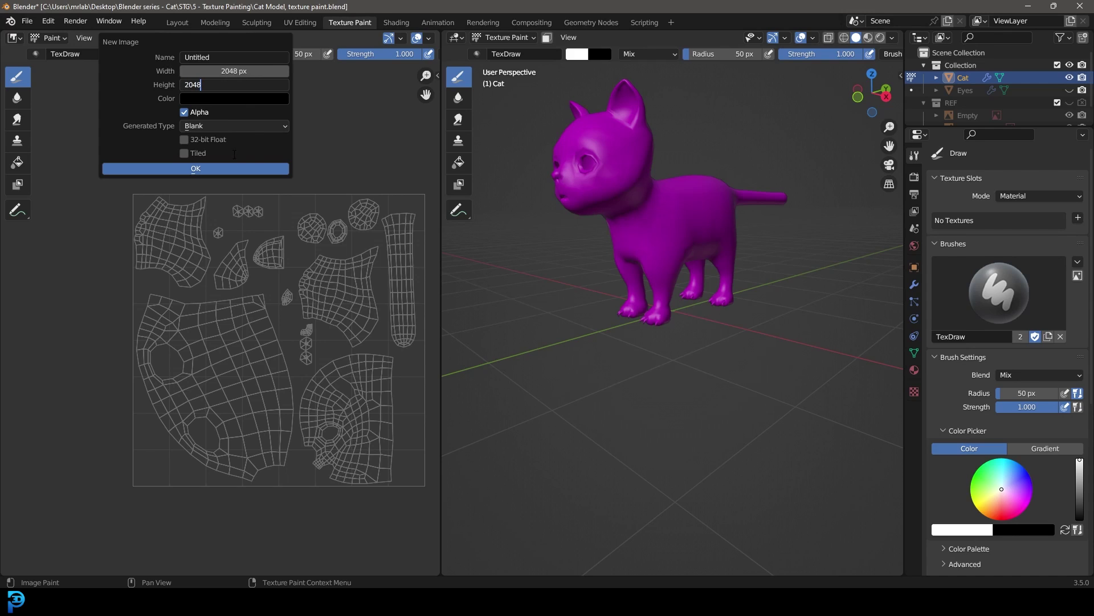
pyautogui.press('Return')
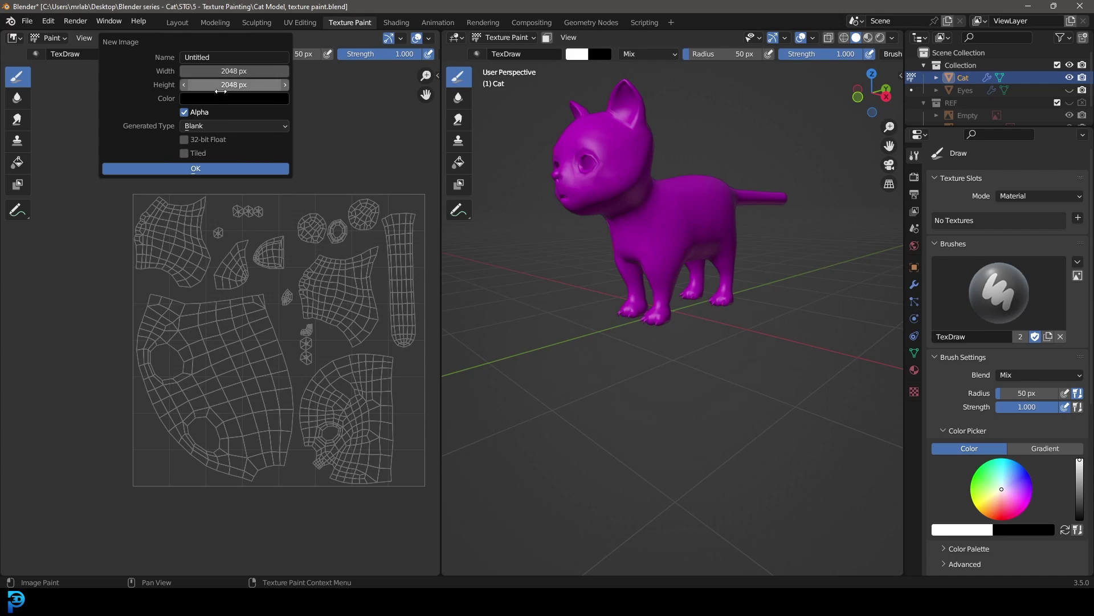
pyautogui.click(209, 124)
pyautogui.click(230, 150)
pyautogui.click(210, 168)
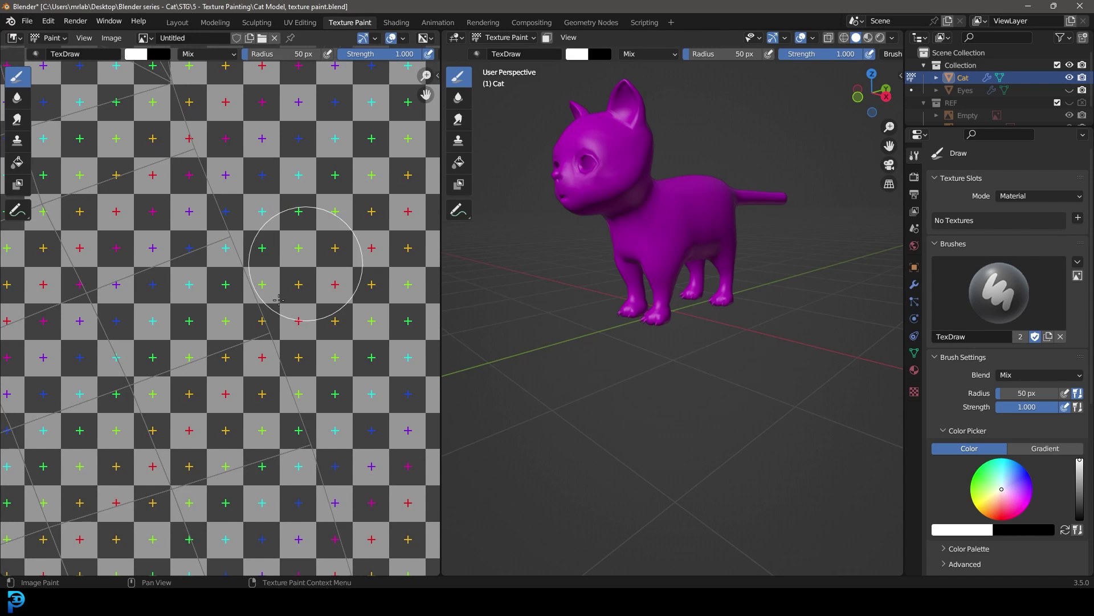
# Rename the new image "Cat texture" and save it as Cat texture.png in the 5 - Texture Painting folder.
pyautogui.scroll(-5, 279, 300)
pyautogui.click(176, 37)
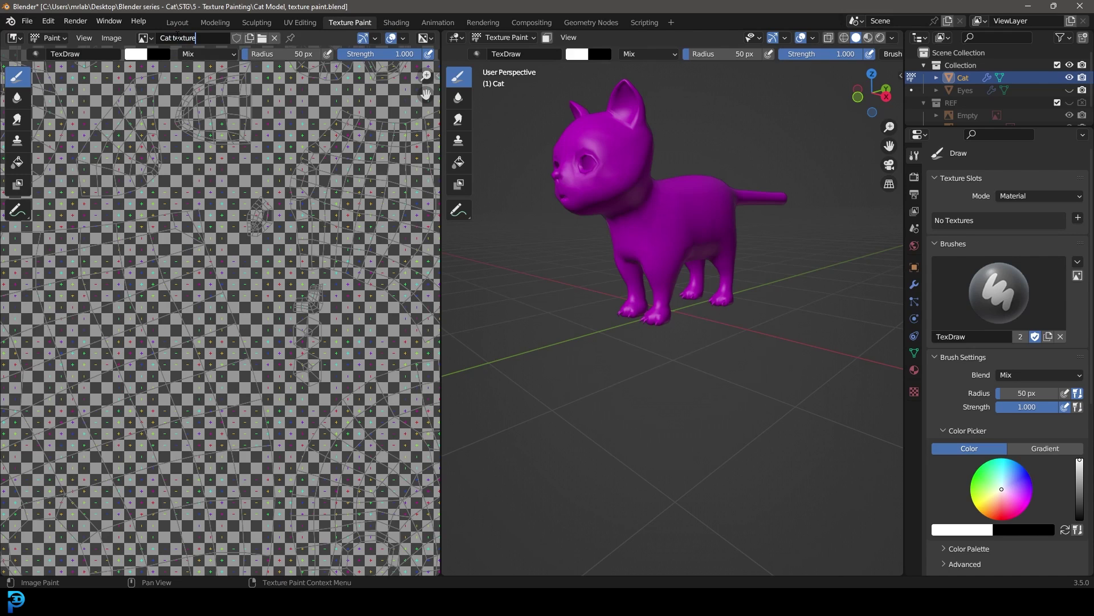
pyautogui.click(119, 40)
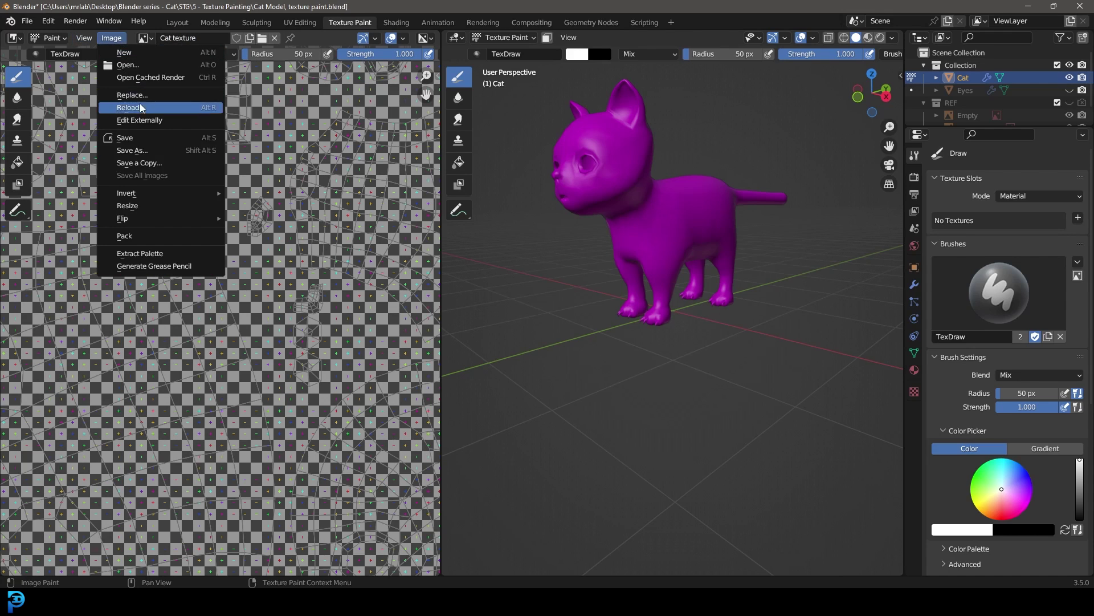
pyautogui.click(163, 150)
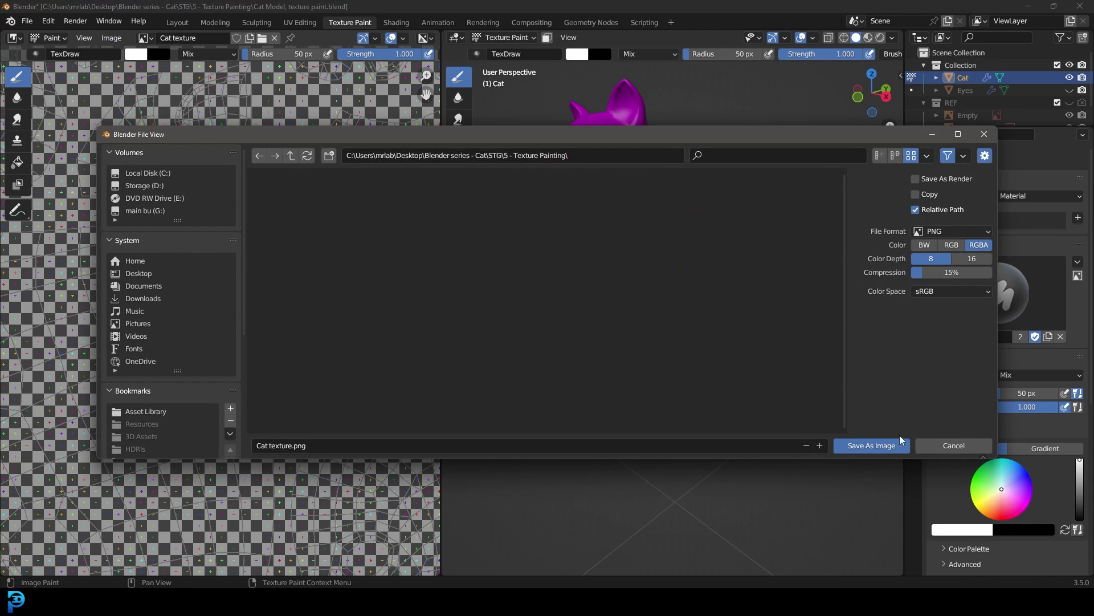
pyautogui.click(870, 445)
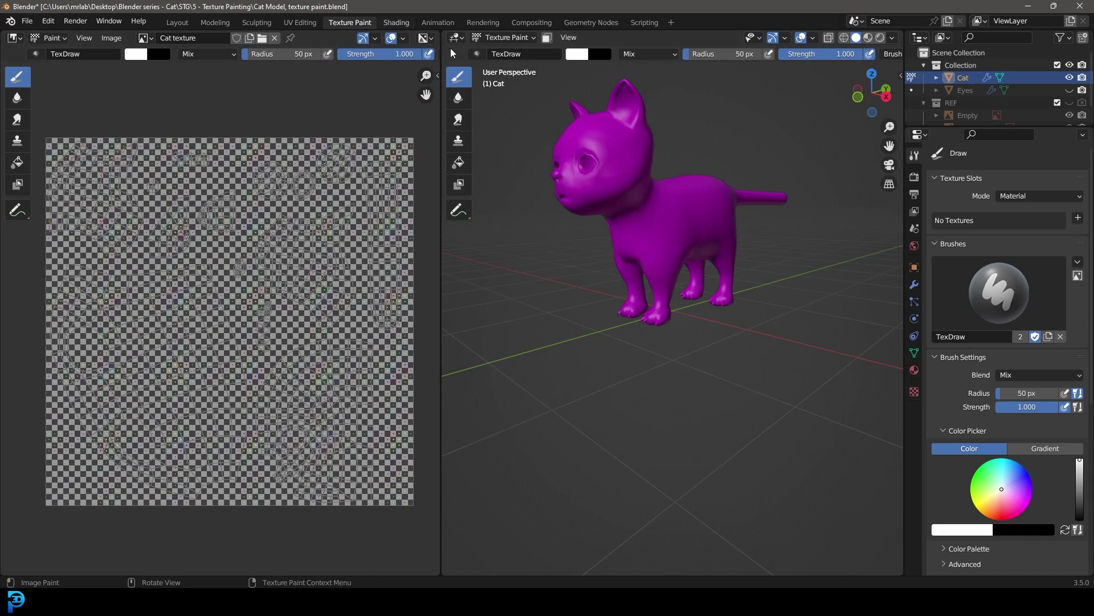
# Assign the Cat texture image as an Image Texture to the cat material's Base Color, and save the Blender file.
pyautogui.click(914, 369)
pyautogui.scroll(2, 656, 172)
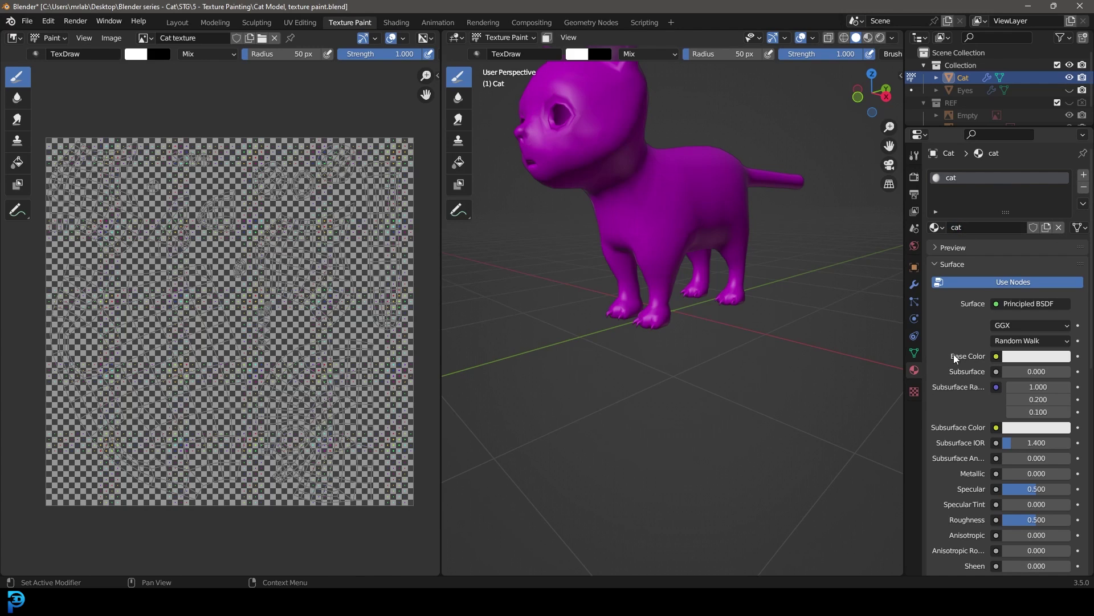
pyautogui.click(997, 356)
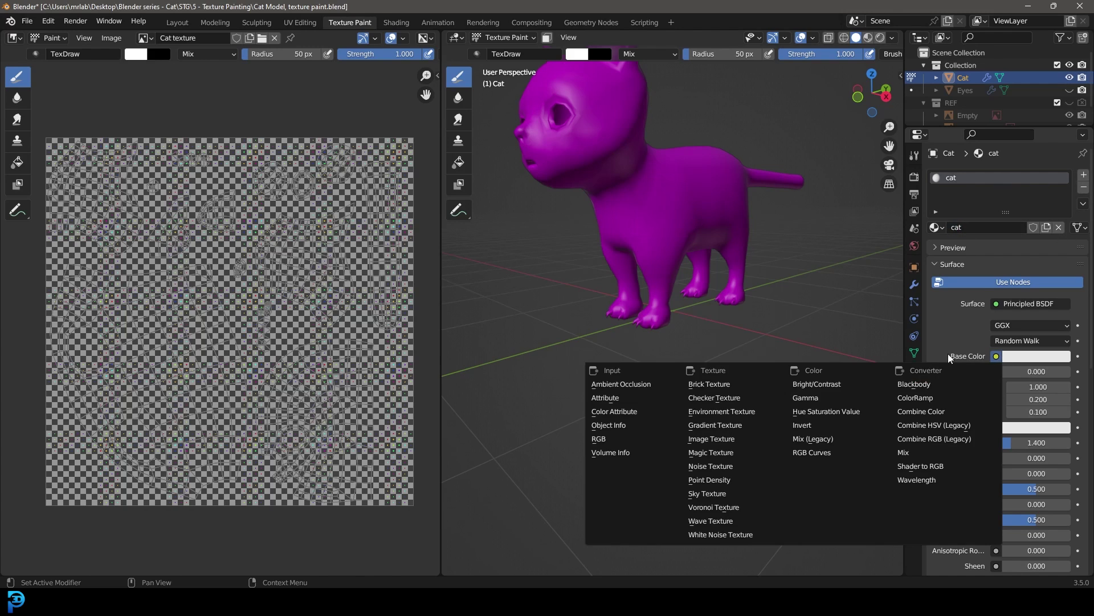
pyautogui.click(724, 439)
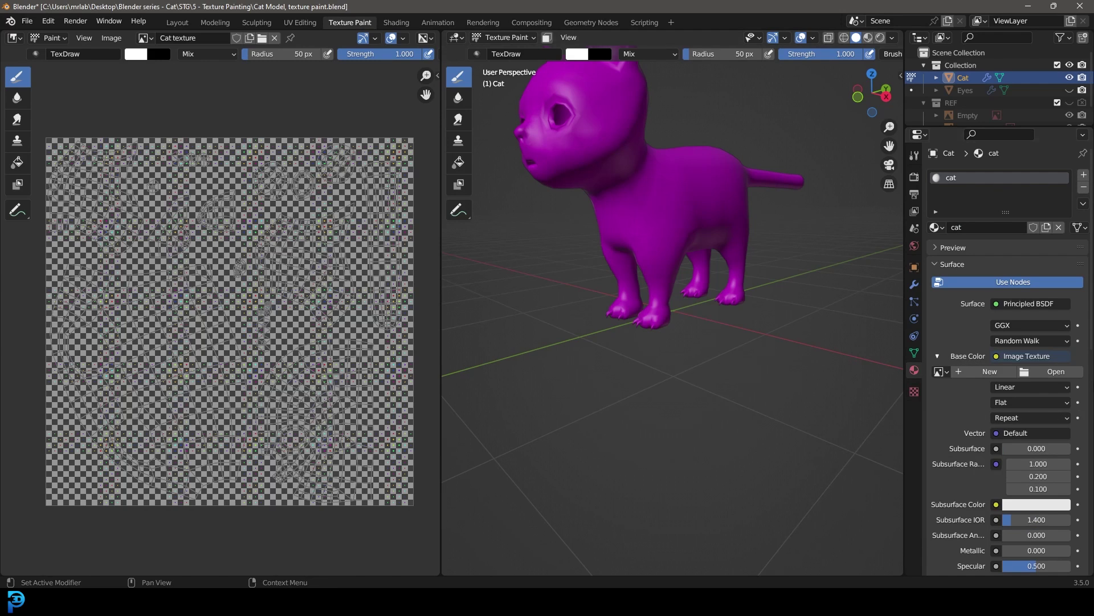
pyautogui.click(941, 372)
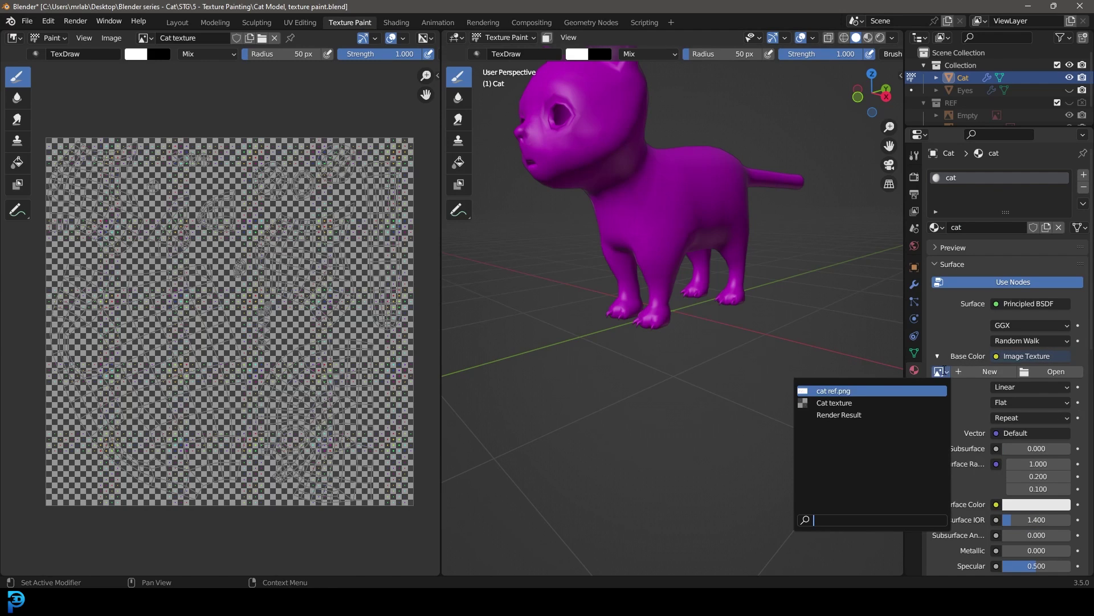
pyautogui.click(867, 404)
pyautogui.moveTo(619, 216); pyautogui.dragTo(647, 235, button='middle')
pyautogui.scroll(5, 656, 245)
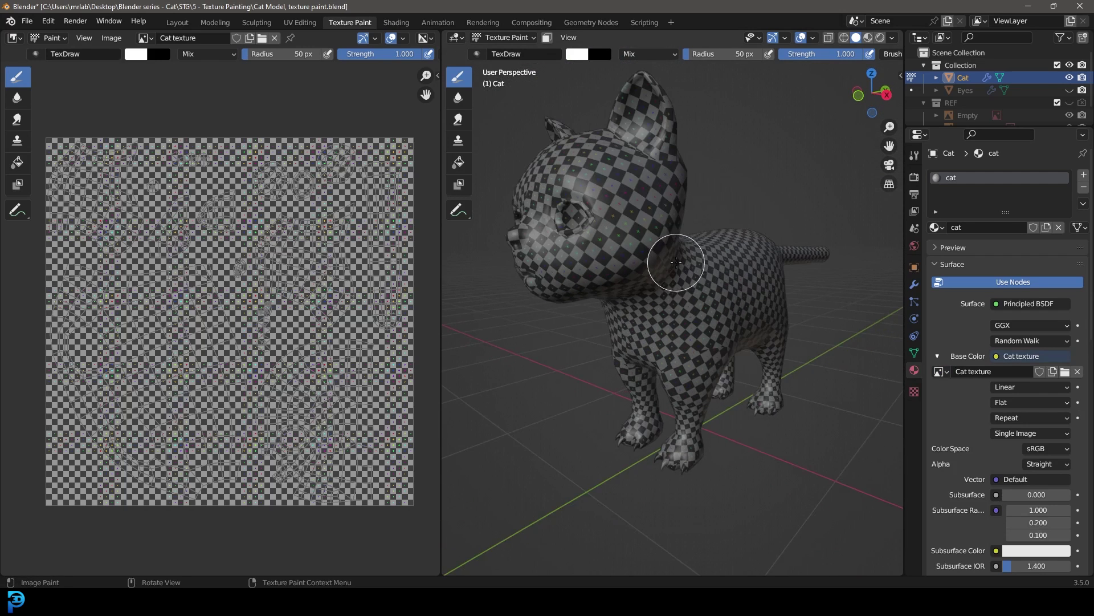
pyautogui.hotkey('ctrl', 's')
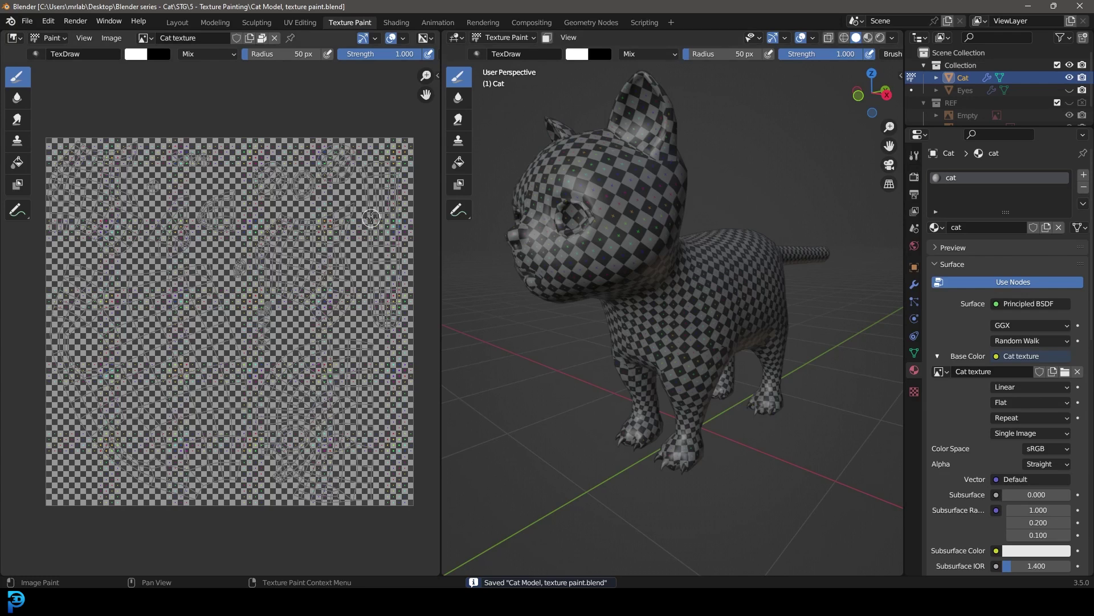
# Set the Draw brush's primary colour to a light orange-tan in the brush settings.
pyautogui.moveTo(777, 290)
pyautogui.mouseDown(button='middle')
pyautogui.moveTo(737, 273)
pyautogui.moveTo(754, 275)
pyautogui.mouseUp(button='middle')
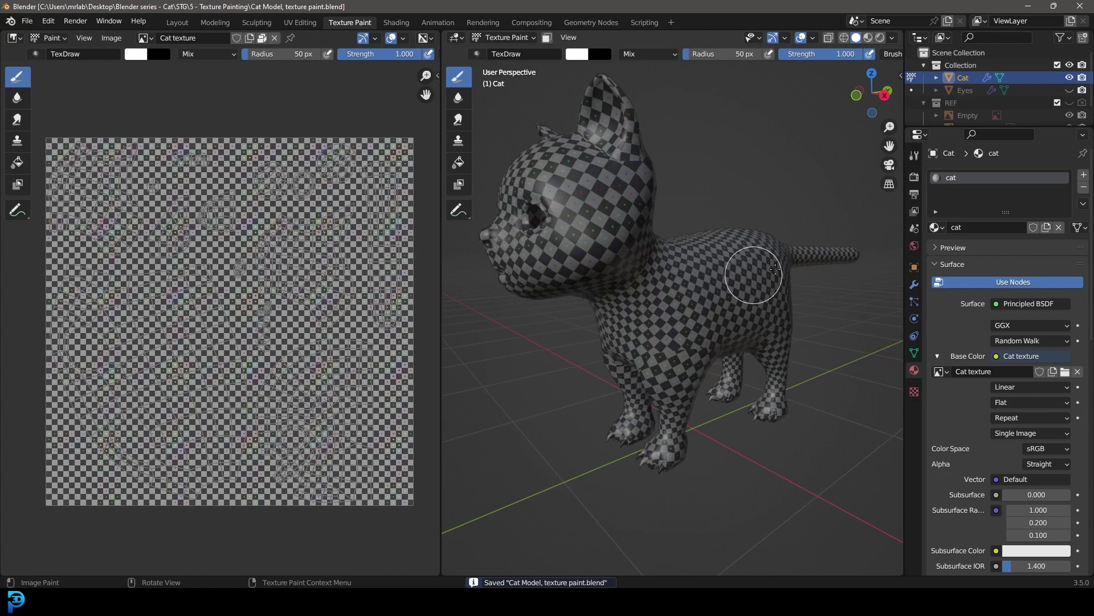
pyautogui.click(915, 155)
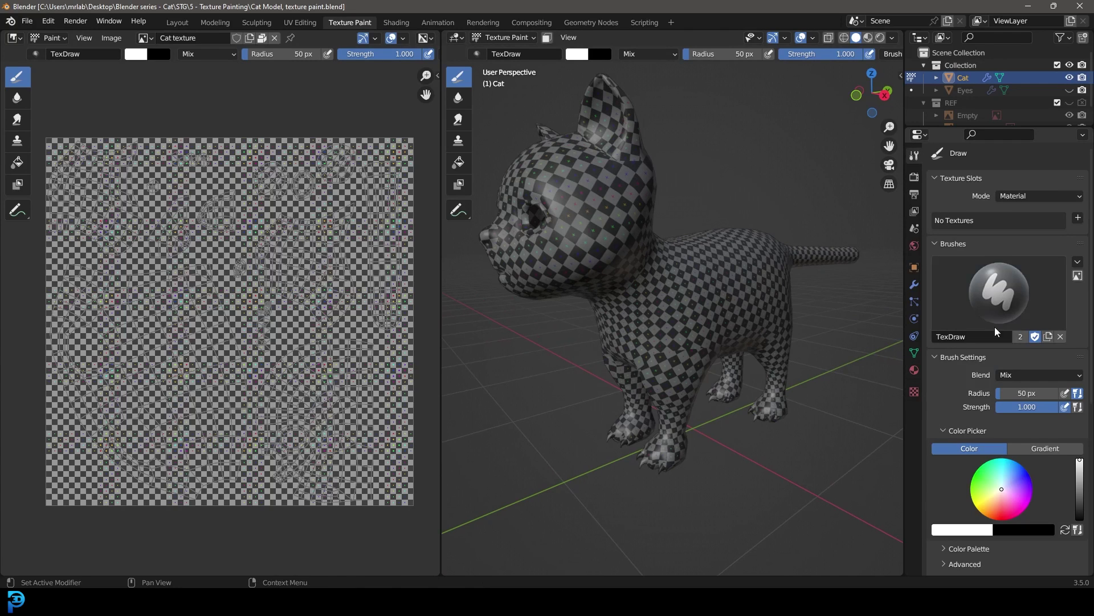
pyautogui.scroll(-3, 656, 299)
pyautogui.scroll(2, 657, 299)
pyautogui.scroll(-2, 979, 485)
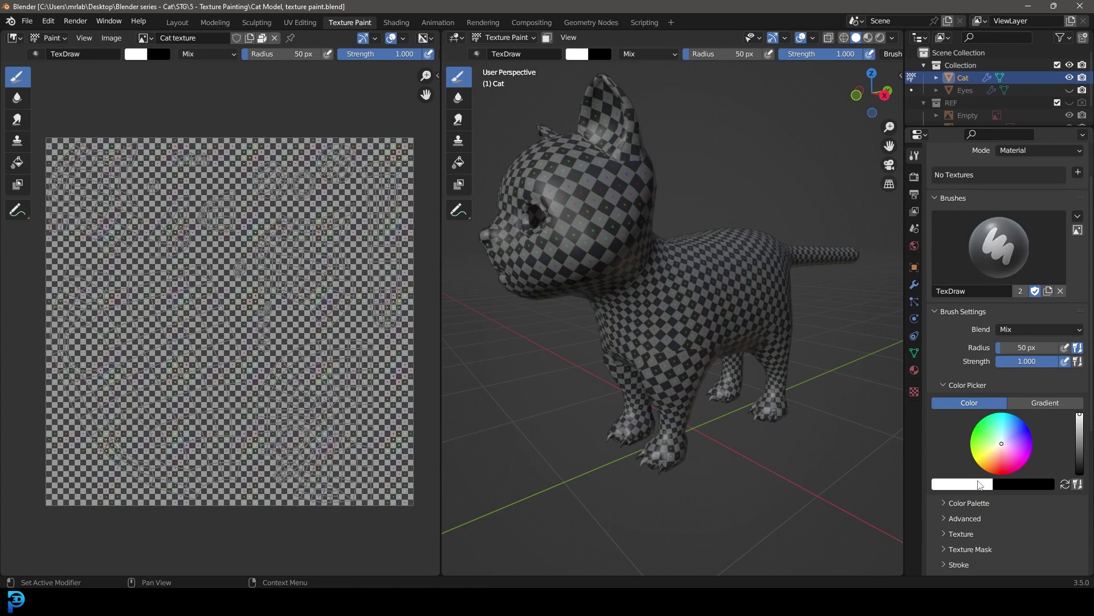
pyautogui.moveTo(633, 257); pyautogui.dragTo(610, 246, button='middle')
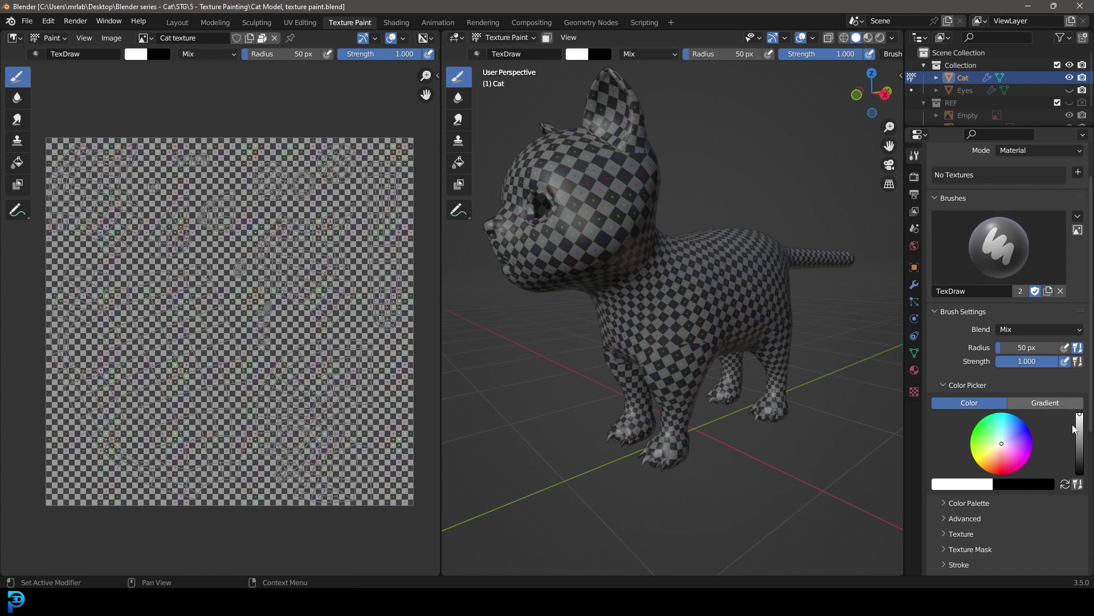
pyautogui.click(995, 453)
pyautogui.moveTo(993, 452); pyautogui.dragTo(995, 454)
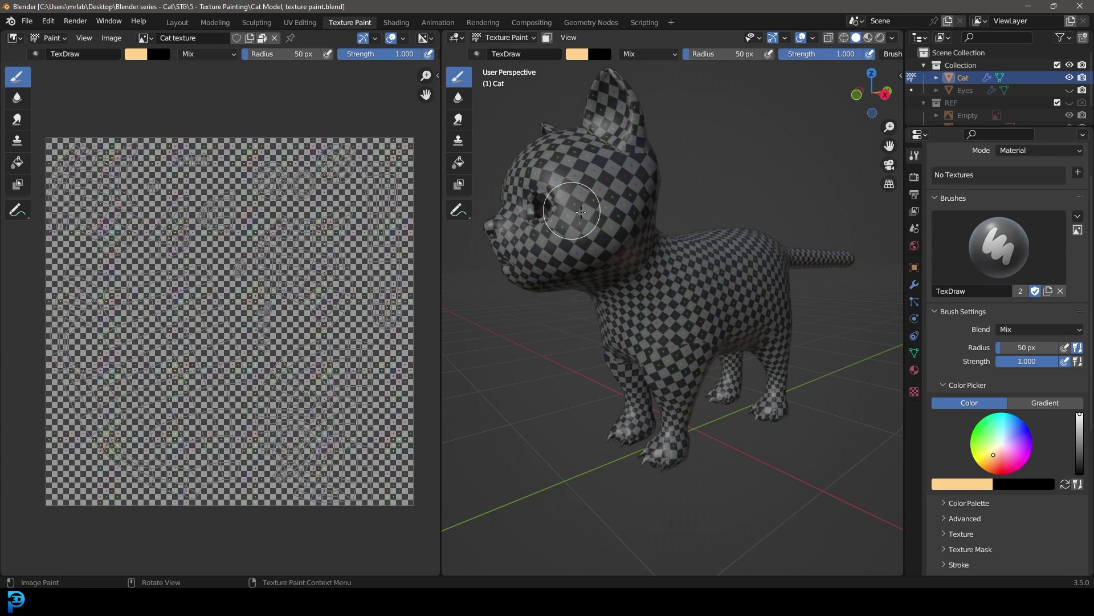
# Set the Draw brush radius to 92 px.
pyautogui.moveTo(527, 202); pyautogui.dragTo(531, 193, button='middle')
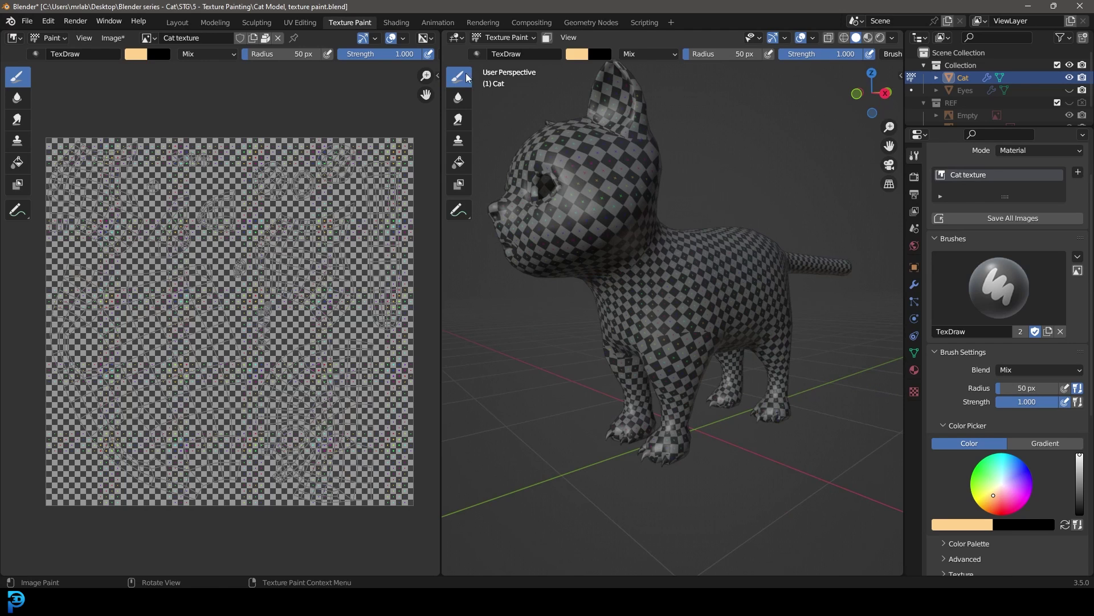
pyautogui.press('f')
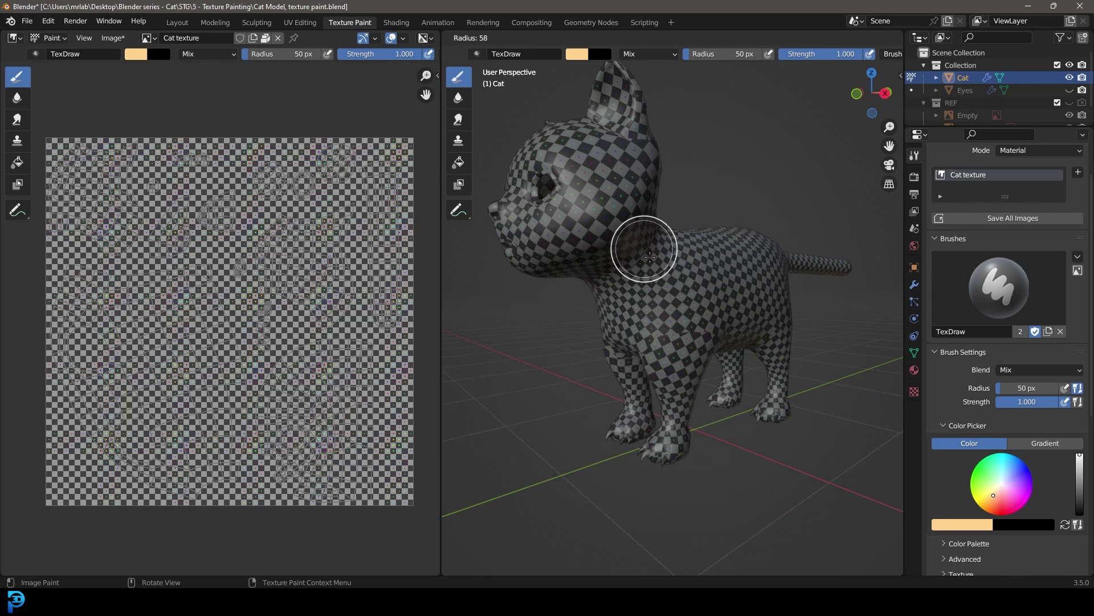
pyautogui.click(647, 246)
# Paint the cat's back and upper flank with the light orange-tan colour.
pyautogui.moveTo(648, 246); pyautogui.dragTo(646, 253, button='middle')
pyautogui.moveTo(647, 253); pyautogui.dragTo(698, 262)
pyautogui.moveTo(698, 262)
pyautogui.mouseDown(button='middle')
pyautogui.moveTo(735, 263)
pyautogui.moveTo(722, 263)
pyautogui.mouseUp(button='middle')
pyautogui.moveTo(722, 263); pyautogui.dragTo(619, 263)
pyautogui.moveTo(619, 263)
pyautogui.mouseDown(button='middle')
pyautogui.moveTo(775, 276)
pyautogui.moveTo(730, 282)
pyautogui.mouseUp(button='middle')
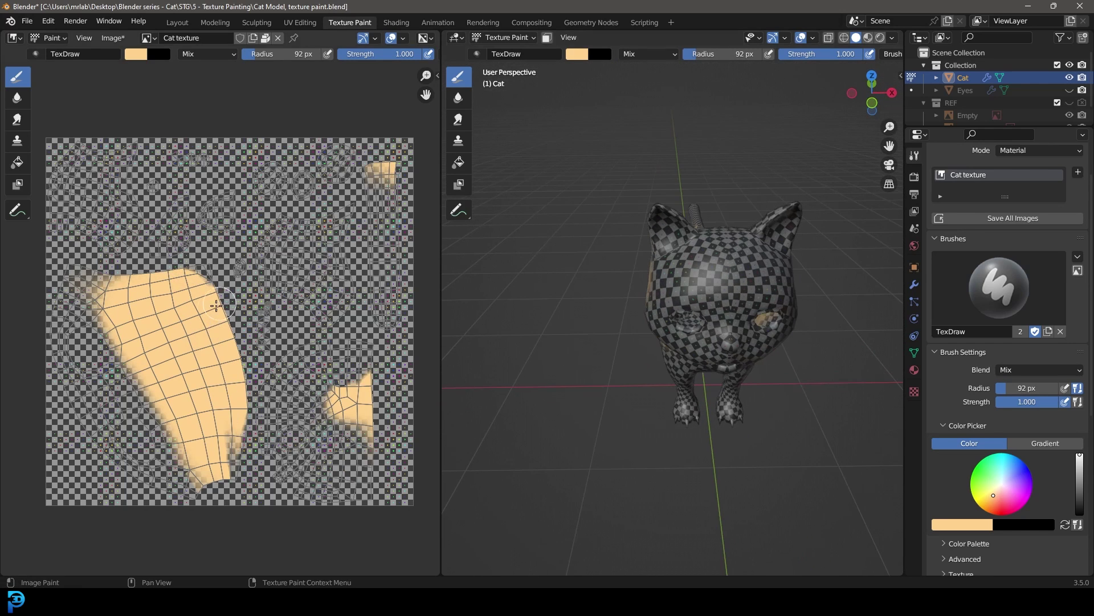
# Paint the cat's face and the front of its head and ears in the same tan.
pyautogui.moveTo(725, 281)
pyautogui.mouseDown()
pyautogui.moveTo(712, 210)
pyautogui.moveTo(735, 322)
pyautogui.mouseUp()
pyautogui.moveTo(735, 322)
pyautogui.mouseDown(button='middle')
pyautogui.moveTo(702, 190)
pyautogui.moveTo(679, 211)
pyautogui.moveTo(710, 171)
pyautogui.mouseUp(button='middle')
pyautogui.moveTo(709, 171)
pyautogui.mouseDown()
pyautogui.moveTo(641, 147)
pyautogui.moveTo(811, 156)
pyautogui.mouseUp()
pyautogui.moveTo(811, 156); pyautogui.dragTo(627, 188, button='middle')
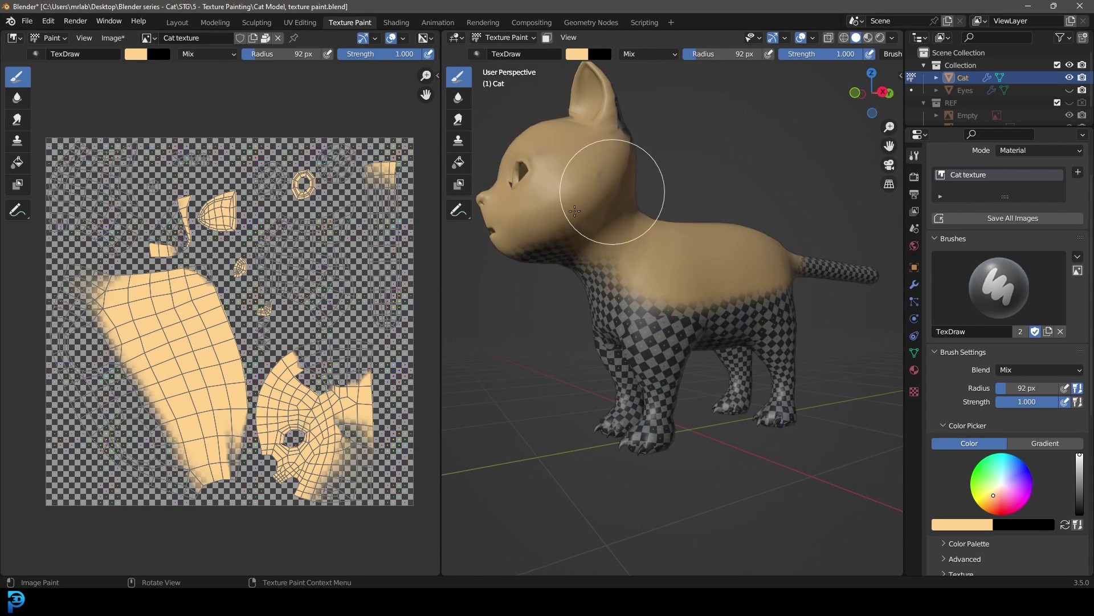
# Cover the back of the cat's head, ears and neck with the tan base colour.
pyautogui.moveTo(600, 109)
pyautogui.mouseDown()
pyautogui.moveTo(628, 105)
pyautogui.moveTo(631, 137)
pyautogui.mouseUp()
pyautogui.moveTo(632, 137)
pyautogui.mouseDown(button='middle')
pyautogui.moveTo(536, 239)
pyautogui.moveTo(641, 298)
pyautogui.moveTo(613, 333)
pyautogui.mouseUp(button='middle')
pyautogui.scroll(1, 613, 334)
pyautogui.moveTo(612, 334)
pyautogui.mouseDown()
pyautogui.moveTo(635, 249)
pyautogui.moveTo(488, 208)
pyautogui.moveTo(488, 195)
pyautogui.mouseUp()
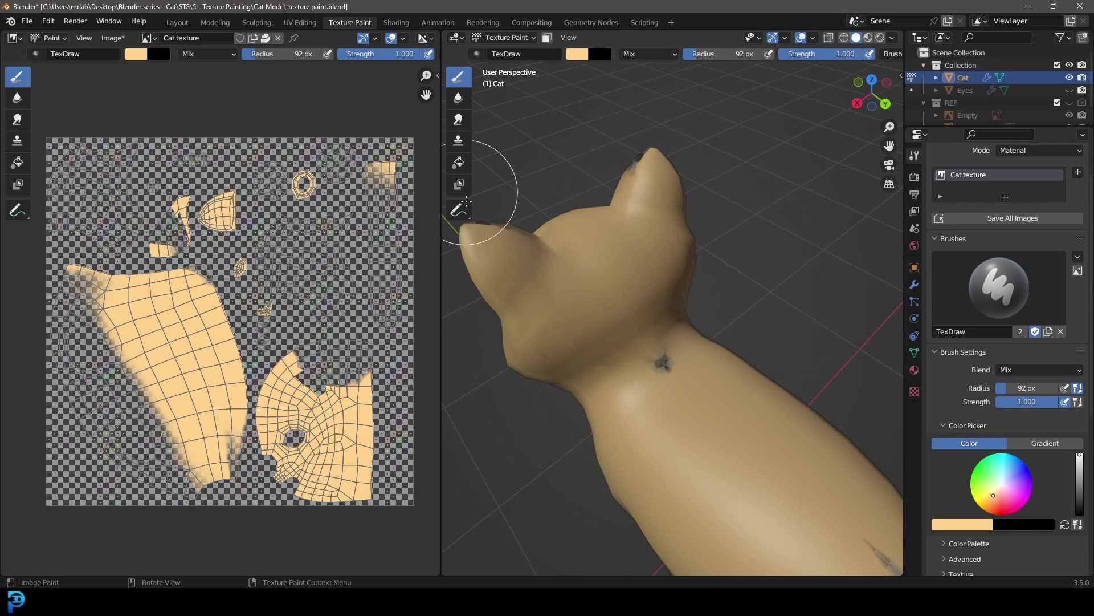
# Fill the unpainted spots on the ears, neck and back, and extend the tan coat along the tail.
pyautogui.moveTo(692, 355); pyautogui.dragTo(605, 193)
pyautogui.scroll(-2, 605, 194)
pyautogui.moveTo(605, 193)
pyautogui.mouseDown(button='middle')
pyautogui.moveTo(696, 182)
pyautogui.moveTo(794, 287)
pyautogui.mouseUp(button='middle')
pyautogui.moveTo(794, 287)
pyautogui.mouseDown()
pyautogui.moveTo(792, 342)
pyautogui.moveTo(649, 312)
pyautogui.mouseUp()
pyautogui.moveTo(648, 311); pyautogui.dragTo(564, 296, button='middle')
pyautogui.scroll(1, 532, 234)
pyautogui.moveTo(526, 234); pyautogui.dragTo(867, 269)
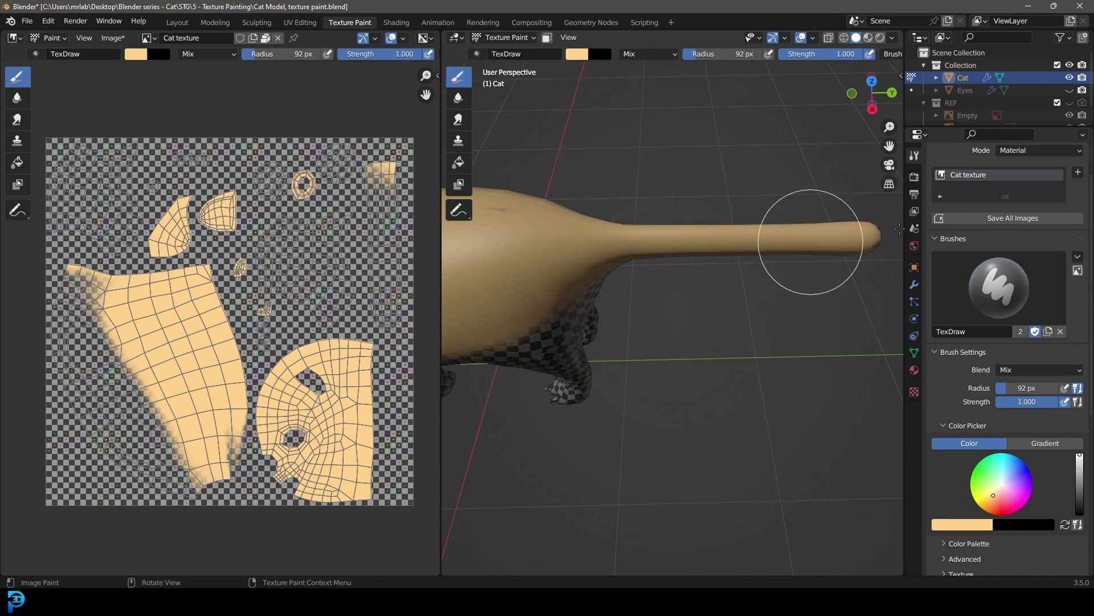
# Paint the cat's lower rear flank and hind legs with the tan base colour.
pyautogui.scroll(-3, 741, 274)
pyautogui.moveTo(808, 247)
pyautogui.mouseDown(button='middle')
pyautogui.moveTo(741, 273)
pyautogui.moveTo(758, 319)
pyautogui.mouseUp(button='middle')
pyautogui.moveTo(764, 336)
pyautogui.mouseDown()
pyautogui.moveTo(761, 298)
pyautogui.moveTo(758, 333)
pyautogui.mouseUp()
pyautogui.moveTo(758, 333); pyautogui.dragTo(773, 193, button='middle')
pyautogui.scroll(2, 773, 193)
pyautogui.moveTo(773, 192)
pyautogui.mouseDown()
pyautogui.moveTo(830, 110)
pyautogui.moveTo(826, 183)
pyautogui.moveTo(557, 403)
pyautogui.moveTo(661, 417)
pyautogui.moveTo(621, 405)
pyautogui.mouseUp()
# Cover the cat's belly, chest and front legs with the tan base colour.
pyautogui.scroll(1, 714, 370)
pyautogui.moveTo(621, 405); pyautogui.dragTo(788, 344, button='middle')
pyautogui.scroll(-1, 775, 334)
pyautogui.moveTo(776, 335)
pyautogui.mouseDown()
pyautogui.moveTo(733, 257)
pyautogui.moveTo(542, 305)
pyautogui.moveTo(667, 273)
pyautogui.moveTo(505, 236)
pyautogui.mouseUp()
pyautogui.moveTo(505, 236)
pyautogui.mouseDown(button='middle')
pyautogui.moveTo(601, 262)
pyautogui.moveTo(747, 177)
pyautogui.mouseUp(button='middle')
pyautogui.moveTo(747, 176)
pyautogui.mouseDown()
pyautogui.moveTo(501, 313)
pyautogui.moveTo(704, 340)
pyautogui.moveTo(692, 416)
pyautogui.moveTo(608, 286)
pyautogui.mouseUp()
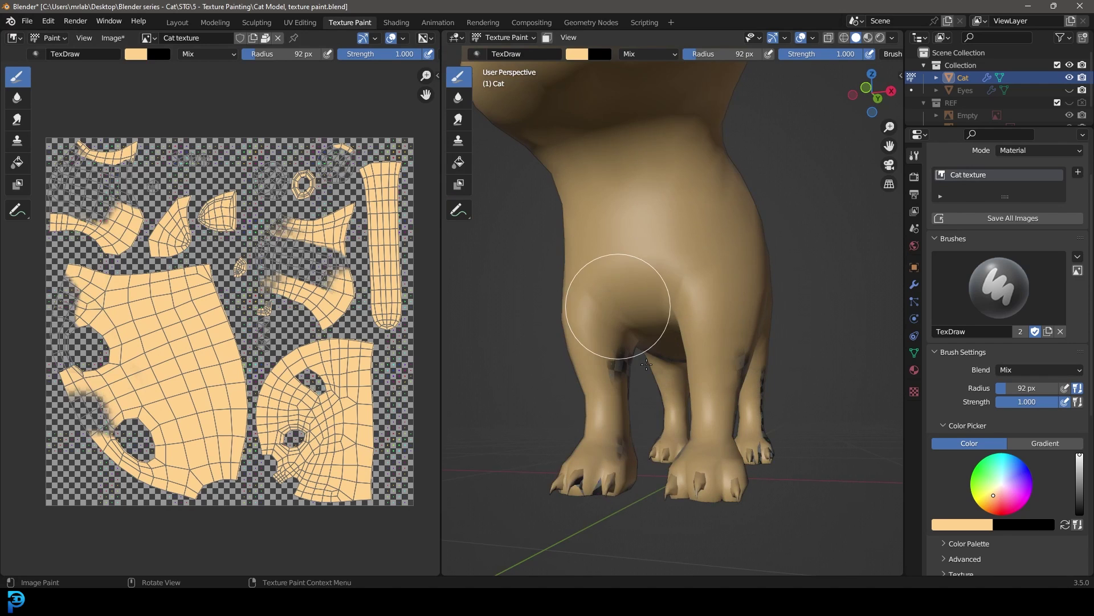
# Fill the remaining gaps on the paws, claws and inner legs with the tan base colour.
pyautogui.moveTo(608, 286); pyautogui.dragTo(578, 361, button='middle')
pyautogui.scroll(3, 579, 362)
pyautogui.moveTo(579, 361)
pyautogui.mouseDown()
pyautogui.moveTo(569, 428)
pyautogui.moveTo(627, 342)
pyautogui.moveTo(745, 481)
pyautogui.moveTo(795, 422)
pyautogui.mouseUp()
pyautogui.moveTo(795, 422); pyautogui.dragTo(679, 433, button='middle')
pyautogui.moveTo(679, 432)
pyautogui.mouseDown()
pyautogui.moveTo(720, 460)
pyautogui.moveTo(642, 429)
pyautogui.mouseUp()
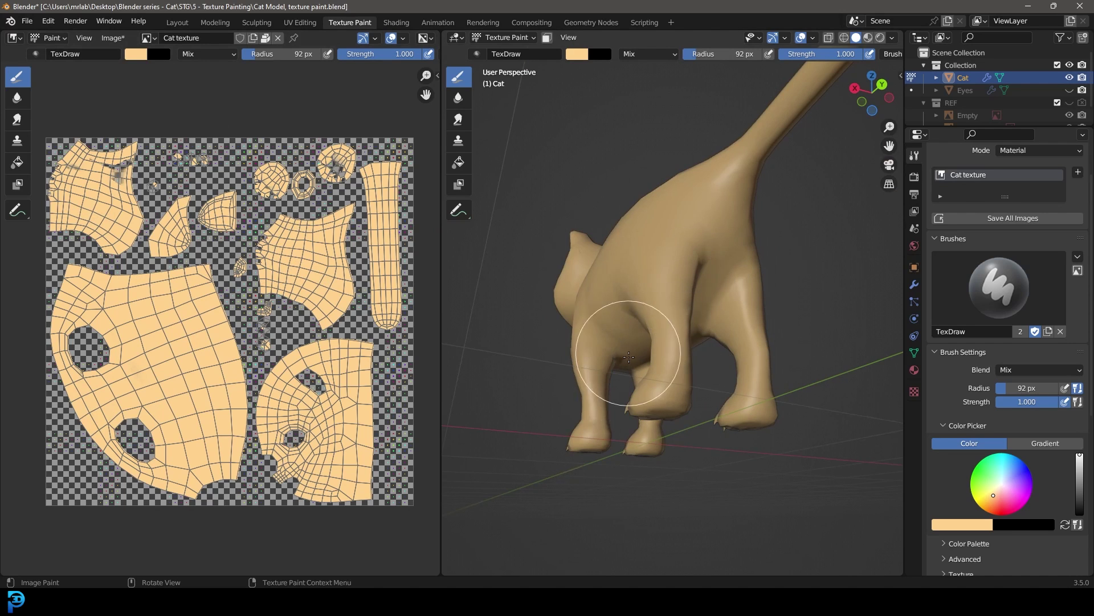
# Check the finished base coat all around the cat and save the Cat texture image.
pyautogui.moveTo(716, 400)
pyautogui.mouseDown(button='middle')
pyautogui.moveTo(648, 371)
pyautogui.moveTo(562, 389)
pyautogui.moveTo(582, 472)
pyautogui.mouseUp(button='middle')
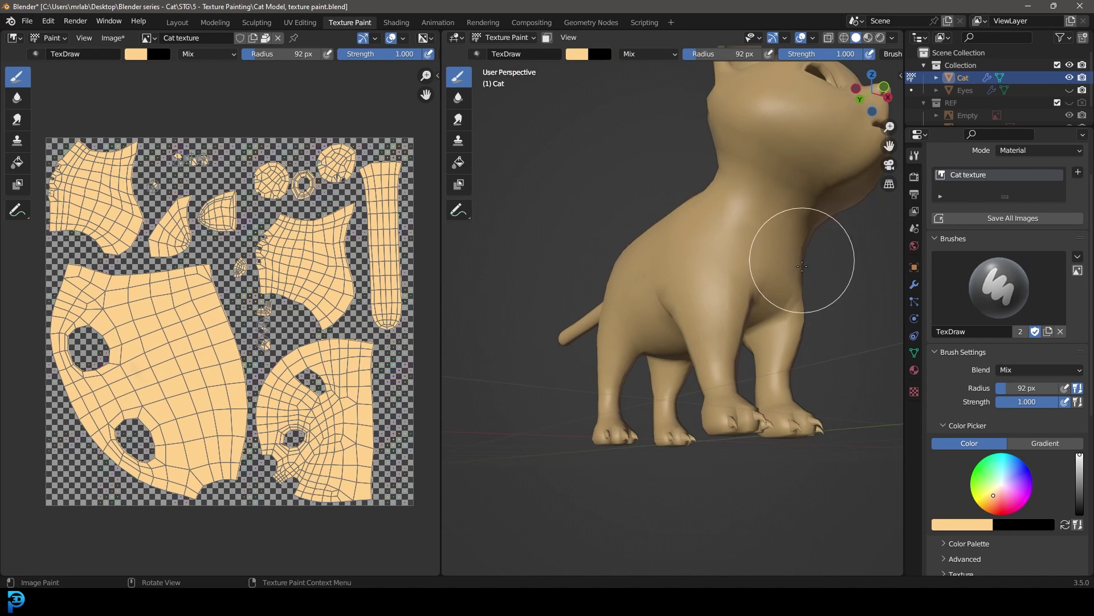
pyautogui.moveTo(801, 264)
pyautogui.mouseDown(button='middle')
pyautogui.moveTo(702, 375)
pyautogui.moveTo(193, 161)
pyautogui.mouseUp(button='middle')
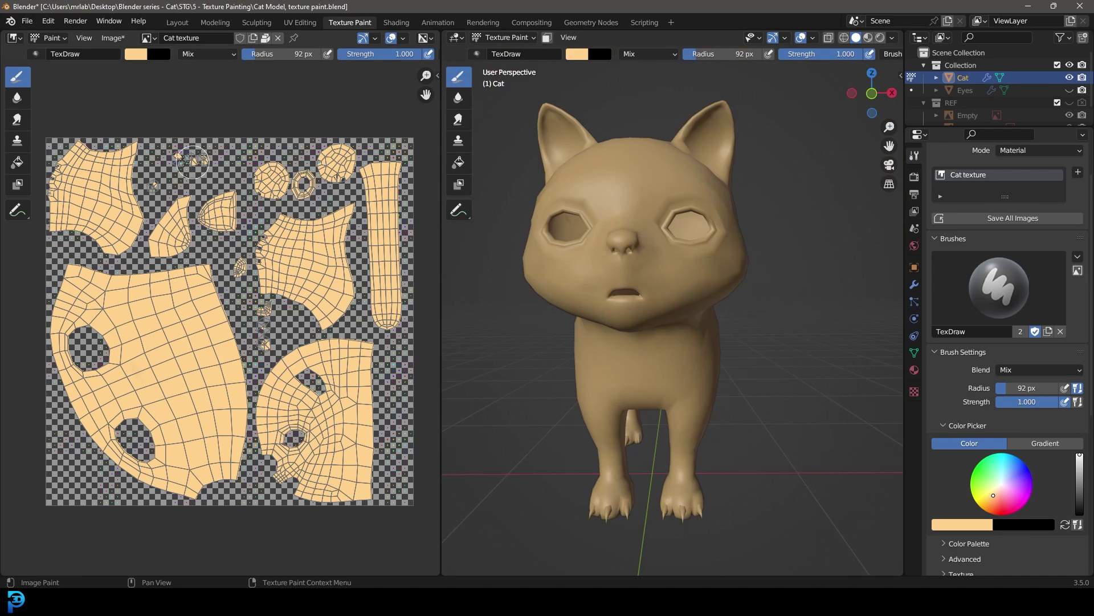
pyautogui.click(122, 37)
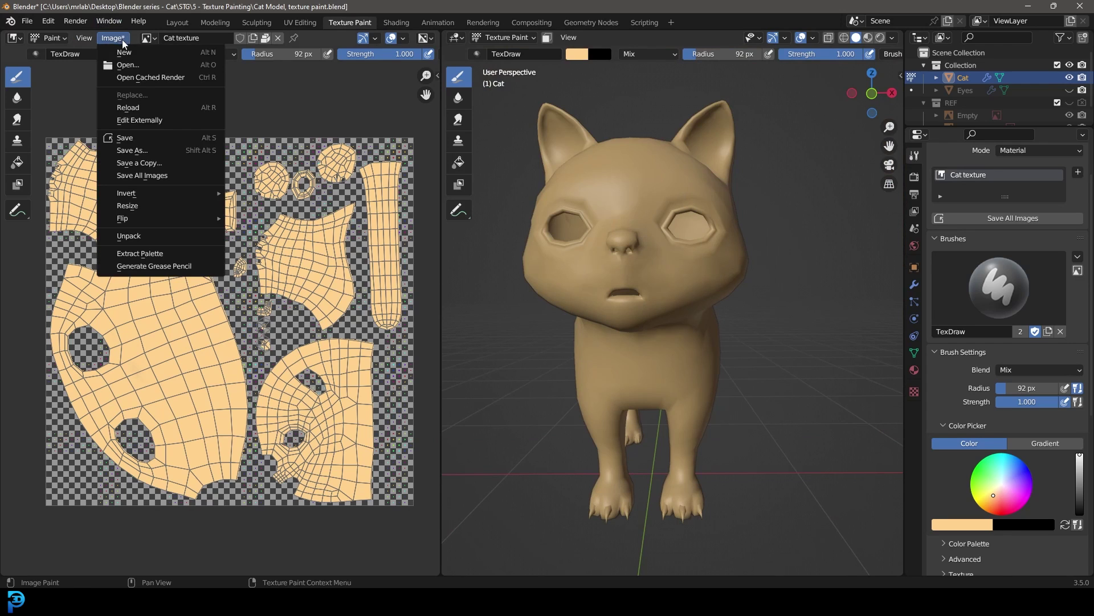
pyautogui.click(164, 139)
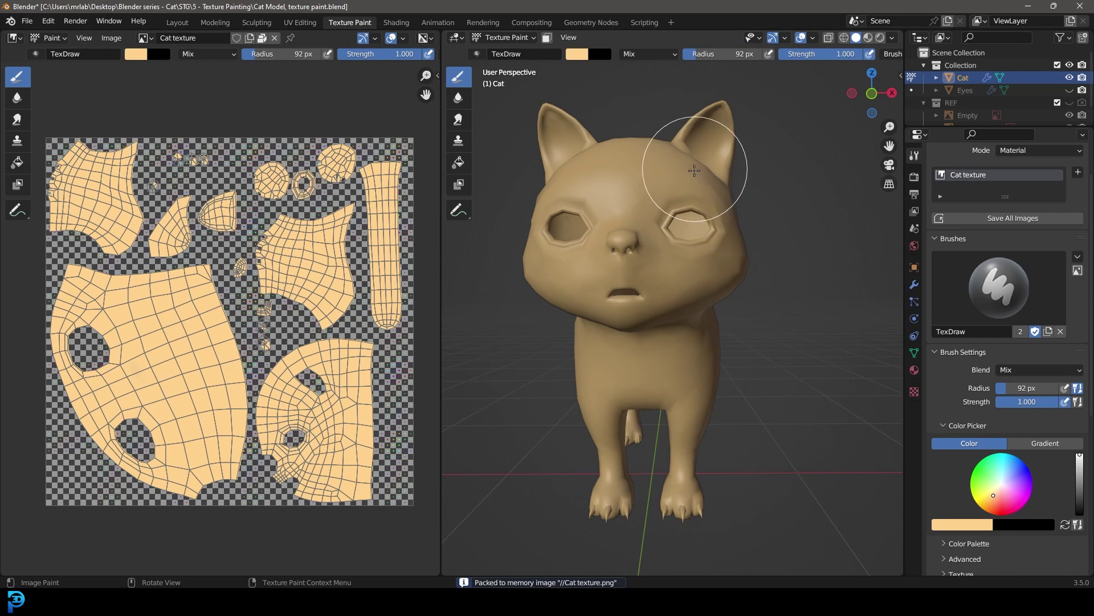
# Change the brush colour to pale cream and paint the cat's nose bridge, nose and muzzle.
pyautogui.press('KP_1')
pyautogui.scroll(5, 672, 285)
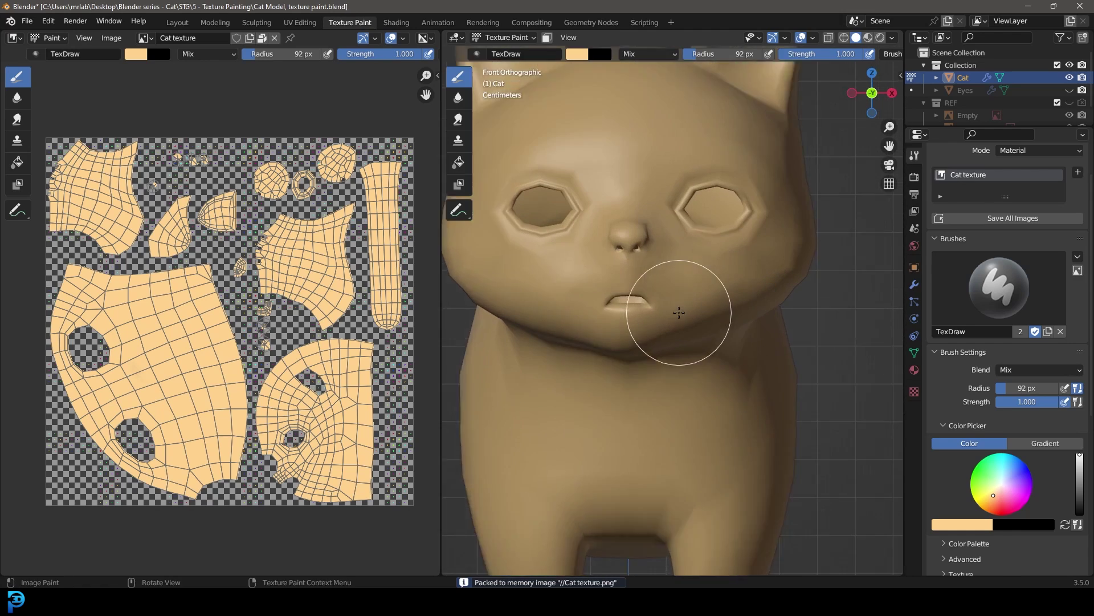
pyautogui.scroll(1, 649, 313)
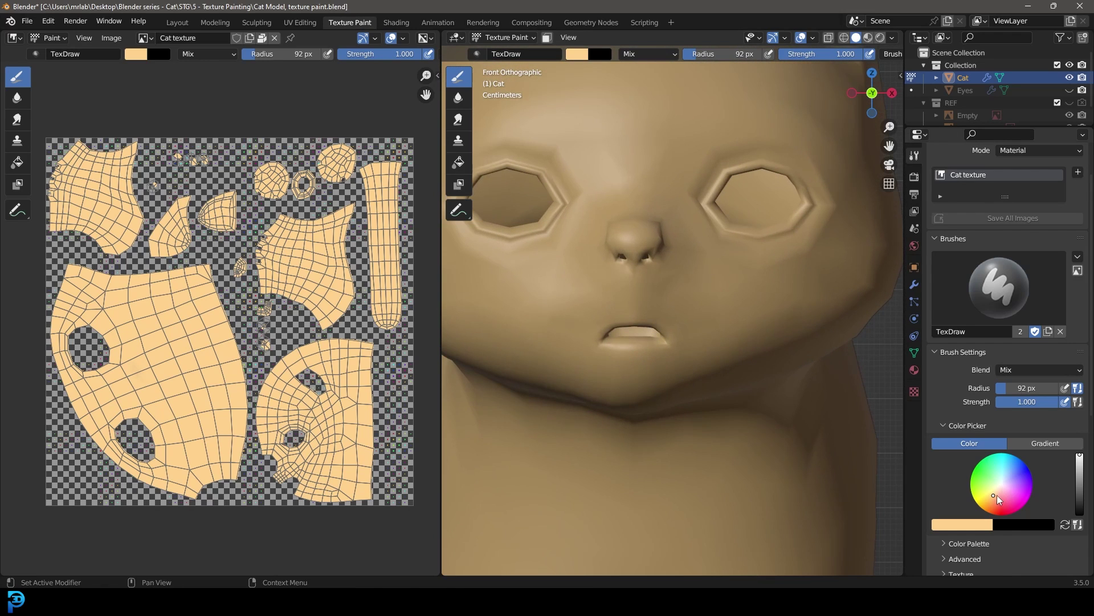
pyautogui.moveTo(990, 491); pyautogui.dragTo(998, 487)
pyautogui.scroll(3, 750, 379)
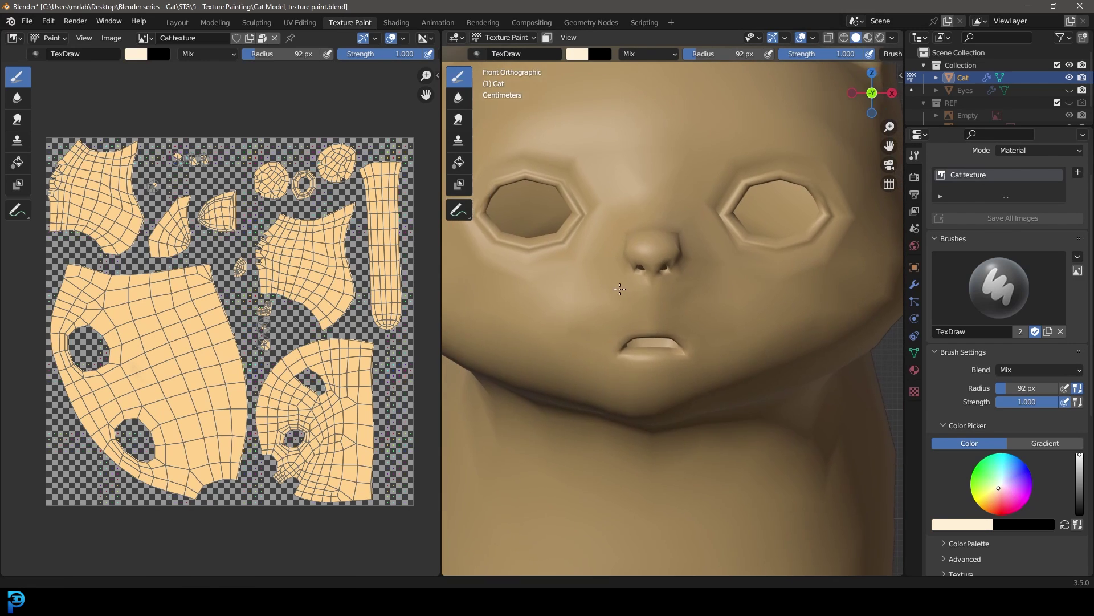
pyautogui.moveTo(709, 391)
pyautogui.mouseDown()
pyautogui.moveTo(647, 286)
pyautogui.moveTo(630, 202)
pyautogui.mouseUp()
pyautogui.keyDown('shift'); pyautogui.moveTo(631, 205); pyautogui.dragTo(649, 302, button='middle'); pyautogui.keyUp('shift')
pyautogui.moveTo(698, 366); pyautogui.dragTo(642, 257)
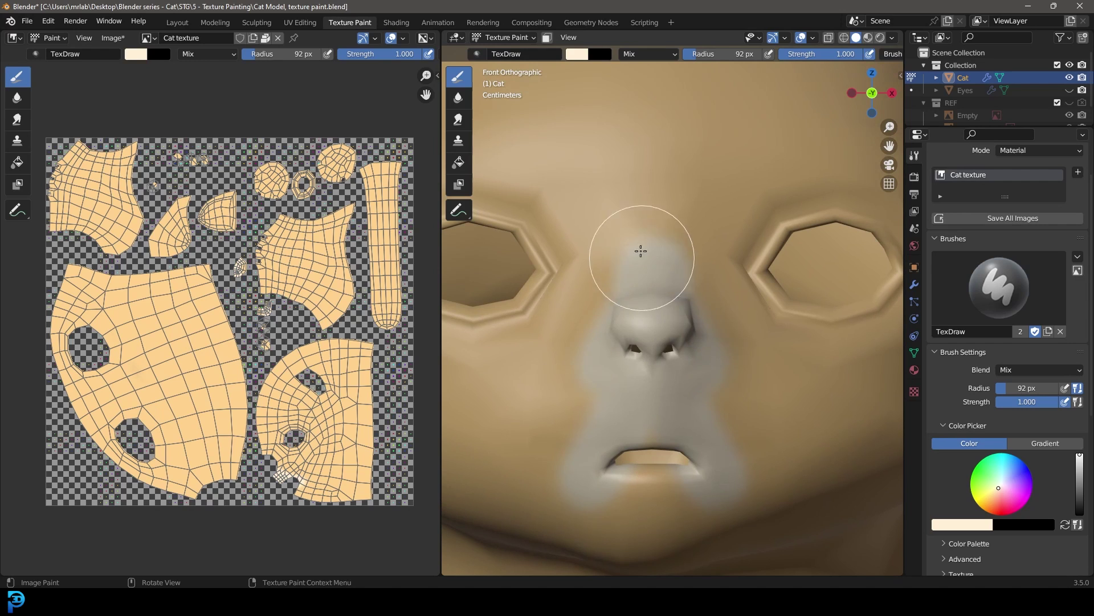
pyautogui.moveTo(664, 336)
pyautogui.mouseDown()
pyautogui.moveTo(713, 457)
pyautogui.moveTo(738, 445)
pyautogui.moveTo(684, 264)
pyautogui.moveTo(778, 456)
pyautogui.mouseUp()
pyautogui.scroll(-5, 777, 456)
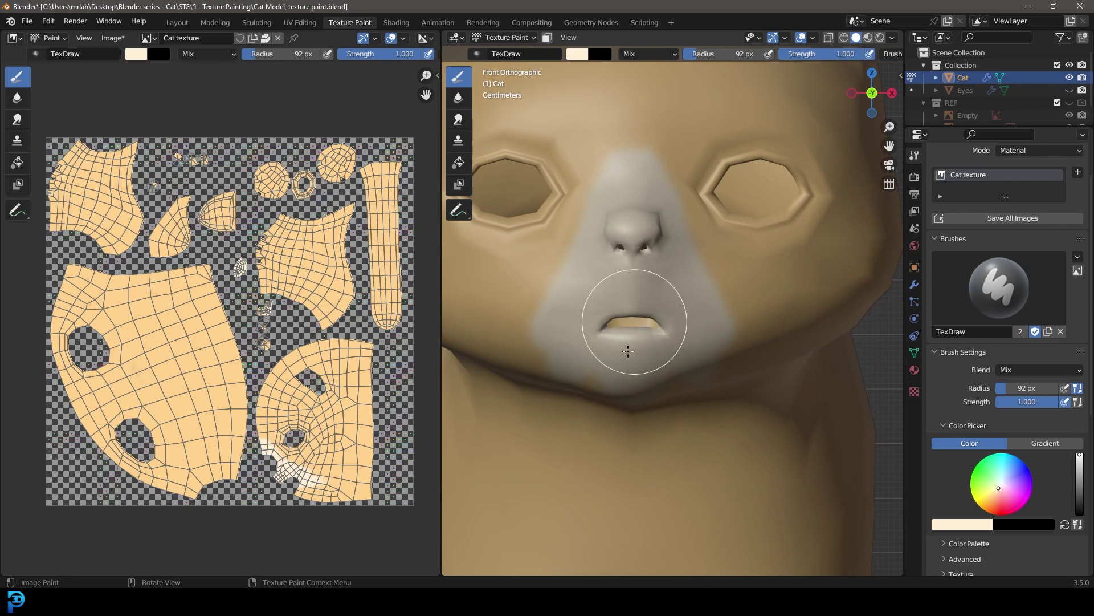
# Extend the cream colour over the lower cheeks, chin and underside of the jaw.
pyautogui.scroll(-2, 660, 342)
pyautogui.moveTo(659, 342)
pyautogui.mouseDown(button='middle')
pyautogui.moveTo(660, 369)
pyautogui.moveTo(659, 342)
pyautogui.mouseUp(button='middle')
pyautogui.scroll(-8, 660, 342)
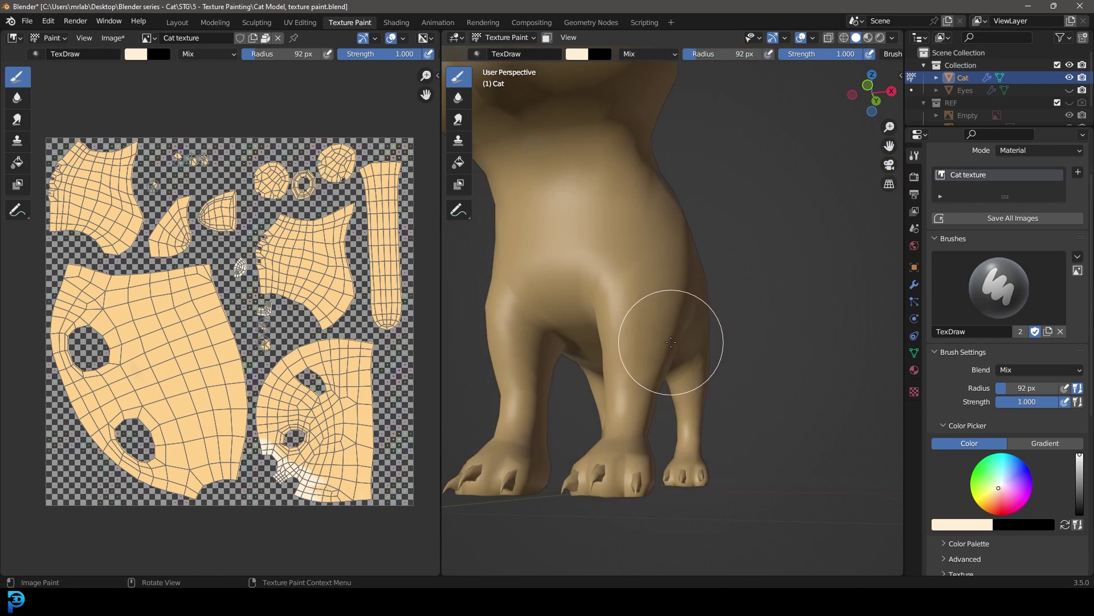
pyautogui.scroll(6, 660, 319)
pyautogui.scroll(-3, 660, 319)
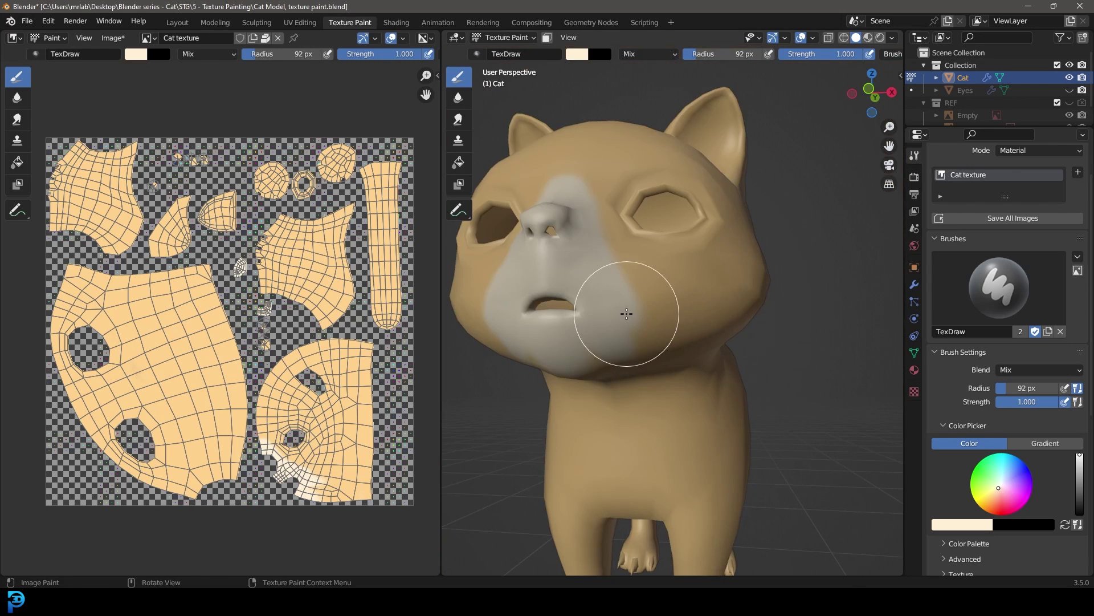
pyautogui.moveTo(669, 326); pyautogui.dragTo(644, 342)
pyautogui.moveTo(644, 342); pyautogui.dragTo(647, 312, button='middle')
pyautogui.scroll(-1, 648, 313)
pyautogui.moveTo(622, 274)
pyautogui.keyDown('shift'); pyautogui.mouseDown(button='middle')
pyautogui.moveTo(634, 344)
pyautogui.moveTo(694, 291)
pyautogui.mouseUp(button='middle'); pyautogui.keyUp('shift')
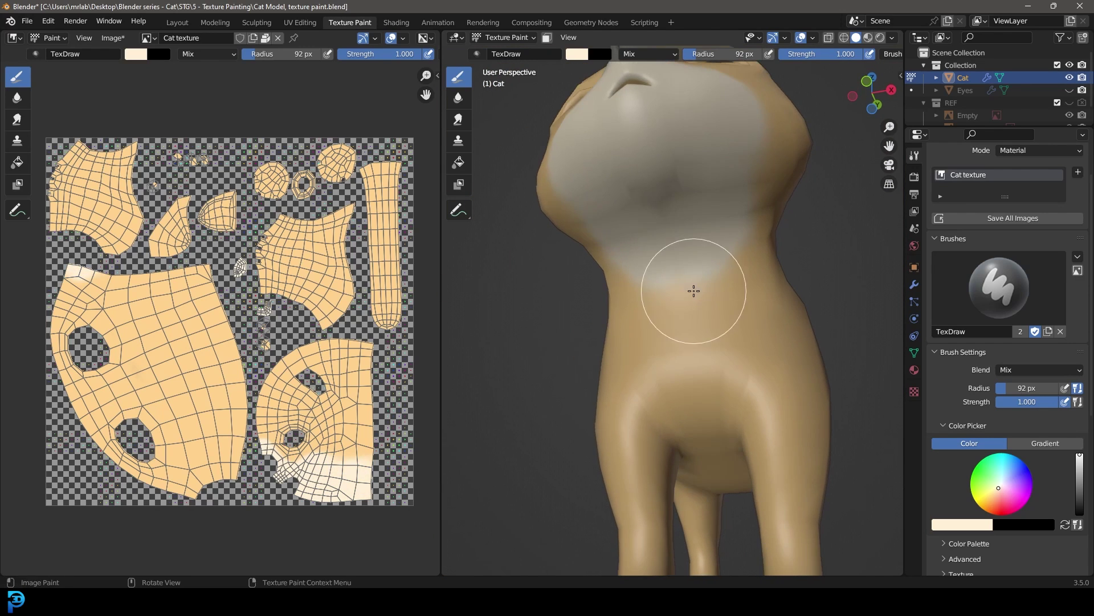
# Paint a cream bib down the cat's throat and chest.
pyautogui.moveTo(666, 265); pyautogui.dragTo(678, 308)
pyautogui.moveTo(689, 399)
pyautogui.mouseDown(button='middle')
pyautogui.moveTo(703, 283)
pyautogui.moveTo(709, 411)
pyautogui.mouseUp(button='middle')
pyautogui.scroll(2, 709, 315)
pyautogui.moveTo(738, 386); pyautogui.dragTo(721, 347)
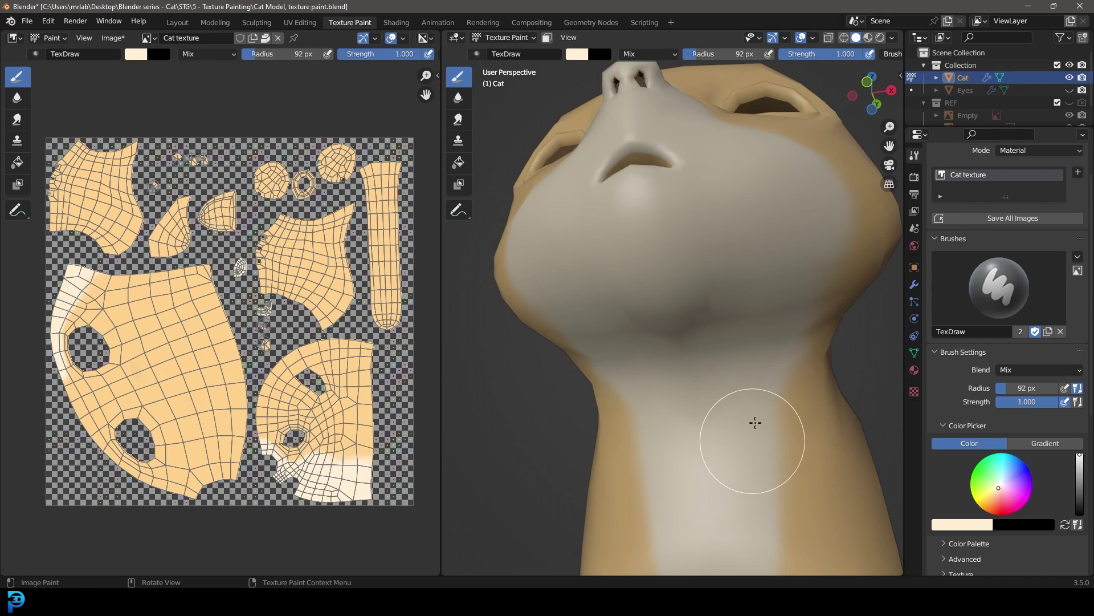
pyautogui.scroll(-5, 753, 441)
pyautogui.scroll(5, 770, 342)
pyautogui.scroll(3, 678, 416)
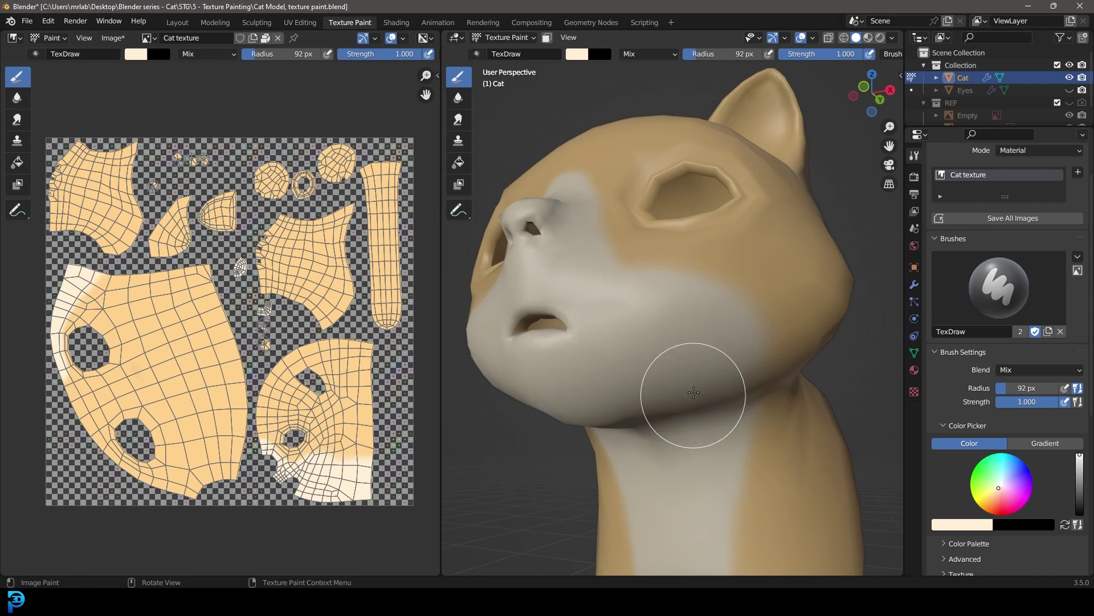
# Set the brush radius to 42 px and taper the upper end of the cream blaze on the forehead.
pyautogui.moveTo(605, 268); pyautogui.dragTo(666, 340, button='middle')
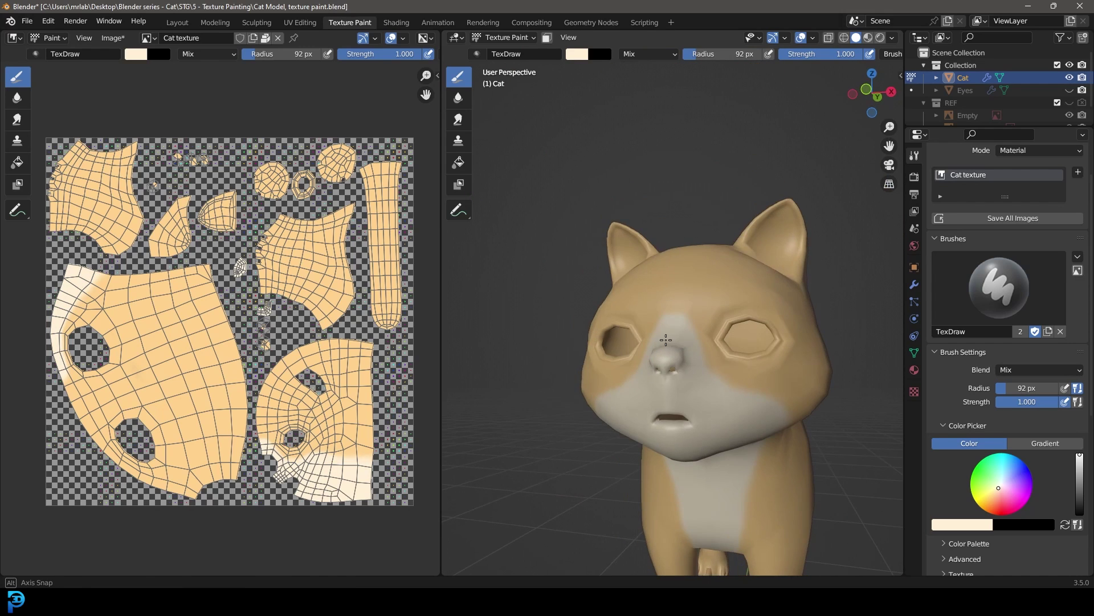
pyautogui.scroll(4, 664, 341)
pyautogui.press('f')
pyautogui.click(668, 278)
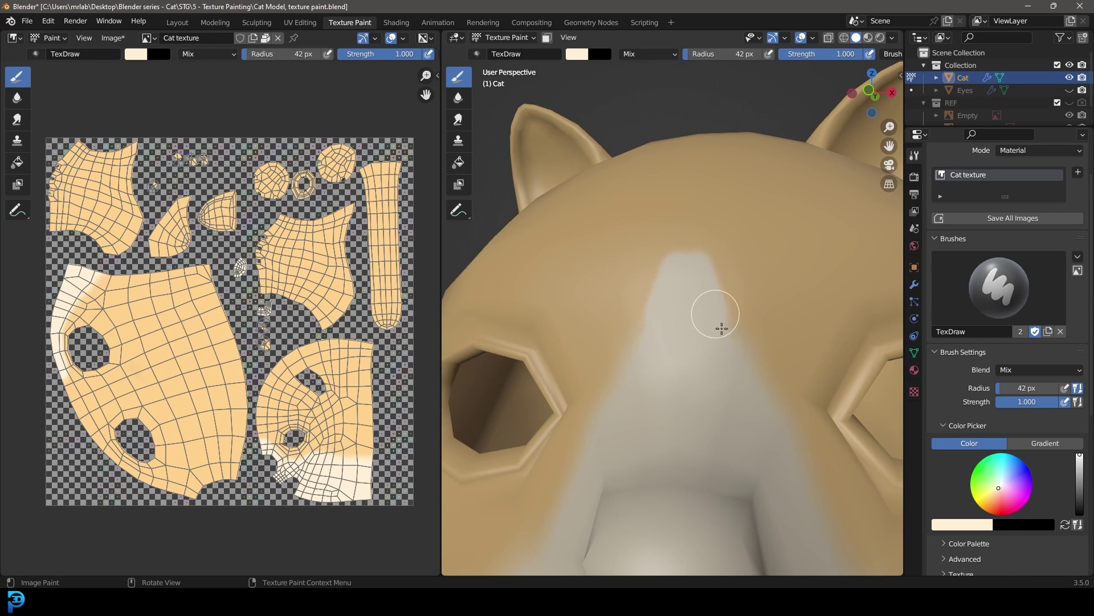
pyautogui.scroll(-6, 763, 410)
pyautogui.scroll(-3, 784, 471)
# Paint the belly behind the front legs in cream.
pyautogui.moveTo(733, 416); pyautogui.dragTo(696, 332, button='middle')
pyautogui.scroll(6, 710, 423)
pyautogui.scroll(3, 696, 333)
pyautogui.scroll(-5, 713, 350)
pyautogui.moveTo(739, 369); pyautogui.dragTo(606, 366, button='middle')
pyautogui.scroll(-1, 698, 338)
pyautogui.scroll(5, 675, 365)
pyautogui.moveTo(653, 371); pyautogui.dragTo(620, 378)
# Extend the cream belly patch back to the hind legs and along its side edges.
pyautogui.moveTo(620, 378)
pyautogui.mouseDown(button='middle')
pyautogui.moveTo(623, 310)
pyautogui.moveTo(594, 264)
pyautogui.moveTo(551, 249)
pyautogui.mouseUp(button='middle')
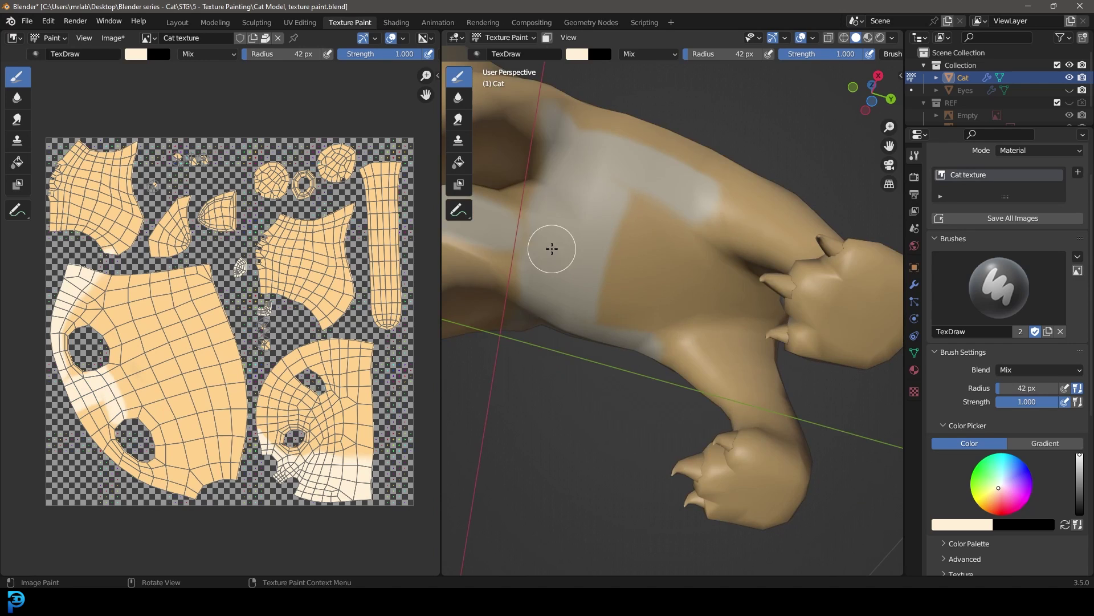
pyautogui.scroll(-5, 615, 215)
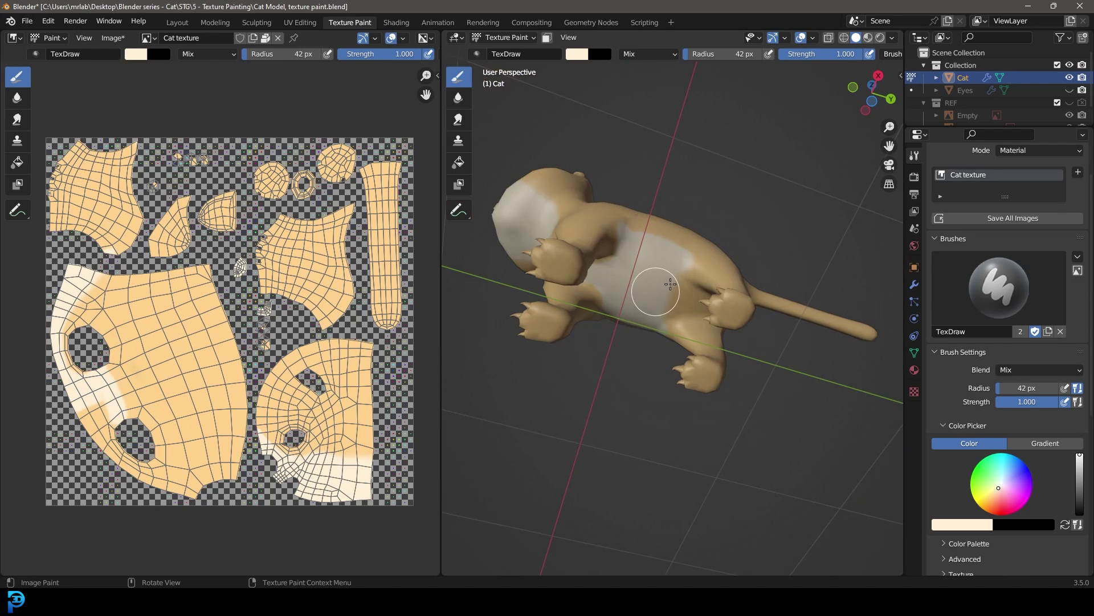
pyautogui.moveTo(671, 284); pyautogui.dragTo(659, 341, button='middle')
pyautogui.scroll(4, 659, 341)
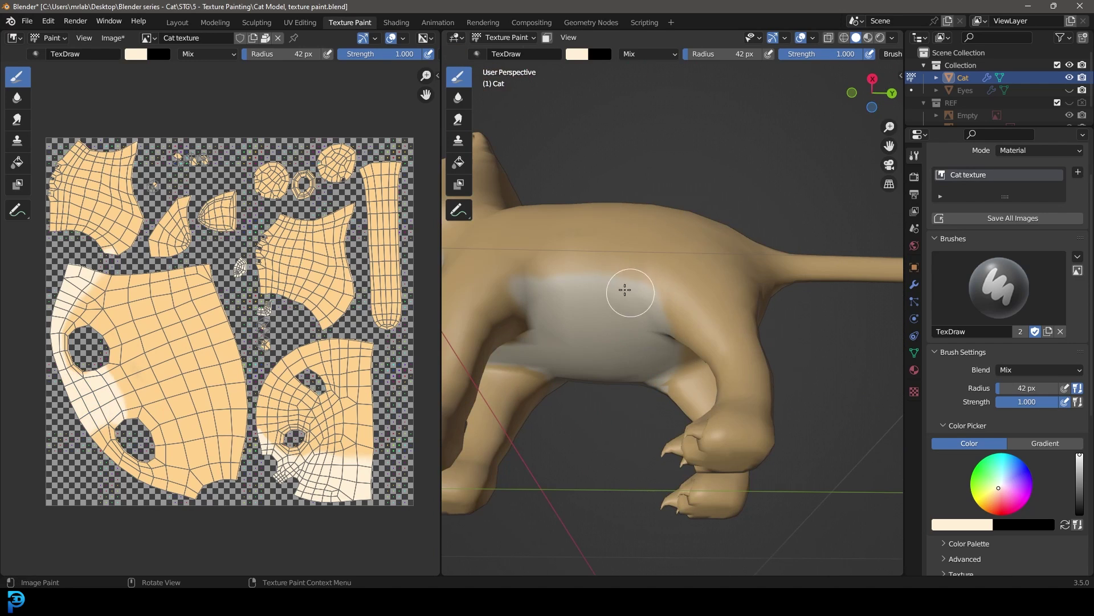
pyautogui.moveTo(593, 285)
pyautogui.mouseDown(button='middle')
pyautogui.moveTo(608, 348)
pyautogui.moveTo(667, 298)
pyautogui.moveTo(655, 317)
pyautogui.mouseUp(button='middle')
pyautogui.scroll(3, 665, 315)
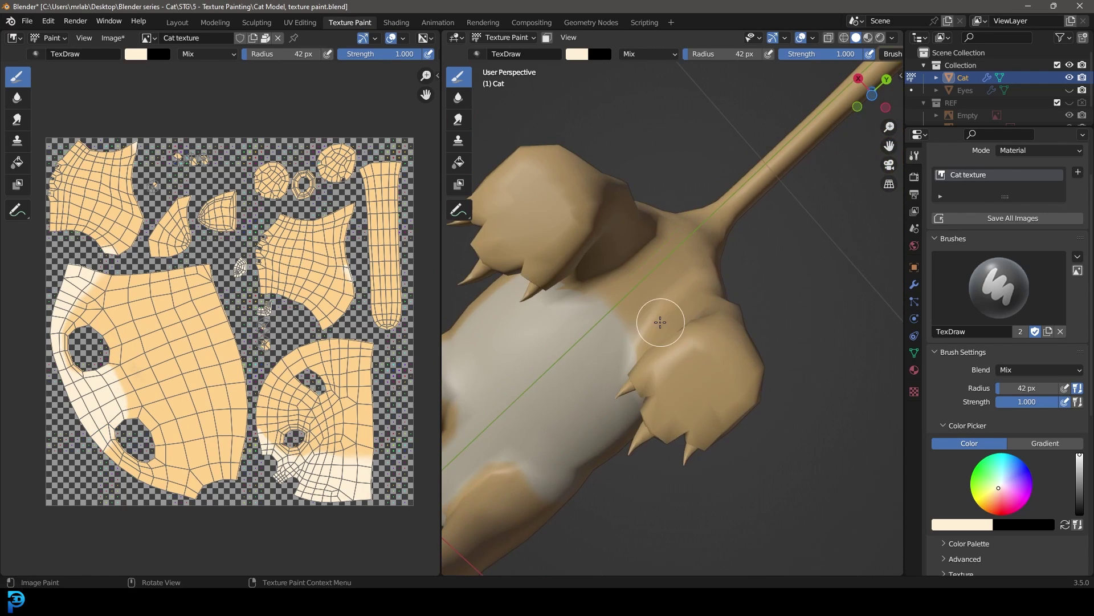
# Continue the cream colour between the hind legs and up to the base of the tail.
pyautogui.moveTo(658, 270); pyautogui.dragTo(689, 246)
pyautogui.moveTo(688, 247); pyautogui.dragTo(686, 336, button='middle')
pyautogui.moveTo(687, 336); pyautogui.dragTo(639, 284)
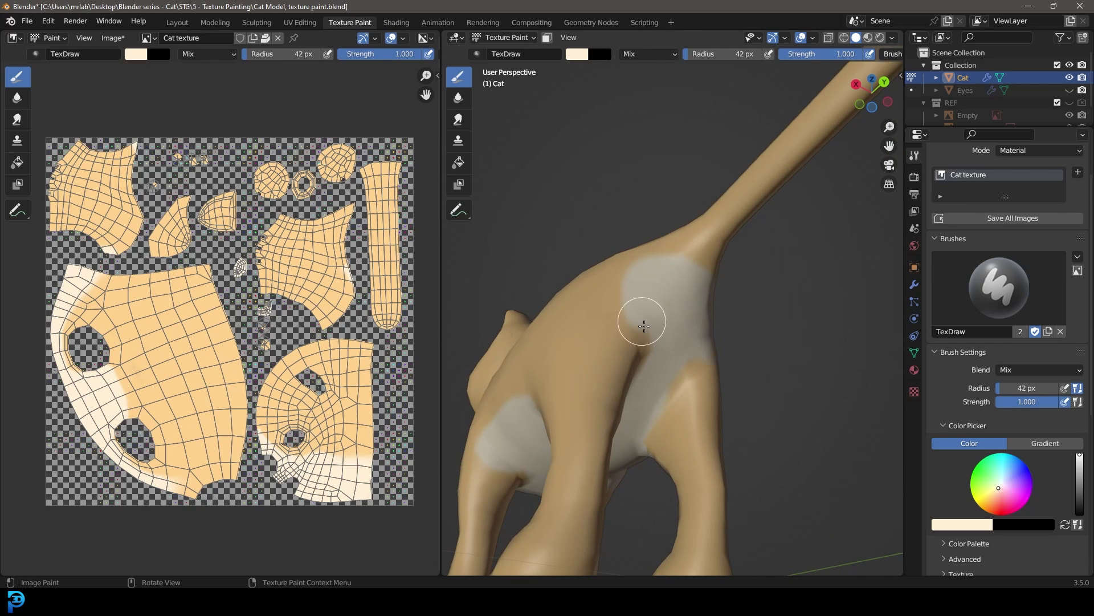
pyautogui.moveTo(644, 325); pyautogui.dragTo(648, 374)
# Change the brush colour to orange-red and lower the brush strength to 0.587.
pyautogui.moveTo(647, 374)
pyautogui.mouseDown(button='middle')
pyautogui.moveTo(691, 378)
pyautogui.moveTo(631, 342)
pyautogui.moveTo(603, 354)
pyautogui.moveTo(757, 367)
pyautogui.moveTo(724, 326)
pyautogui.moveTo(986, 471)
pyautogui.mouseUp(button='middle')
pyautogui.click(996, 504)
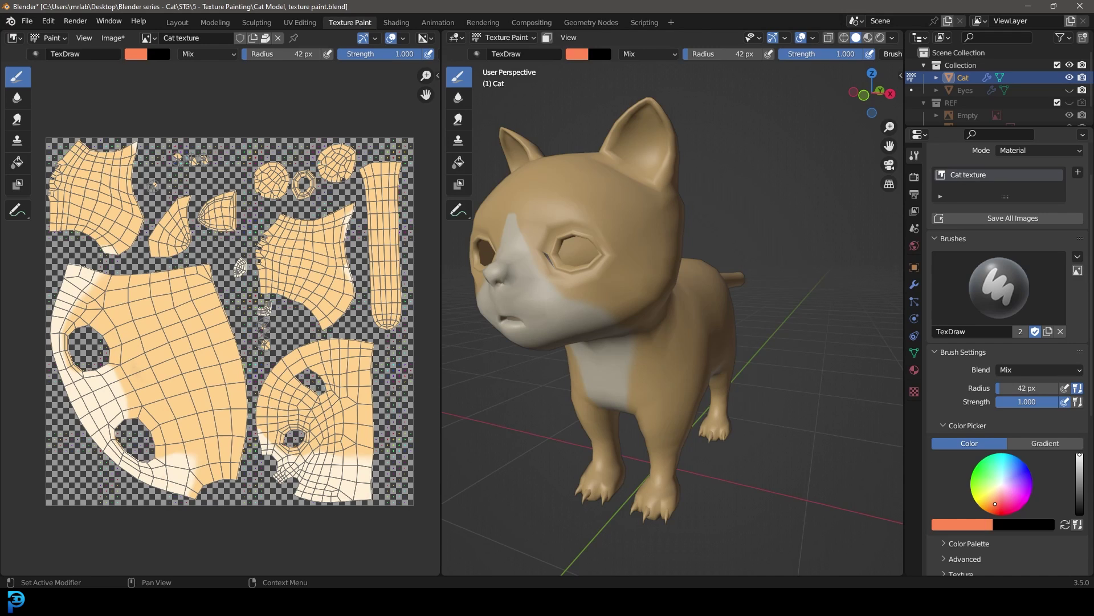
pyautogui.scroll(-4, 667, 234)
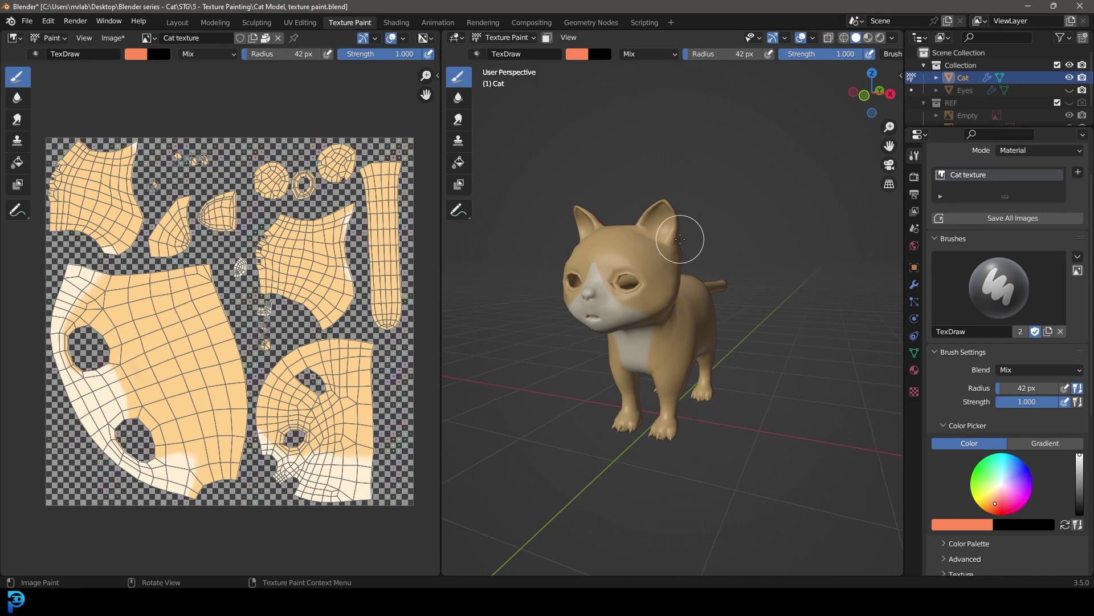
pyautogui.press('KP_3')
pyautogui.scroll(3, 690, 288)
pyautogui.moveTo(680, 355); pyautogui.dragTo(706, 346, button='middle')
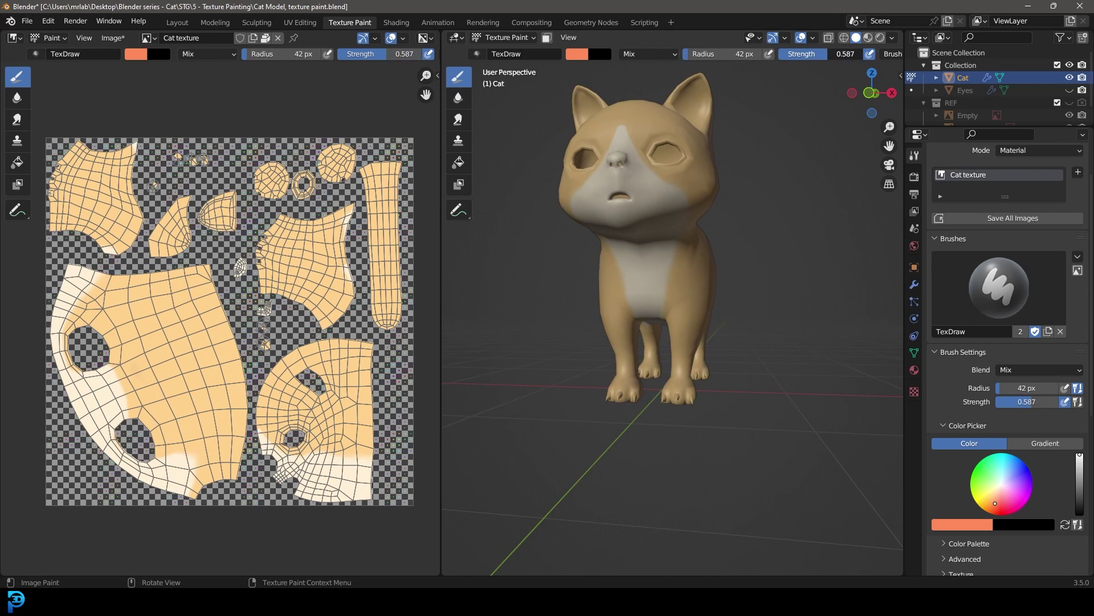
# Reduce the brush strength to 0.473 and start painting orange-red stripes across the front leg.
pyautogui.scroll(2, 777, 279)
pyautogui.moveTo(705, 348); pyautogui.dragTo(694, 379, button='middle')
pyautogui.scroll(4, 694, 379)
pyautogui.moveTo(759, 389); pyautogui.dragTo(655, 392, button='middle')
pyautogui.moveTo(552, 382); pyautogui.dragTo(551, 383)
pyautogui.moveTo(551, 383)
pyautogui.mouseDown(button='middle')
pyautogui.moveTo(815, 392)
pyautogui.moveTo(682, 389)
pyautogui.mouseUp(button='middle')
pyautogui.scroll(-3, 806, 393)
pyautogui.scroll(3, 682, 390)
pyautogui.moveTo(580, 386); pyautogui.dragTo(573, 385)
# Continue the orange-red striping across the front face of the front leg.
pyautogui.moveTo(572, 384); pyautogui.dragTo(803, 392, button='middle')
pyautogui.moveTo(721, 392); pyautogui.dragTo(728, 418, button='middle')
pyautogui.moveTo(608, 427); pyautogui.dragTo(596, 435, button='middle')
pyautogui.scroll(-5, 524, 416)
pyautogui.moveTo(525, 416); pyautogui.dragTo(763, 429, button='middle')
pyautogui.scroll(2, 763, 429)
pyautogui.press('KP_1')
pyautogui.scroll(5, 753, 424)
pyautogui.keyDown('shift'); pyautogui.moveTo(717, 506); pyautogui.dragTo(700, 430, button='middle'); pyautogui.keyUp('shift')
pyautogui.moveTo(641, 402)
pyautogui.mouseDown()
pyautogui.moveTo(757, 401)
pyautogui.moveTo(702, 401)
pyautogui.mouseUp()
# Wrap the orange-red stripes around the sides of the front leg.
pyautogui.scroll(-5, 755, 413)
pyautogui.moveTo(755, 413); pyautogui.dragTo(628, 403, button='middle')
pyautogui.scroll(5, 658, 405)
pyautogui.moveTo(618, 391); pyautogui.dragTo(650, 393)
pyautogui.moveTo(650, 392); pyautogui.dragTo(801, 408, button='middle')
pyautogui.scroll(5, 802, 409)
pyautogui.moveTo(730, 402)
pyautogui.mouseDown(button='middle')
pyautogui.moveTo(788, 393)
pyautogui.moveTo(632, 382)
pyautogui.moveTo(615, 359)
pyautogui.moveTo(666, 359)
pyautogui.moveTo(616, 384)
pyautogui.moveTo(615, 367)
pyautogui.mouseUp(button='middle')
pyautogui.scroll(-6, 730, 395)
pyautogui.scroll(3, 639, 359)
pyautogui.scroll(3, 614, 367)
pyautogui.moveTo(615, 367); pyautogui.dragTo(713, 401)
# Add the uppermost orange-red stripe across the front leg, just below the shoulder.
pyautogui.scroll(-6, 715, 401)
pyautogui.moveTo(715, 401)
pyautogui.mouseDown(button='middle')
pyautogui.moveTo(570, 364)
pyautogui.moveTo(607, 361)
pyautogui.mouseUp(button='middle')
pyautogui.scroll(4, 643, 385)
pyautogui.scroll(-3, 705, 378)
pyautogui.scroll(4, 639, 365)
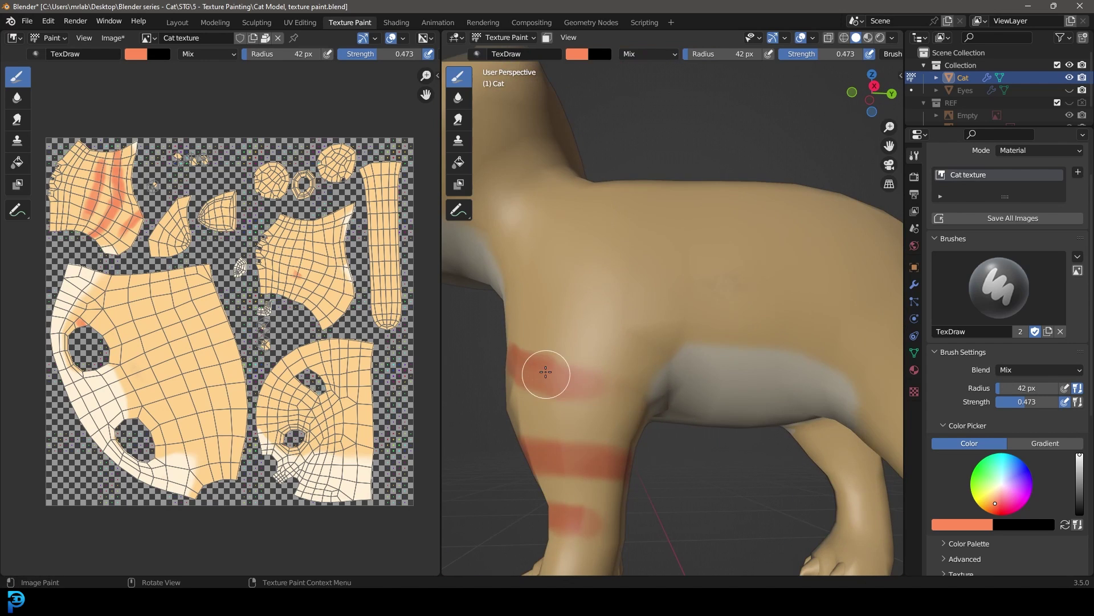
pyautogui.scroll(-4, 636, 399)
pyautogui.moveTo(673, 406)
pyautogui.mouseDown(button='middle')
pyautogui.moveTo(612, 416)
pyautogui.moveTo(790, 442)
pyautogui.moveTo(647, 357)
pyautogui.mouseUp(button='middle')
pyautogui.scroll(2, 658, 361)
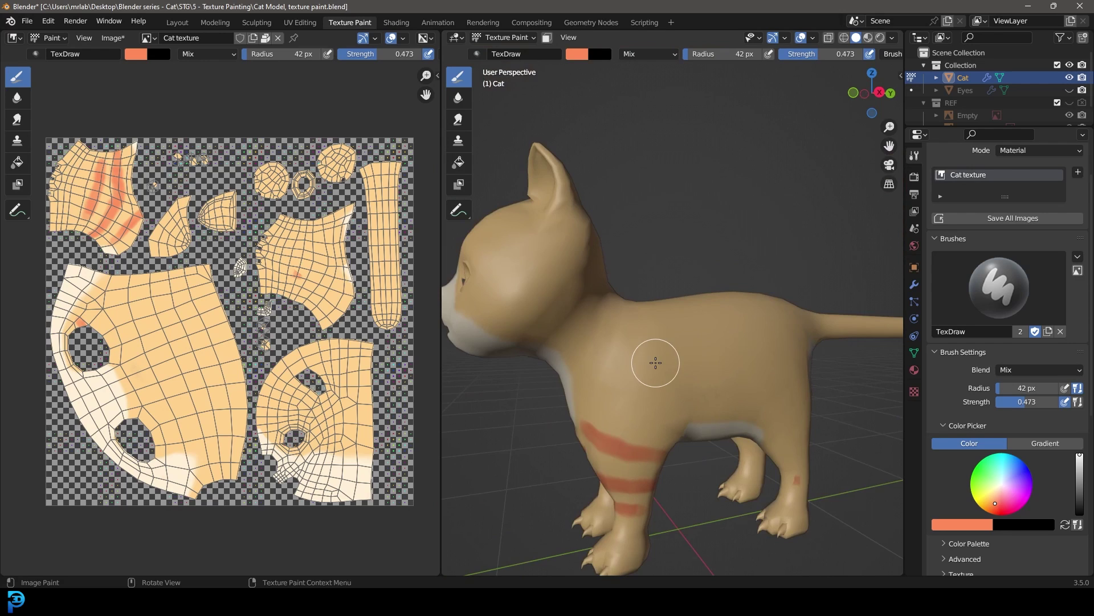
# Paint a broad orange-red stripe from the spine down over the shoulder.
pyautogui.press('KP_3')
pyautogui.scroll(4, 628, 401)
pyautogui.click(631, 405)
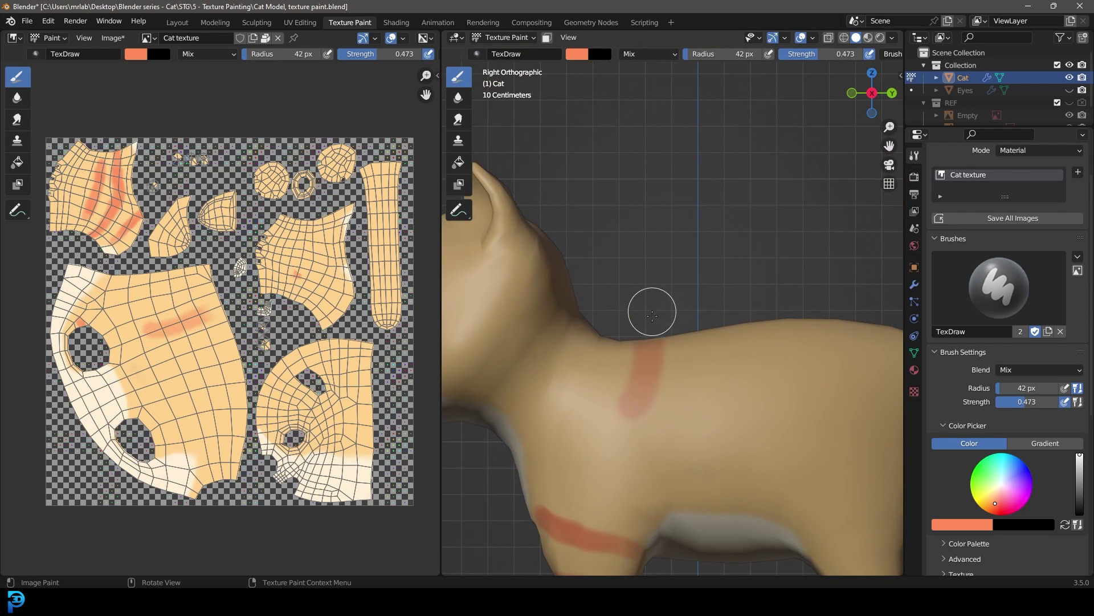
pyautogui.moveTo(630, 427); pyautogui.dragTo(681, 261, button='middle')
pyautogui.click(681, 262)
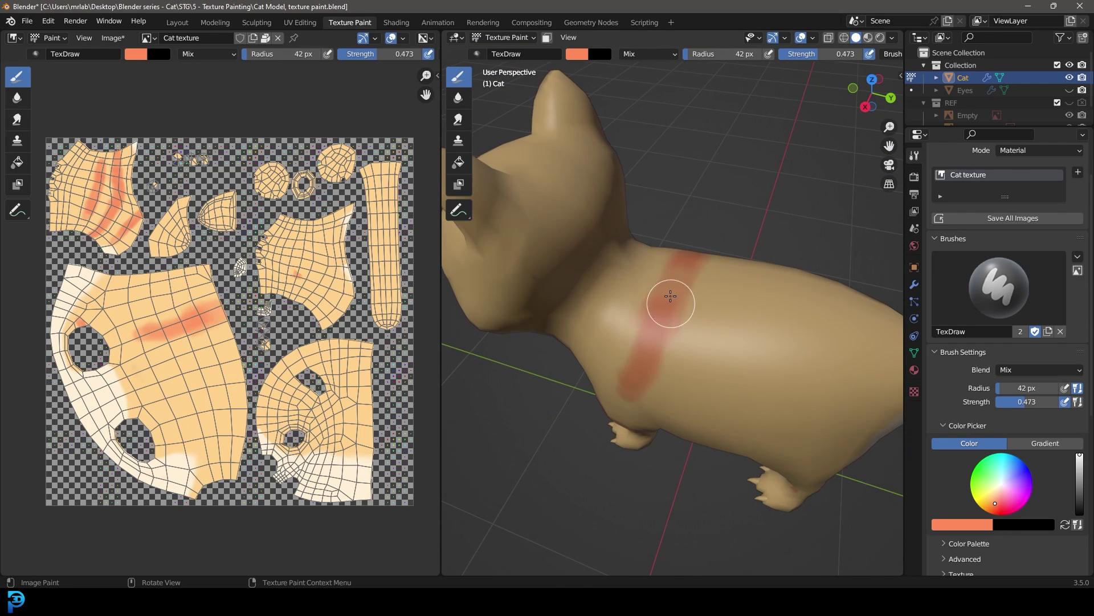
# Paint a second, narrower orange-red stripe down the flank behind the shoulder stripe.
pyautogui.moveTo(712, 356)
pyautogui.mouseDown(button='middle')
pyautogui.moveTo(725, 339)
pyautogui.moveTo(677, 335)
pyautogui.mouseUp(button='middle')
pyautogui.scroll(2, 676, 334)
pyautogui.moveTo(701, 289); pyautogui.dragTo(670, 377)
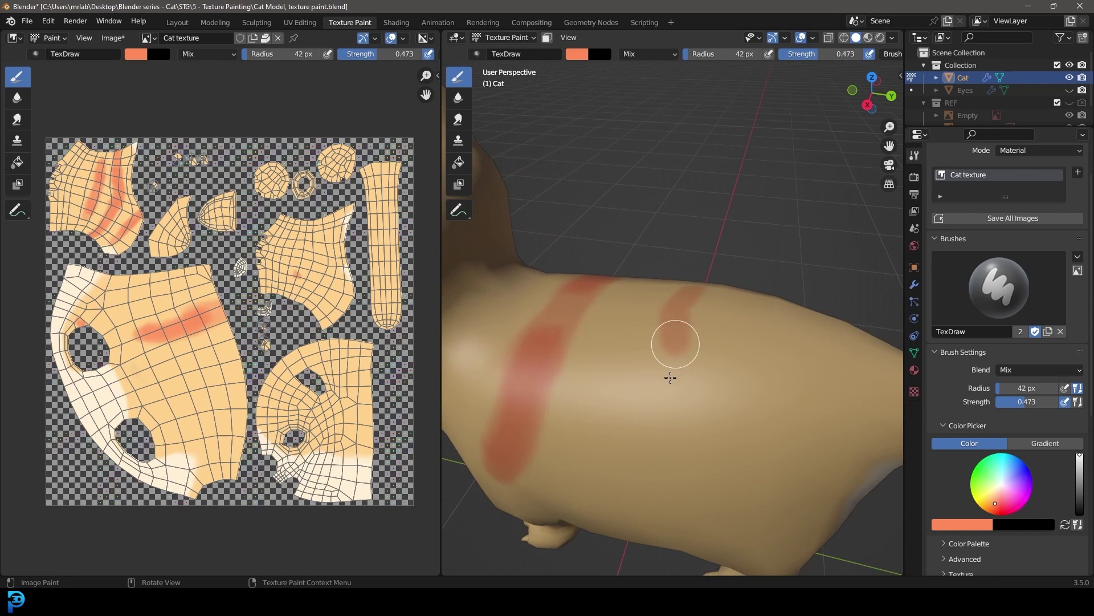
pyautogui.moveTo(661, 431); pyautogui.dragTo(684, 358, button='middle')
pyautogui.moveTo(649, 434)
pyautogui.mouseDown(button='middle')
pyautogui.moveTo(631, 409)
pyautogui.moveTo(716, 377)
pyautogui.moveTo(656, 405)
pyautogui.mouseUp(button='middle')
# Add a third orange-red stripe from the spine down the middle of the flank.
pyautogui.scroll(-6, 623, 421)
pyautogui.scroll(-3, 710, 376)
pyautogui.scroll(8, 656, 405)
pyautogui.moveTo(645, 362); pyautogui.dragTo(627, 465)
pyautogui.scroll(-5, 662, 391)
pyautogui.moveTo(663, 392); pyautogui.dragTo(726, 404, button='middle')
pyautogui.scroll(4, 690, 365)
pyautogui.moveTo(679, 356); pyautogui.dragTo(679, 399, button='middle')
pyautogui.moveTo(693, 333); pyautogui.dragTo(699, 373, button='middle')
pyautogui.scroll(1, 706, 298)
pyautogui.scroll(2, 705, 298)
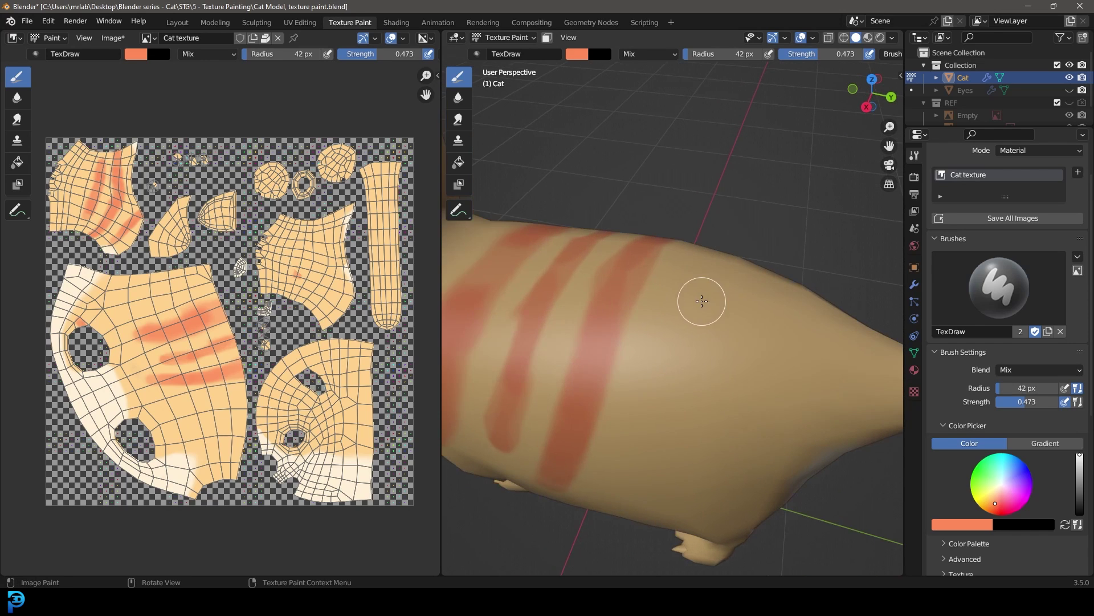
# Paint a fourth orange-red stripe down the rear flank, ahead of the hind leg.
pyautogui.moveTo(666, 468); pyautogui.dragTo(664, 473)
pyautogui.scroll(-3, 667, 464)
pyautogui.moveTo(668, 461); pyautogui.dragTo(678, 399, button='middle')
pyautogui.scroll(3, 679, 398)
pyautogui.moveTo(671, 458); pyautogui.dragTo(672, 459)
pyautogui.moveTo(676, 422)
pyautogui.mouseDown(button='middle')
pyautogui.moveTo(692, 405)
pyautogui.moveTo(679, 422)
pyautogui.mouseUp(button='middle')
pyautogui.moveTo(678, 446); pyautogui.dragTo(678, 428)
pyautogui.scroll(-4, 713, 244)
pyautogui.moveTo(714, 245); pyautogui.dragTo(654, 332, button='middle')
pyautogui.scroll(5, 713, 379)
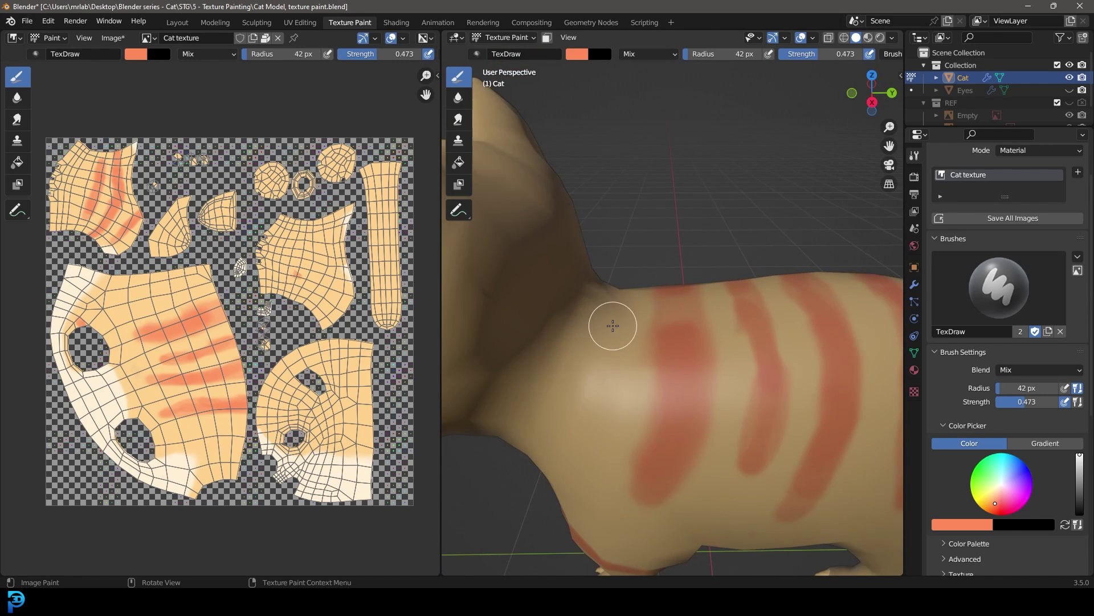
# Paint an orange-red stripe at the base of the neck, ahead of the broad shoulder stripe.
pyautogui.moveTo(580, 417); pyautogui.dragTo(635, 387, button='middle')
pyautogui.moveTo(655, 326); pyautogui.dragTo(618, 355, button='middle')
pyautogui.scroll(-5, 658, 307)
pyautogui.scroll(4, 690, 382)
pyautogui.scroll(3, 640, 410)
pyautogui.scroll(-2, 649, 342)
# Paint an orange-red stripe over the rump and a first band across the base of the tail.
pyautogui.moveTo(631, 437)
pyautogui.mouseDown(button='middle')
pyautogui.moveTo(701, 374)
pyautogui.moveTo(684, 383)
pyautogui.moveTo(696, 398)
pyautogui.moveTo(619, 419)
pyautogui.mouseUp(button='middle')
pyautogui.scroll(-3, 679, 391)
pyautogui.scroll(3, 651, 395)
pyautogui.moveTo(671, 382); pyautogui.dragTo(649, 453)
pyautogui.moveTo(650, 454)
pyautogui.mouseDown(button='middle')
pyautogui.moveTo(684, 413)
pyautogui.moveTo(726, 430)
pyautogui.moveTo(697, 490)
pyautogui.mouseUp(button='middle')
pyautogui.scroll(-2, 697, 490)
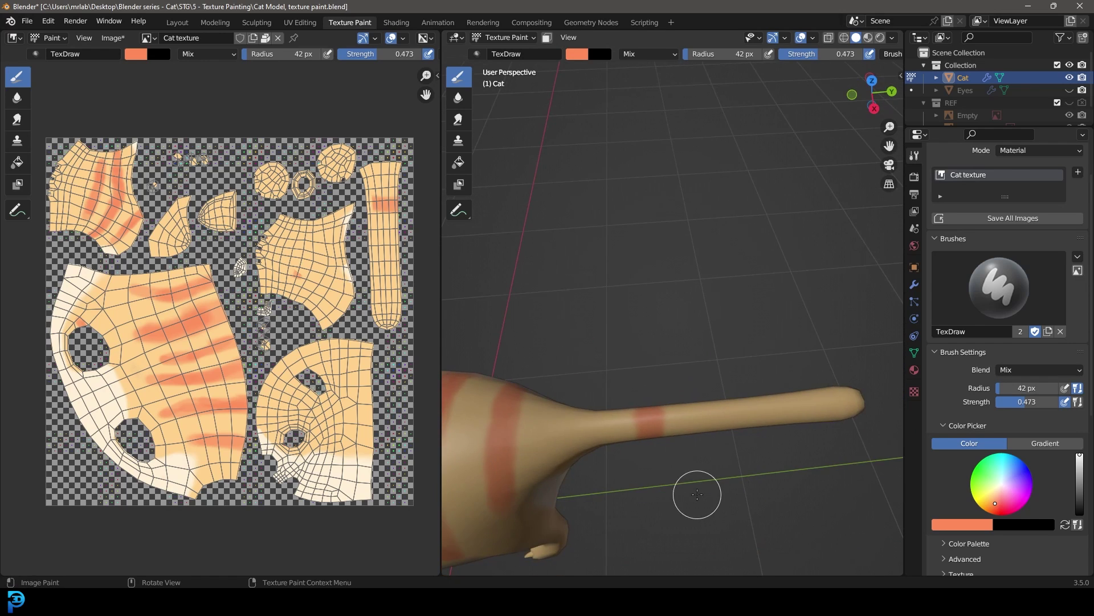
# Paint further orange-red bands across the upper side of the tail, spaced out towards its tip.
pyautogui.press('KP_7')
pyautogui.scroll(2, 704, 442)
pyautogui.moveTo(845, 296); pyautogui.dragTo(701, 322)
pyautogui.keyDown('shift'); pyautogui.moveTo(761, 228); pyautogui.dragTo(714, 321, button='middle'); pyautogui.keyUp('shift')
pyautogui.moveTo(679, 253)
pyautogui.mouseDown(button='middle')
pyautogui.moveTo(684, 310)
pyautogui.moveTo(721, 344)
pyautogui.moveTo(656, 289)
pyautogui.moveTo(732, 505)
pyautogui.mouseUp(button='middle')
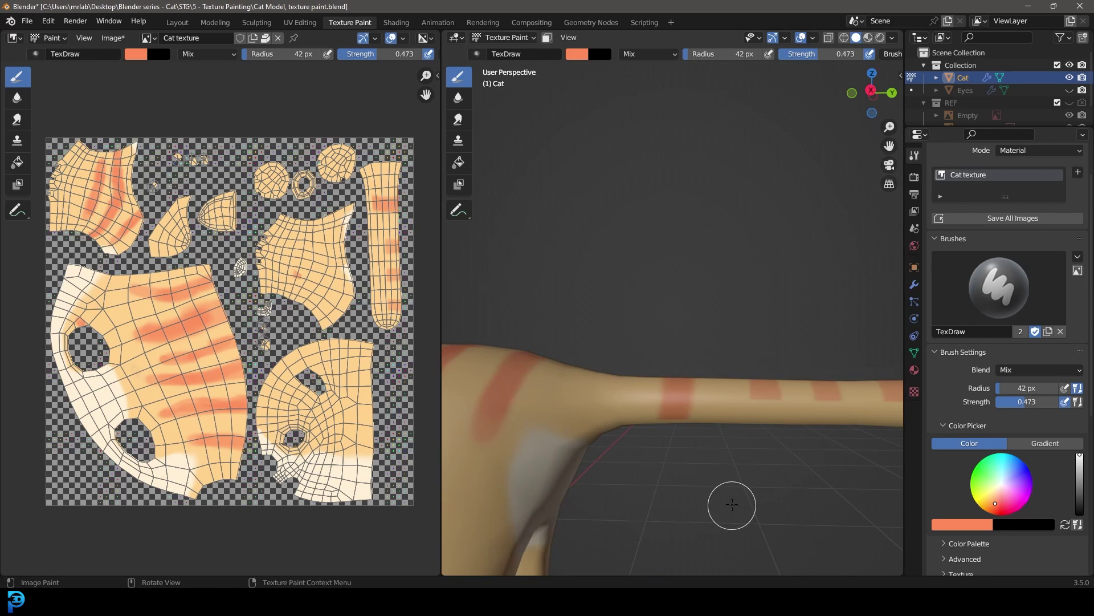
# Wrap the orange-red tail bands around the sides and underside of the tail.
pyautogui.press('ctrl+KP_7')
pyautogui.scroll(3, 650, 365)
pyautogui.moveTo(687, 308); pyautogui.dragTo(457, 310)
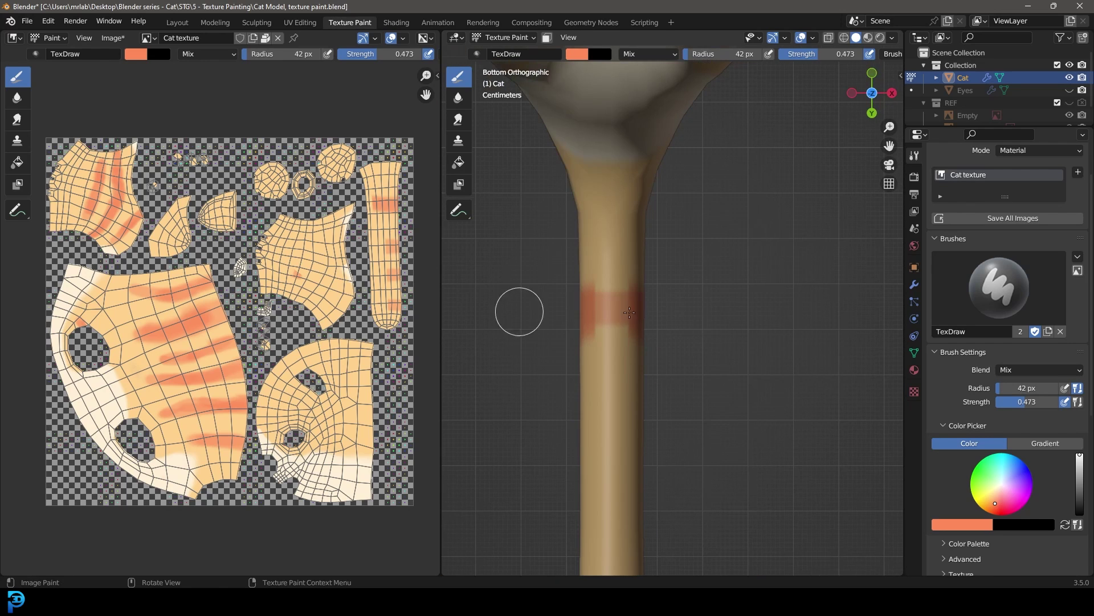
pyautogui.scroll(-2, 696, 367)
pyautogui.moveTo(696, 367)
pyautogui.mouseDown(button='middle')
pyautogui.moveTo(743, 419)
pyautogui.moveTo(689, 449)
pyautogui.mouseUp(button='middle')
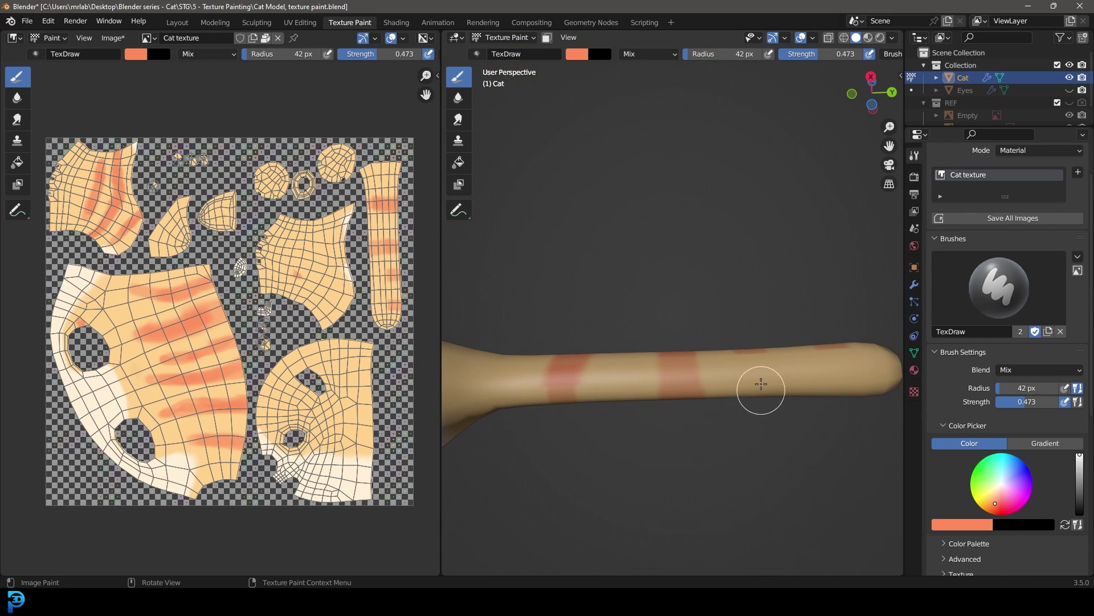
pyautogui.moveTo(728, 313)
pyautogui.mouseDown(button='middle')
pyautogui.moveTo(691, 457)
pyautogui.moveTo(692, 504)
pyautogui.moveTo(647, 447)
pyautogui.moveTo(662, 438)
pyautogui.moveTo(655, 408)
pyautogui.moveTo(687, 479)
pyautogui.mouseUp(button='middle')
pyautogui.press('KP_7')
pyautogui.scroll(-1, 628, 452)
pyautogui.keyDown('shift'); pyautogui.moveTo(627, 452); pyautogui.dragTo(670, 375, button='middle'); pyautogui.keyUp('shift')
pyautogui.scroll(3, 671, 420)
pyautogui.scroll(-7, 680, 435)
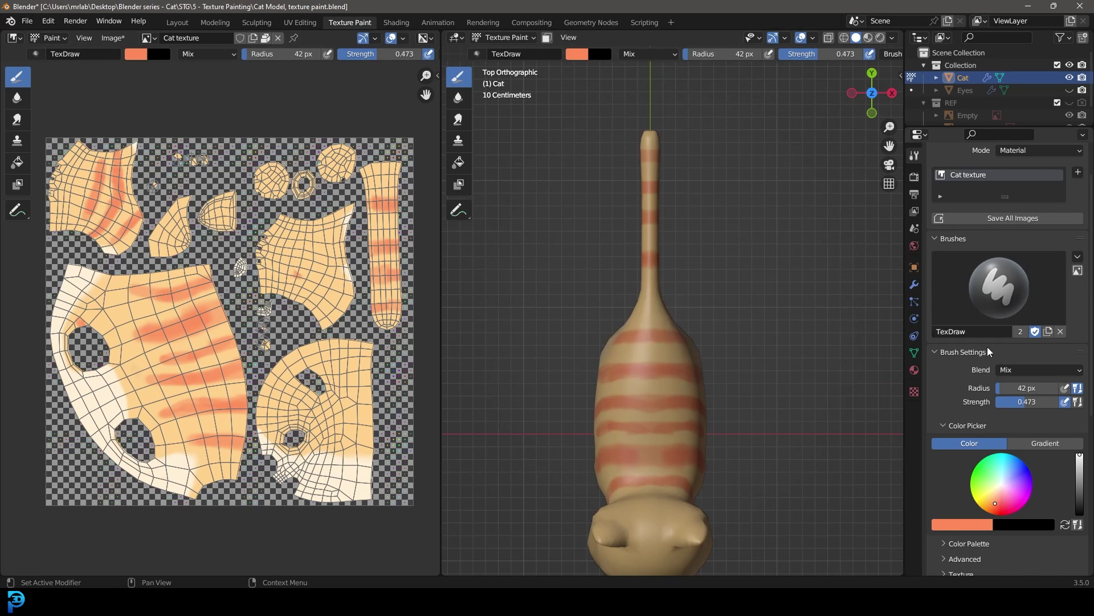
# Change the brush to light cream, raise its strength to 1.000 and paint the tip of the tail all around.
pyautogui.moveTo(998, 499); pyautogui.dragTo(999, 489)
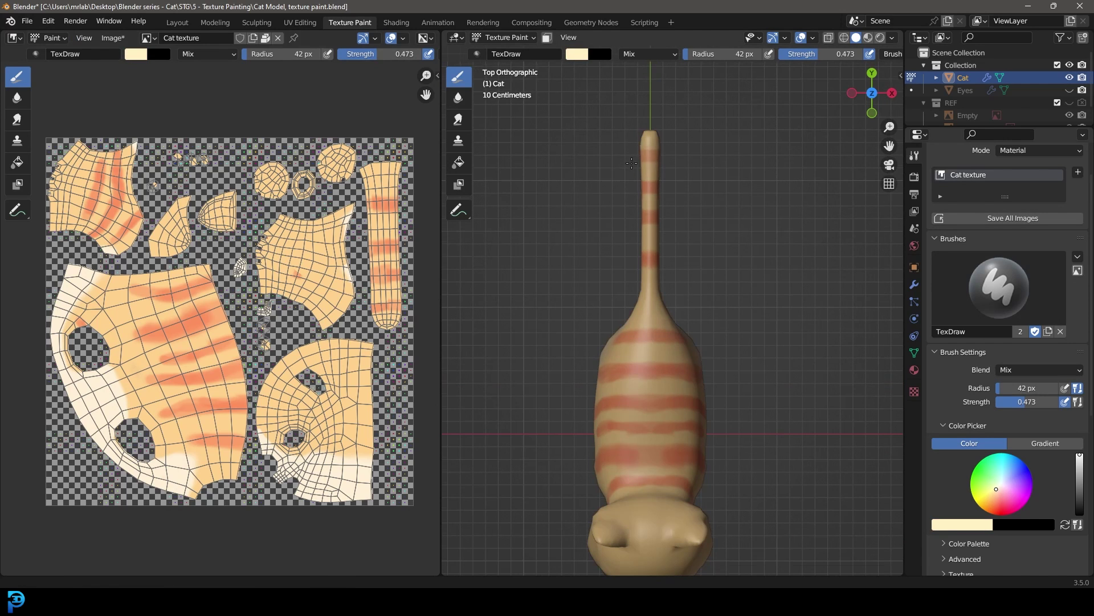
pyautogui.keyDown('shift'); pyautogui.moveTo(631, 163); pyautogui.dragTo(642, 279, button='middle'); pyautogui.keyUp('shift')
pyautogui.scroll(2, 699, 221)
pyautogui.moveTo(707, 221); pyautogui.dragTo(682, 178, button='middle')
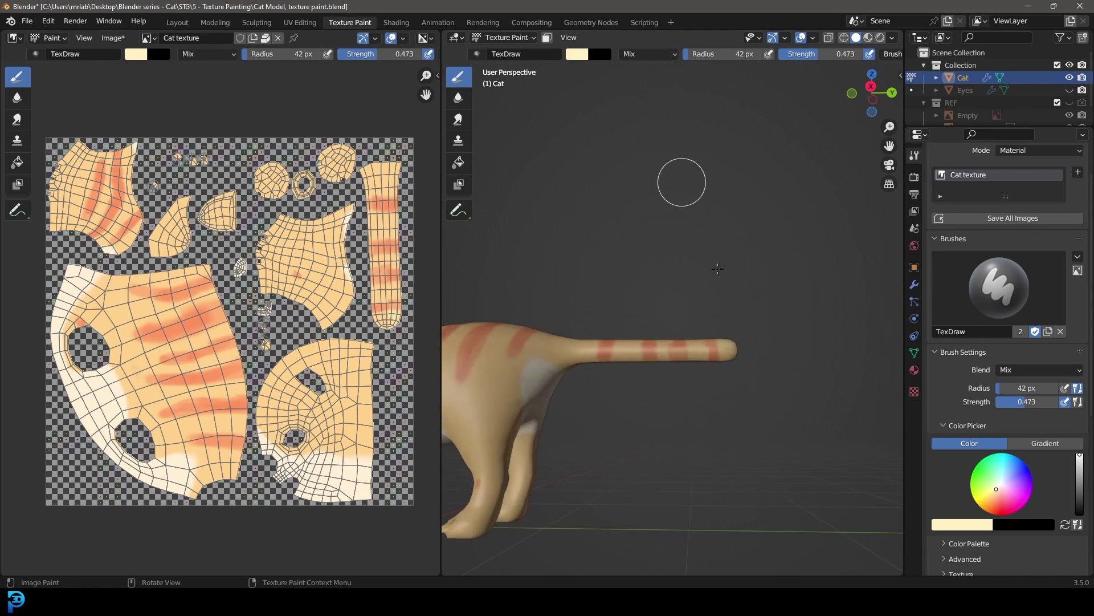
pyautogui.moveTo(755, 375); pyautogui.dragTo(758, 364)
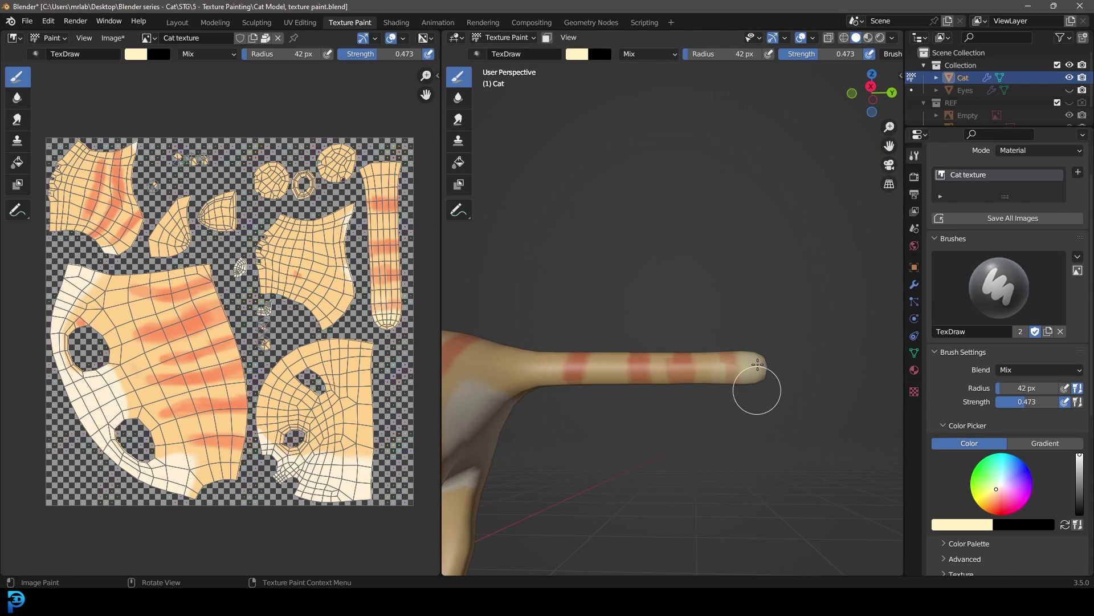
pyautogui.moveTo(815, 55); pyautogui.dragTo(869, 54)
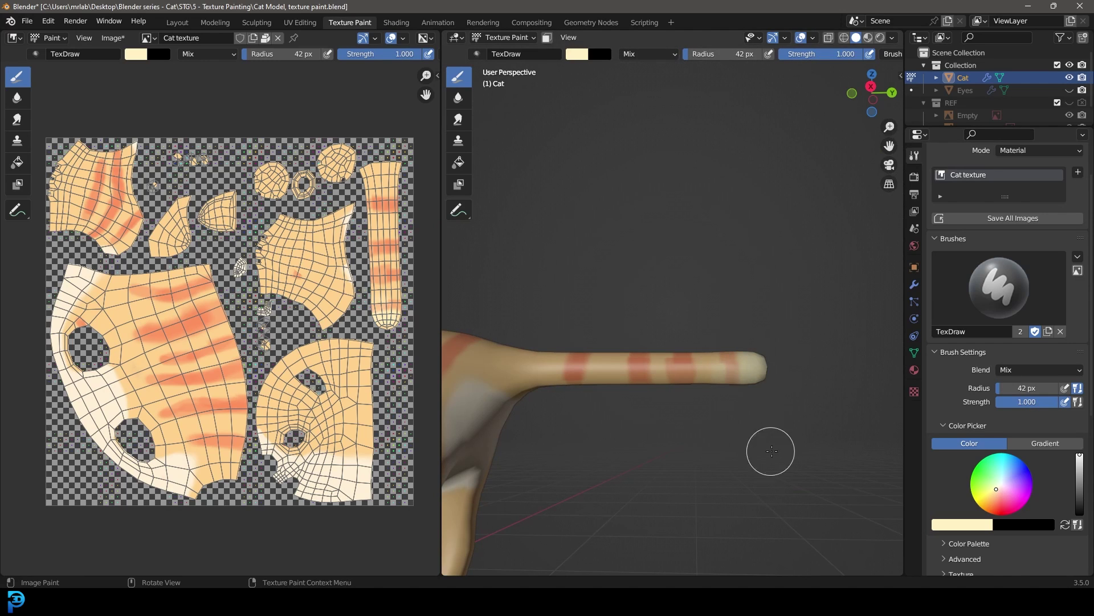
pyautogui.moveTo(736, 273); pyautogui.dragTo(738, 370, button='middle')
pyautogui.moveTo(769, 269); pyautogui.dragTo(736, 294, button='middle')
pyautogui.moveTo(733, 210); pyautogui.dragTo(773, 415, button='middle')
# Set the brush colour back to orange-red by sampling a body stripe on the Cat texture image.
pyautogui.scroll(-5, 623, 381)
pyautogui.moveTo(623, 381); pyautogui.dragTo(652, 358, button='middle')
pyautogui.press('KP_3')
pyautogui.scroll(6, 652, 355)
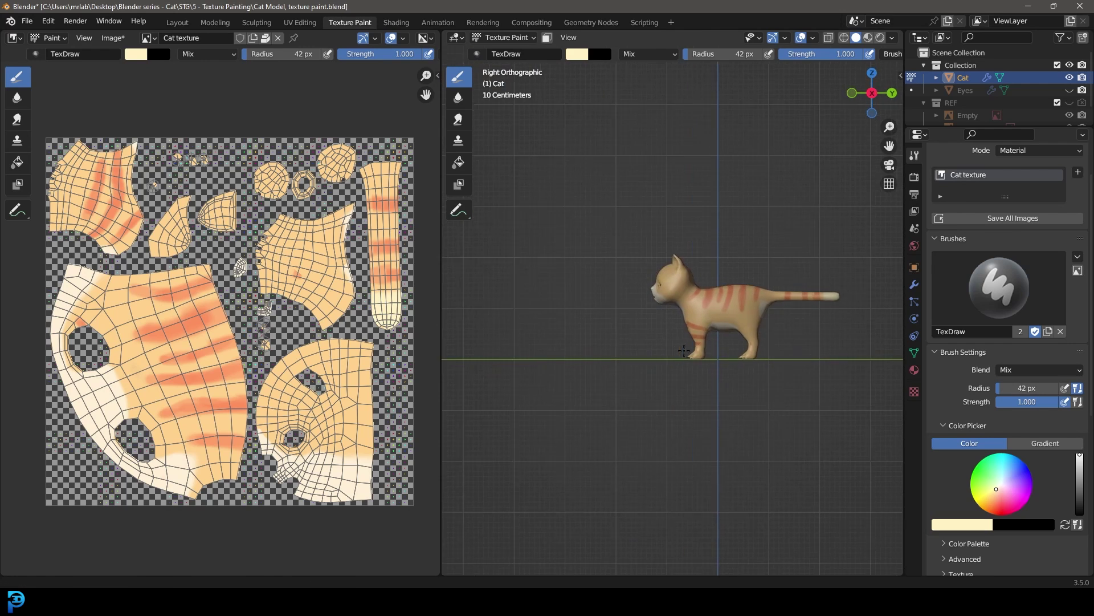
pyautogui.click(995, 504)
pyautogui.moveTo(995, 501); pyautogui.dragTo(998, 502)
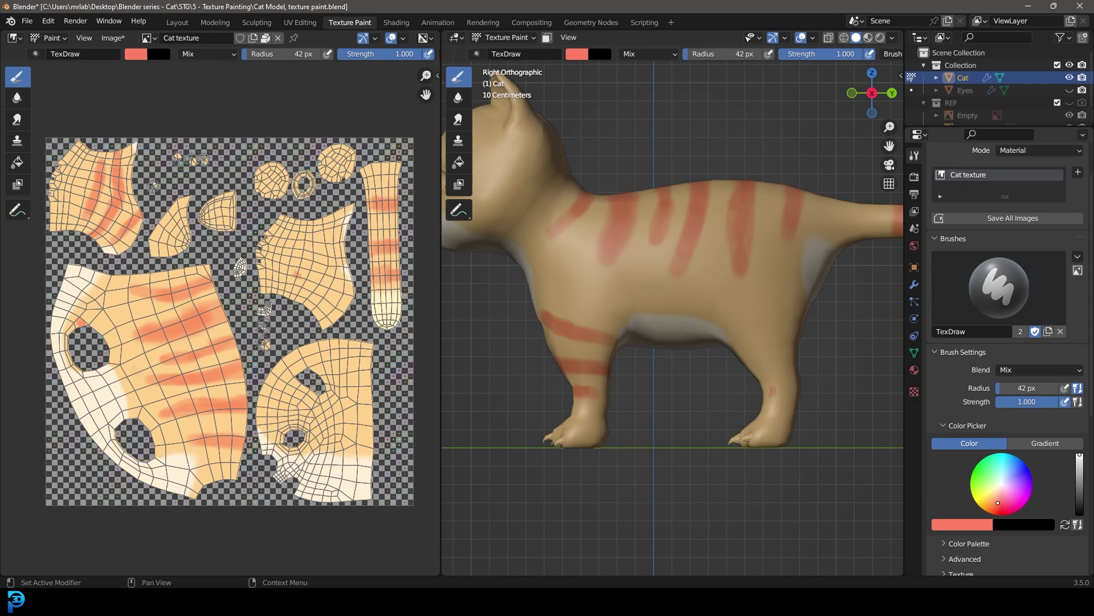
pyautogui.scroll(4, 195, 280)
pyautogui.click(132, 55)
pyautogui.click(229, 193)
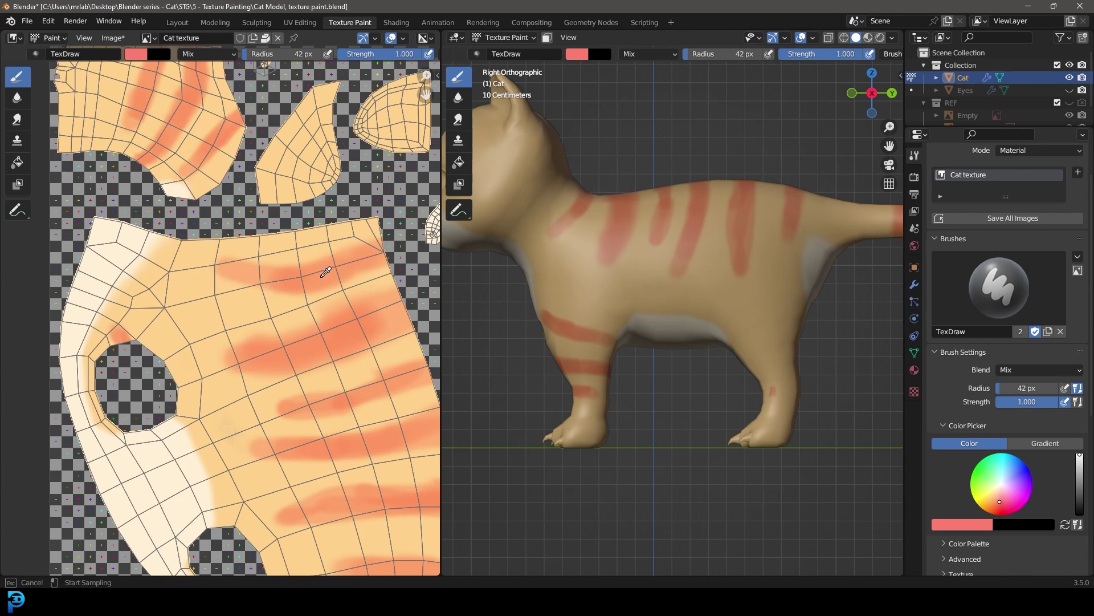
pyautogui.click(309, 348)
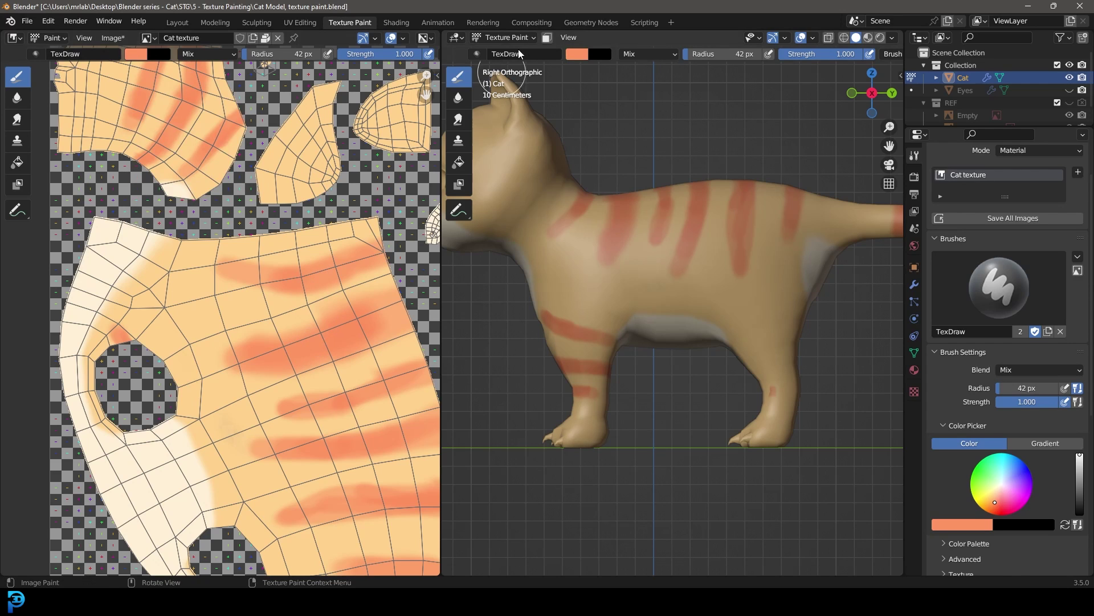
# Paint an orange-red band around the lower hind leg, just above the paw.
pyautogui.scroll(5, 631, 296)
pyautogui.moveTo(631, 295)
pyautogui.mouseDown(button='middle')
pyautogui.moveTo(607, 297)
pyautogui.moveTo(643, 310)
pyautogui.moveTo(634, 296)
pyautogui.mouseUp(button='middle')
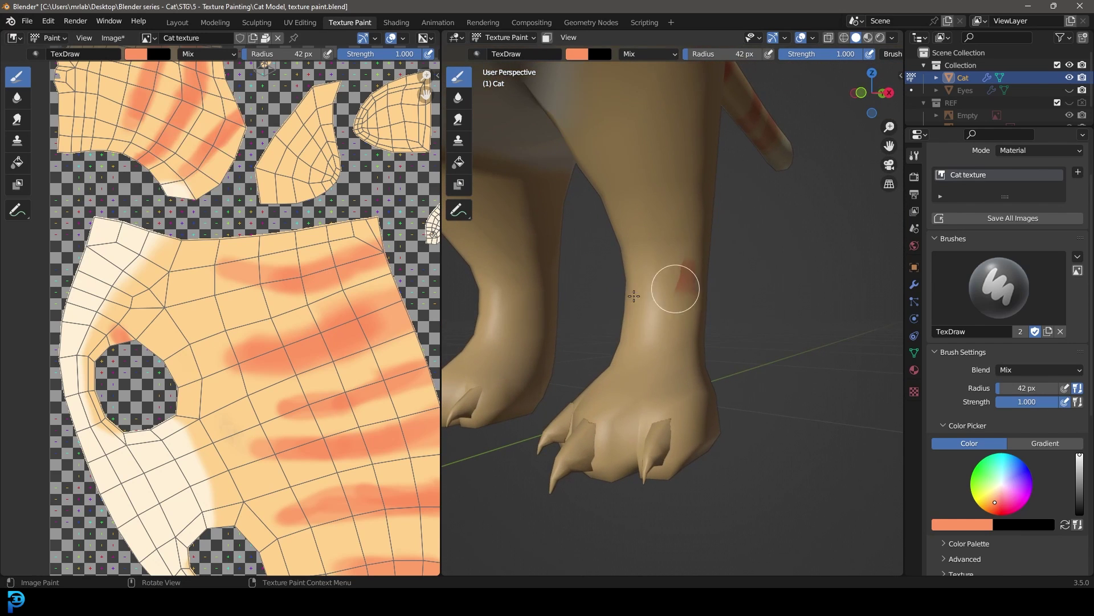
pyautogui.moveTo(743, 283); pyautogui.dragTo(623, 276)
pyautogui.moveTo(623, 276)
pyautogui.mouseDown(button='middle')
pyautogui.moveTo(800, 295)
pyautogui.moveTo(757, 309)
pyautogui.mouseUp(button='middle')
pyautogui.scroll(5, 800, 296)
pyautogui.scroll(-5, 754, 310)
pyautogui.moveTo(757, 309); pyautogui.dragTo(658, 310)
pyautogui.scroll(-4, 775, 308)
# Paint a diagonal orange-red stripe across the outer thigh of the hind leg.
pyautogui.moveTo(775, 309); pyautogui.dragTo(696, 347, button='middle')
pyautogui.scroll(2, 606, 327)
pyautogui.scroll(1, 587, 329)
pyautogui.scroll(3, 701, 349)
pyautogui.scroll(-4, 655, 340)
pyautogui.scroll(3, 661, 342)
pyautogui.moveTo(656, 340); pyautogui.dragTo(716, 383, button='middle')
pyautogui.keyDown('shift'); pyautogui.moveTo(728, 188); pyautogui.dragTo(742, 289, button='middle'); pyautogui.keyUp('shift')
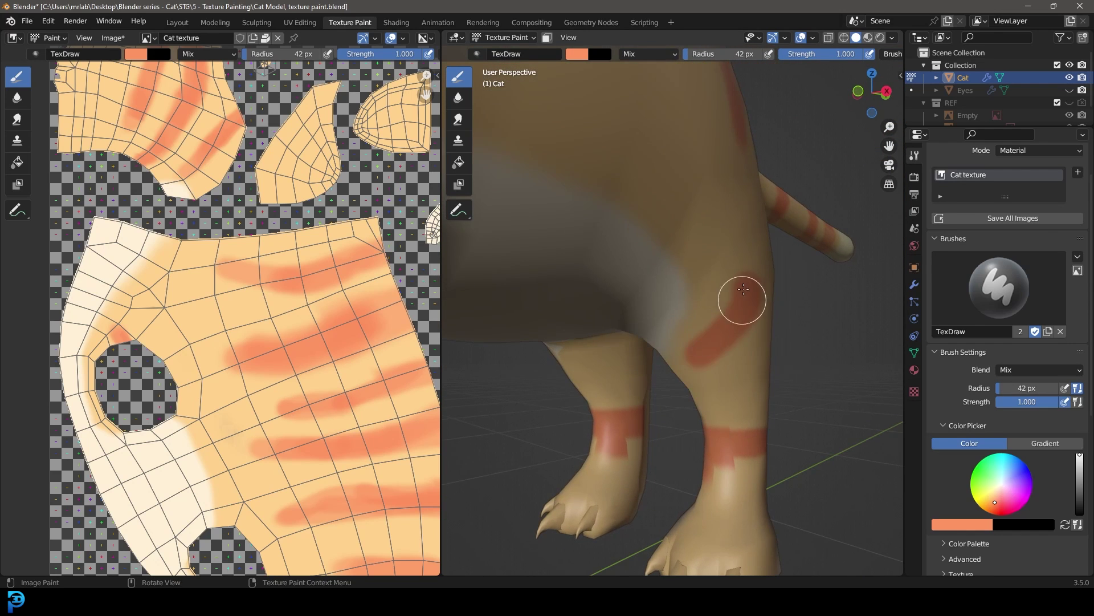
# Continue the orange-red thigh stripe around the inner side of the hind leg.
pyautogui.moveTo(664, 375); pyautogui.dragTo(711, 367, button='middle')
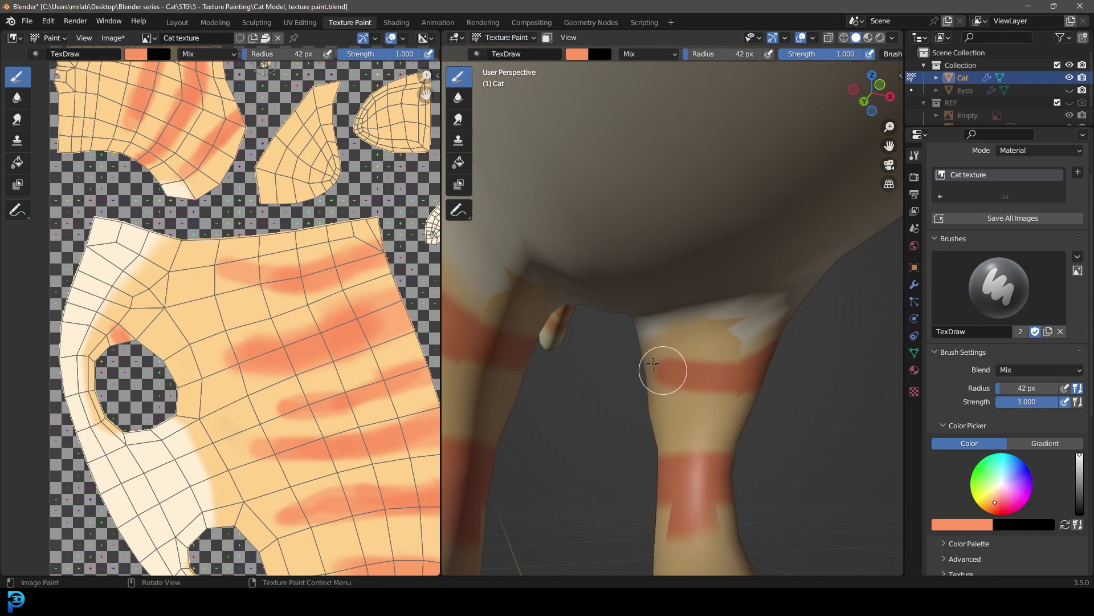
pyautogui.scroll(-3, 727, 361)
pyautogui.moveTo(727, 360); pyautogui.dragTo(700, 350, button='middle')
pyautogui.press('KP_3')
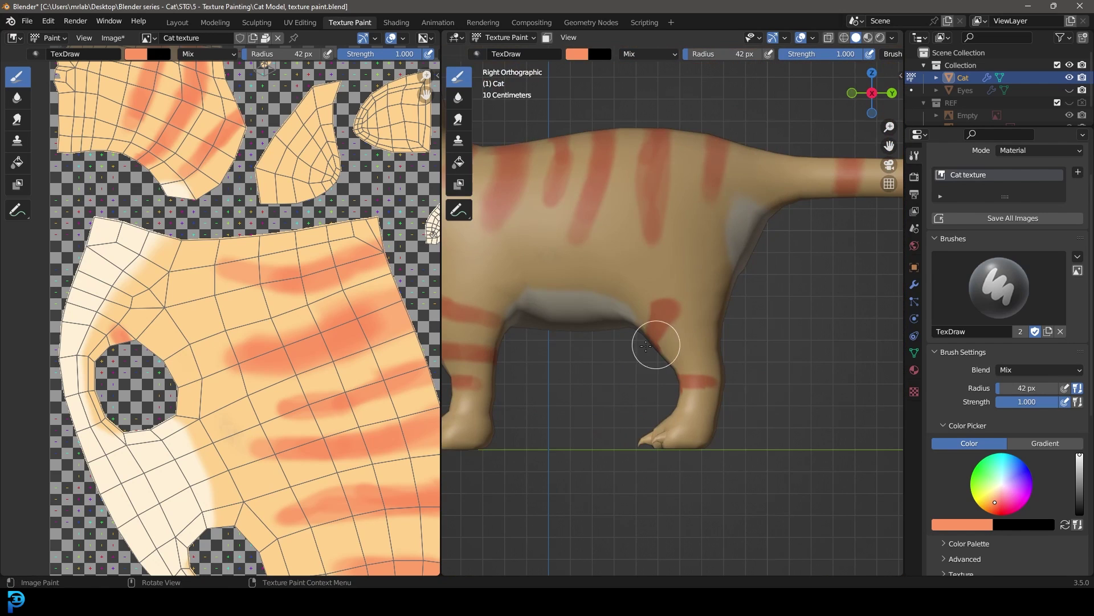
# Add an orange-red band between the thigh stripe and the lower band, wrapping around the hind leg.
pyautogui.scroll(6, 663, 343)
pyautogui.moveTo(647, 396); pyautogui.dragTo(760, 347, button='middle')
pyautogui.scroll(4, 735, 371)
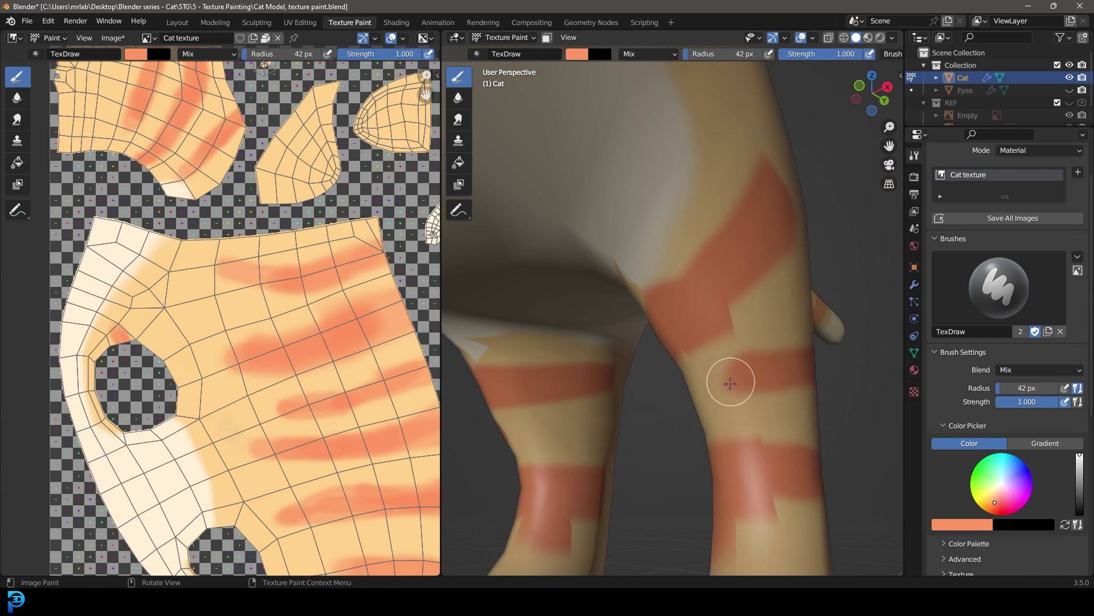
pyautogui.moveTo(711, 377); pyautogui.dragTo(745, 386, button='middle')
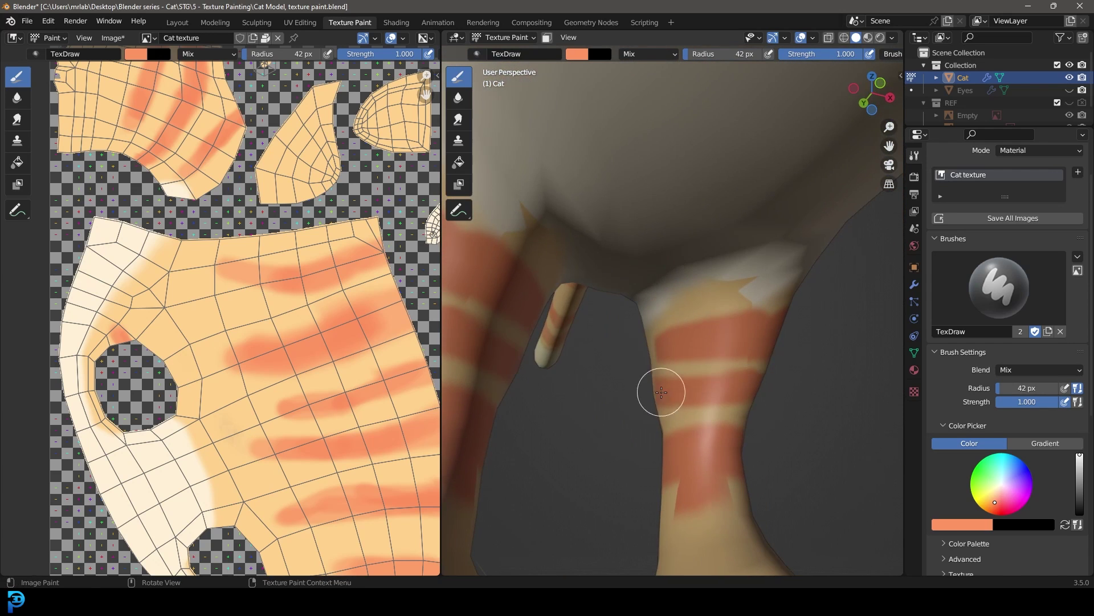
pyautogui.moveTo(665, 386); pyautogui.dragTo(714, 397, button='middle')
# Widen the diagonal orange-red stripe on the outer hind thigh.
pyautogui.scroll(-12, 715, 397)
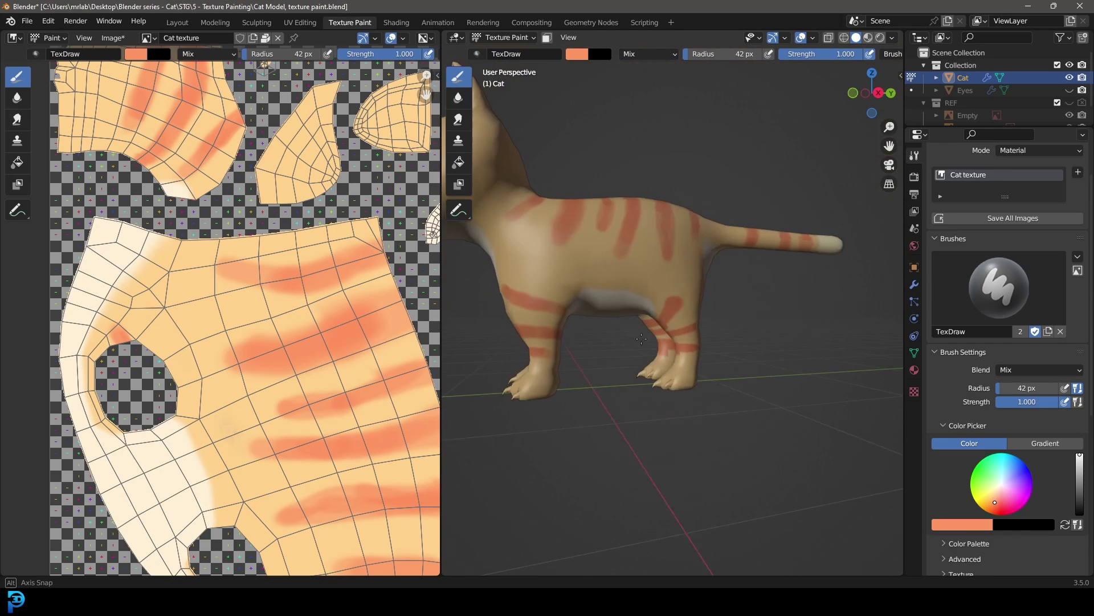
pyautogui.scroll(-5, 660, 305)
pyautogui.moveTo(661, 313); pyautogui.dragTo(663, 325, button='middle')
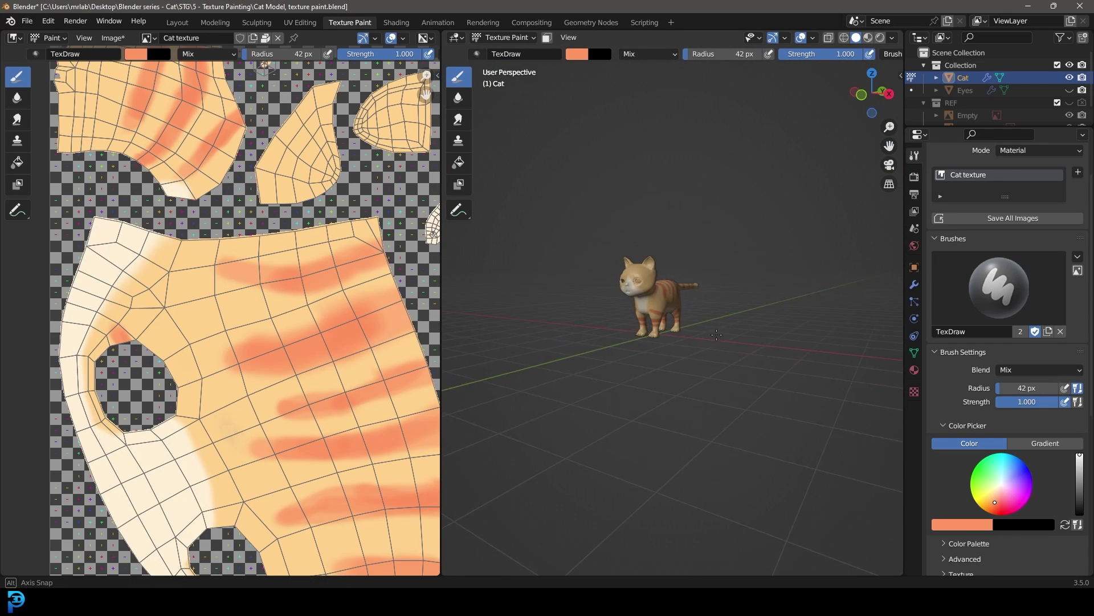
pyautogui.scroll(12, 710, 313)
pyautogui.moveTo(719, 329); pyautogui.dragTo(668, 345, button='middle')
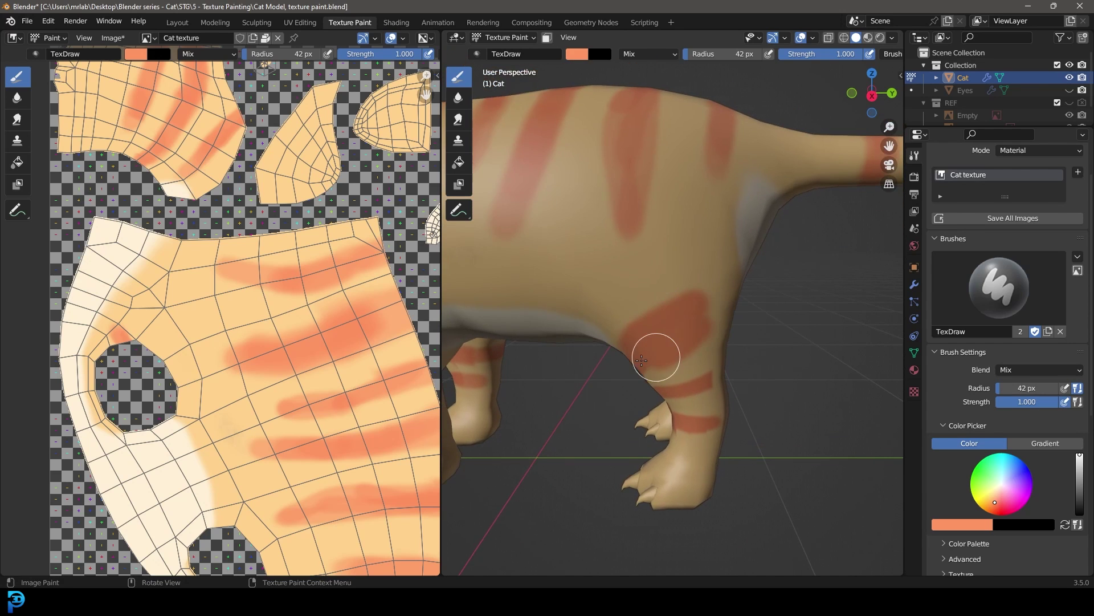
# Lower the brush strength to 0.380 and paint soft orange-red stripes above the eyes and on top of the head.
pyautogui.scroll(-7, 641, 359)
pyautogui.moveTo(696, 308); pyautogui.dragTo(636, 326, button='middle')
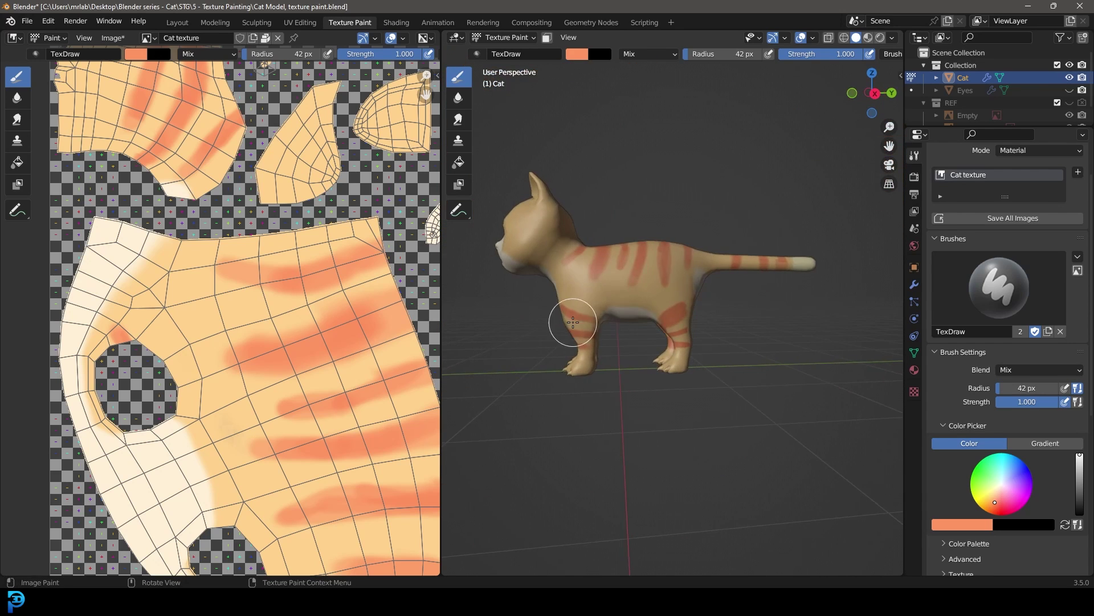
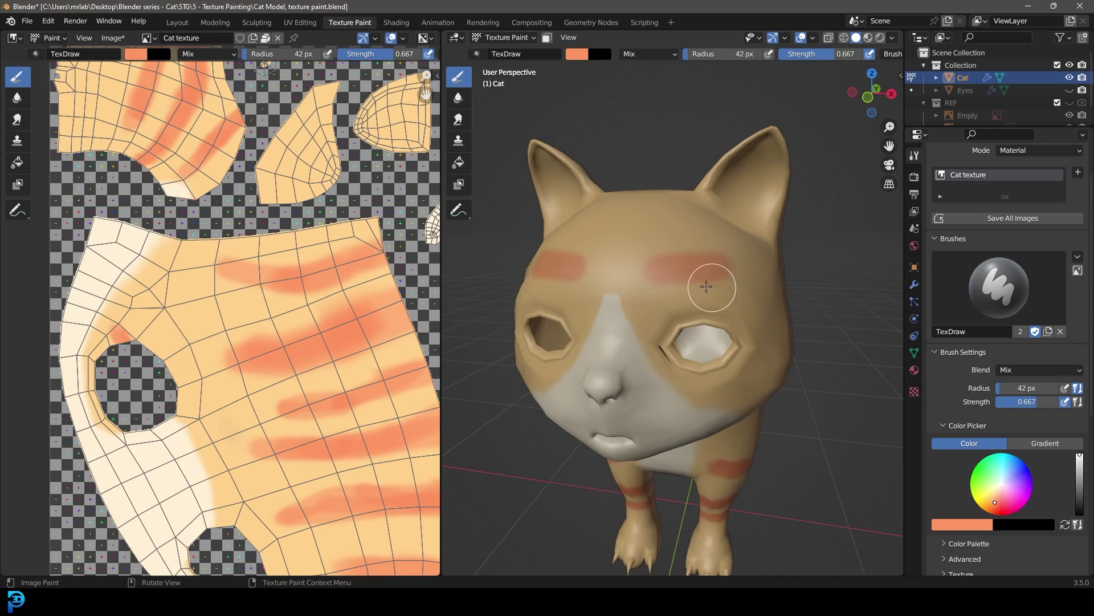
pyautogui.scroll(4, 615, 276)
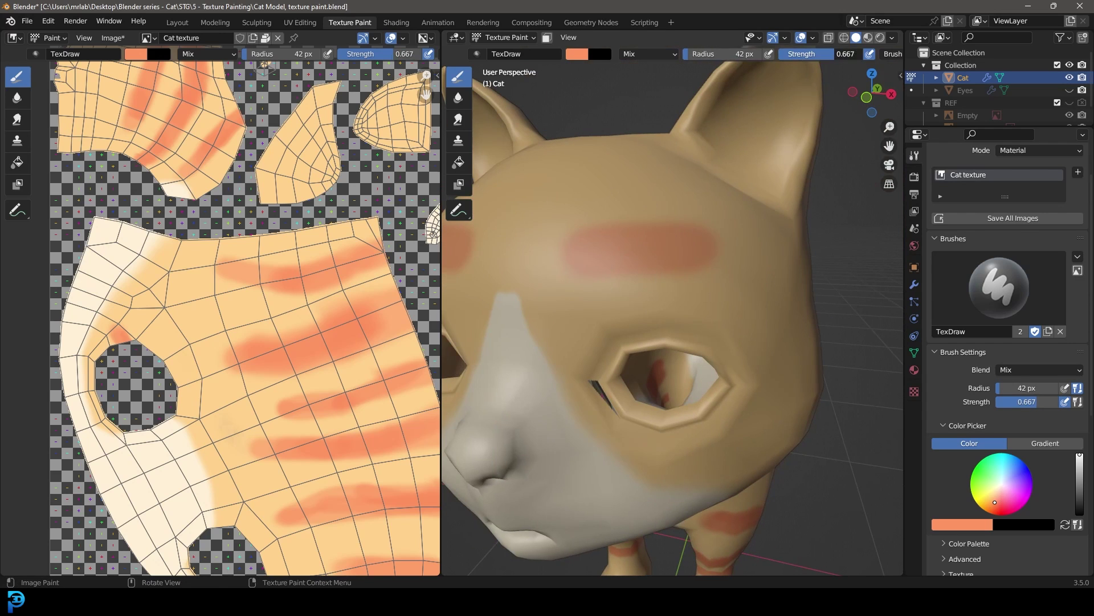
pyautogui.moveTo(810, 59); pyautogui.dragTo(801, 59)
pyautogui.scroll(-5, 698, 292)
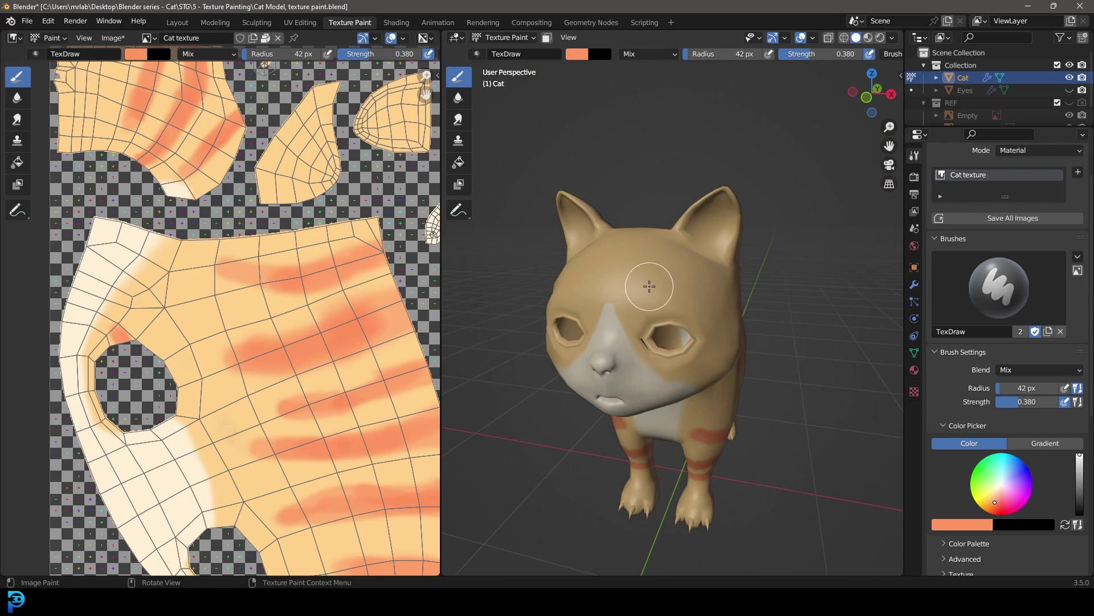
pyautogui.scroll(2, 649, 286)
pyautogui.scroll(-3, 753, 328)
pyautogui.moveTo(733, 334); pyautogui.dragTo(628, 325, button='middle')
pyautogui.scroll(3, 621, 322)
pyautogui.scroll(4, 689, 360)
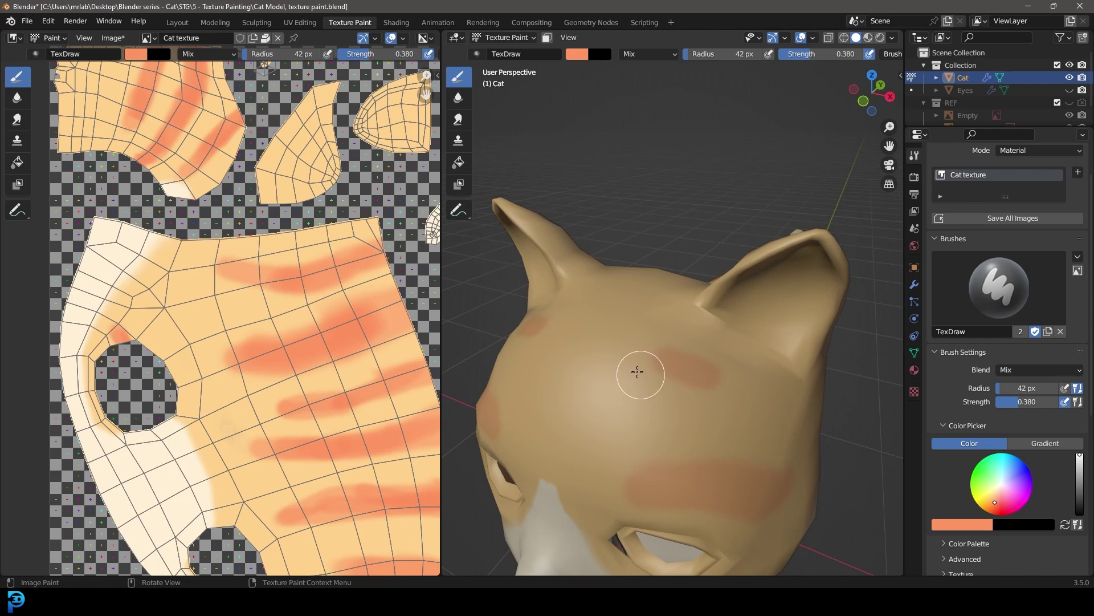
# Add another orange-red forehead stripe between the existing ones and lengthen the stripes towards the side of the head.
pyautogui.scroll(-4, 808, 421)
pyautogui.scroll(3, 651, 395)
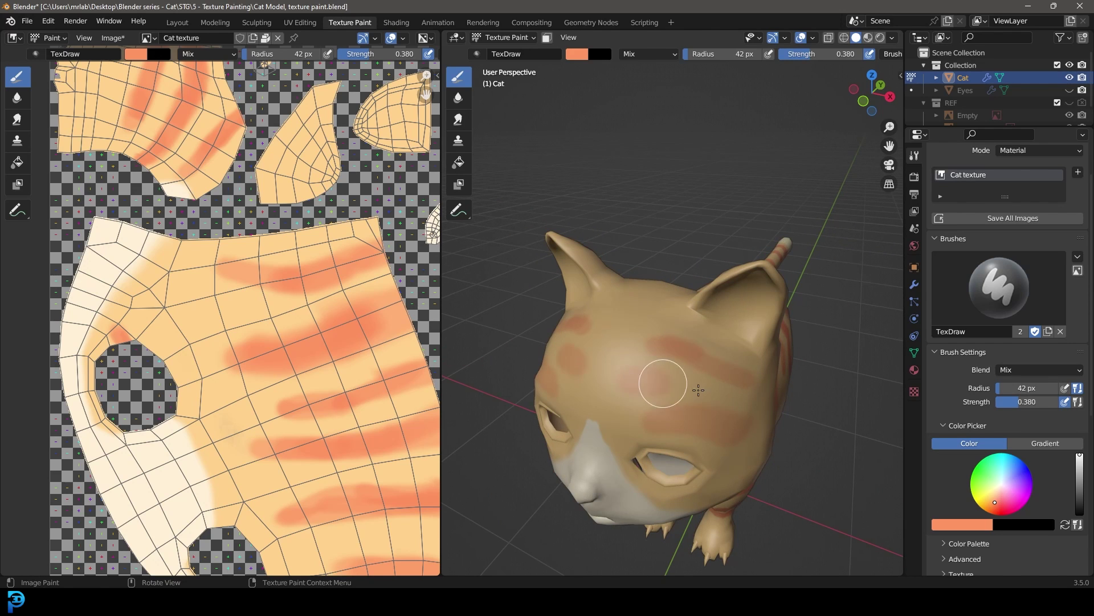
pyautogui.scroll(-4, 759, 386)
pyautogui.moveTo(759, 386); pyautogui.dragTo(687, 346, button='middle')
pyautogui.scroll(4, 686, 346)
pyautogui.scroll(3, 635, 346)
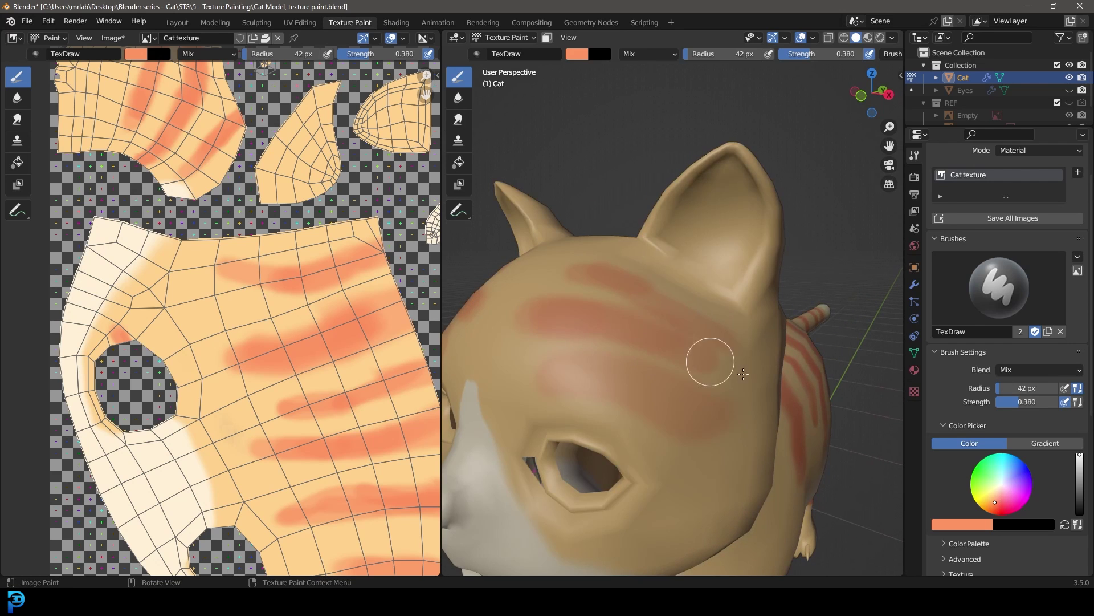
# Paint soft orange-red over the back of the head between the ears, down to the neck.
pyautogui.scroll(-4, 752, 363)
pyautogui.moveTo(713, 393); pyautogui.dragTo(661, 377, button='middle')
pyautogui.scroll(5, 661, 377)
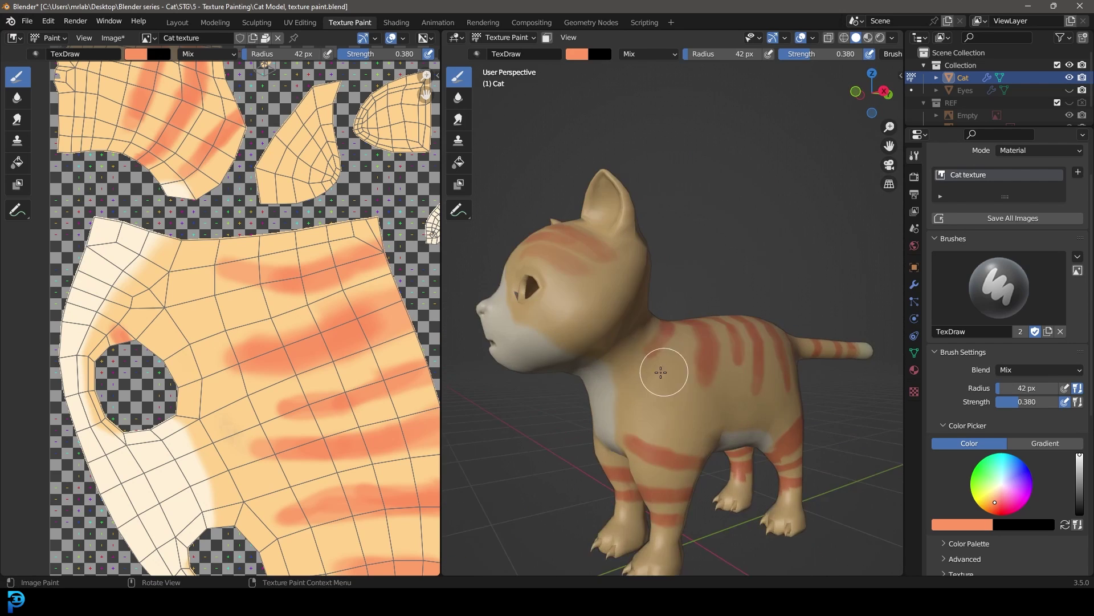
pyautogui.moveTo(639, 473); pyautogui.dragTo(588, 281, button='middle')
pyautogui.scroll(-4, 675, 475)
pyautogui.scroll(4, 593, 327)
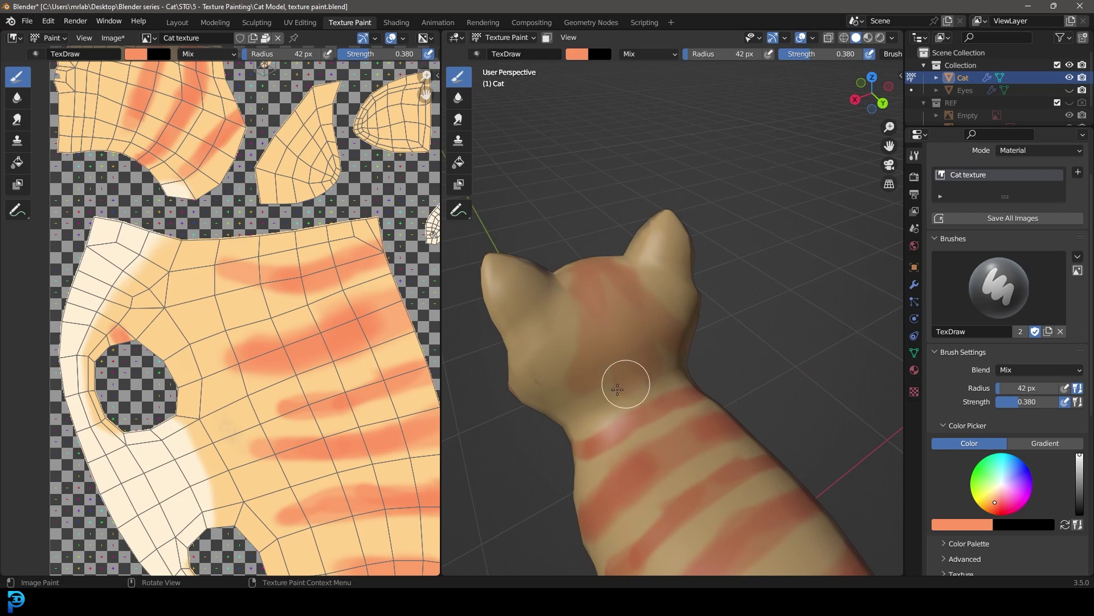
# Set the brush to 57 px radius and 0.240 strength and blend soft orange-red over the forehead and along the back.
pyautogui.moveTo(618, 354); pyautogui.dragTo(723, 301, button='middle')
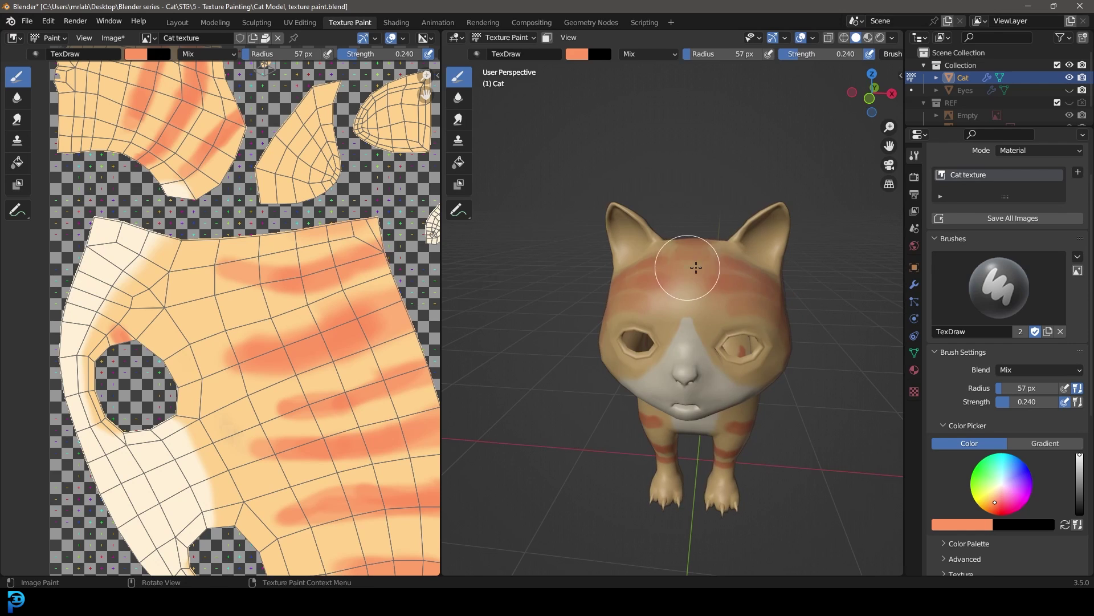
pyautogui.moveTo(710, 248)
pyautogui.mouseDown(button='middle')
pyautogui.moveTo(656, 305)
pyautogui.moveTo(619, 314)
pyautogui.mouseUp(button='middle')
pyautogui.scroll(-2, 687, 298)
pyautogui.scroll(2, 618, 319)
pyautogui.moveTo(735, 393)
pyautogui.mouseDown()
pyautogui.moveTo(758, 337)
pyautogui.moveTo(747, 348)
pyautogui.mouseUp()
pyautogui.moveTo(761, 366)
pyautogui.mouseDown(button='middle')
pyautogui.moveTo(733, 337)
pyautogui.moveTo(769, 342)
pyautogui.moveTo(742, 368)
pyautogui.moveTo(692, 337)
pyautogui.moveTo(636, 365)
pyautogui.moveTo(554, 311)
pyautogui.moveTo(444, 309)
pyautogui.moveTo(772, 308)
pyautogui.mouseUp(button='middle')
pyautogui.scroll(4, 772, 308)
# Brush soft orange-red shading over the shoulder above the top stripe of the front leg.
pyautogui.moveTo(684, 427)
pyautogui.mouseDown(button='middle')
pyautogui.moveTo(665, 402)
pyautogui.moveTo(668, 419)
pyautogui.mouseUp(button='middle')
pyautogui.scroll(3, 675, 427)
pyautogui.moveTo(691, 442)
pyautogui.mouseDown()
pyautogui.moveTo(630, 429)
pyautogui.moveTo(655, 395)
pyautogui.mouseUp()
pyautogui.scroll(-4, 723, 455)
pyautogui.scroll(1, 706, 439)
pyautogui.moveTo(674, 429); pyautogui.dragTo(708, 431, button='middle')
pyautogui.scroll(1, 709, 433)
pyautogui.moveTo(675, 424); pyautogui.dragTo(677, 399)
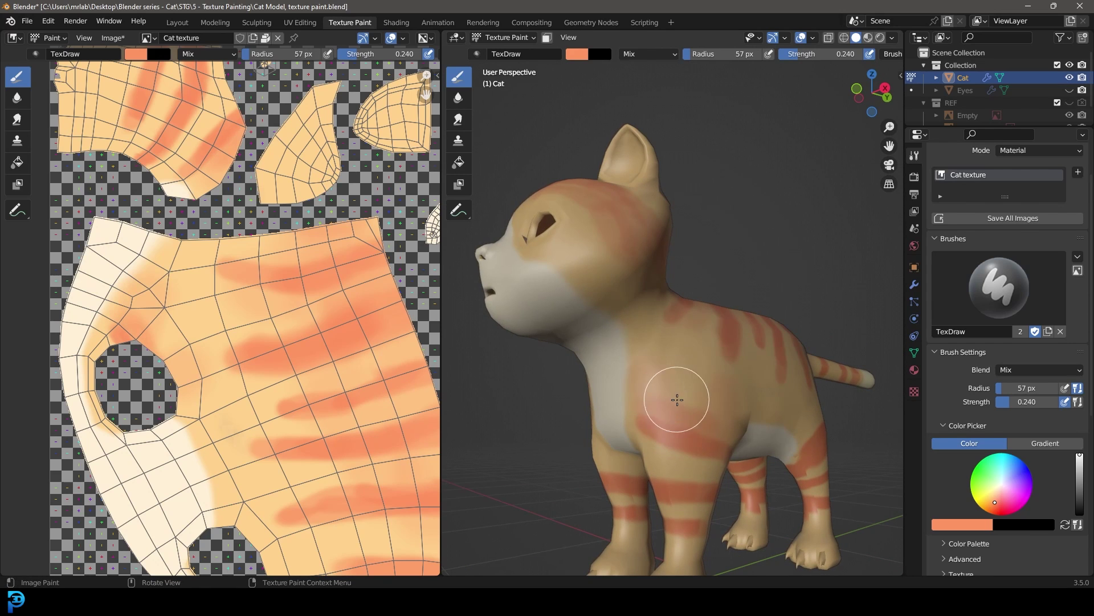
# Brush soft orange-red shading around the wide stripe on the hind thigh.
pyautogui.moveTo(673, 428); pyautogui.dragTo(776, 397, button='middle')
pyautogui.scroll(3, 789, 411)
pyautogui.scroll(2, 776, 397)
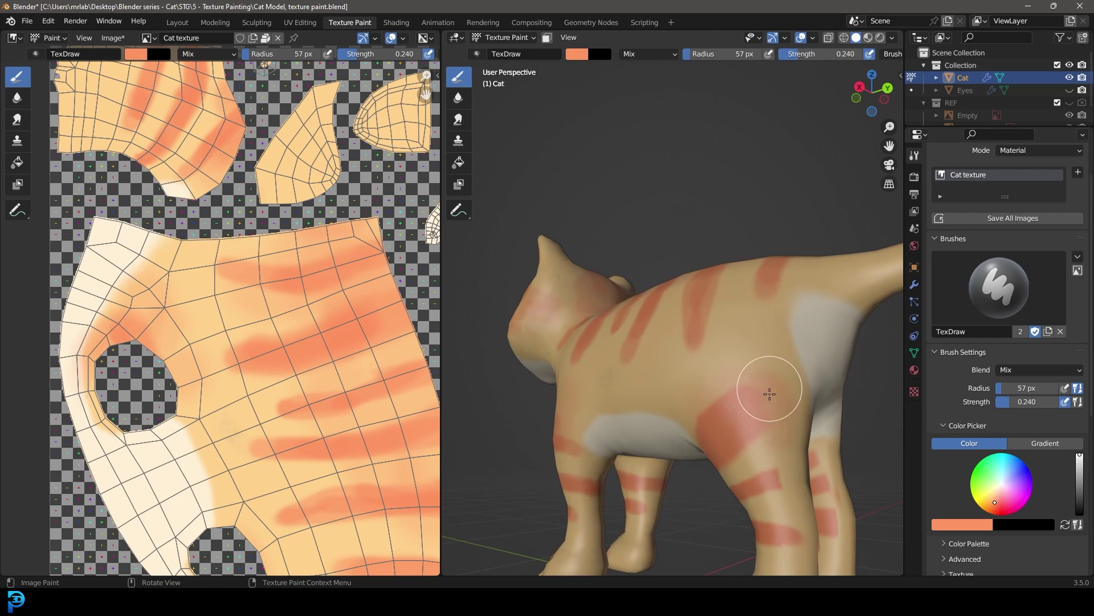
pyautogui.scroll(-3, 787, 399)
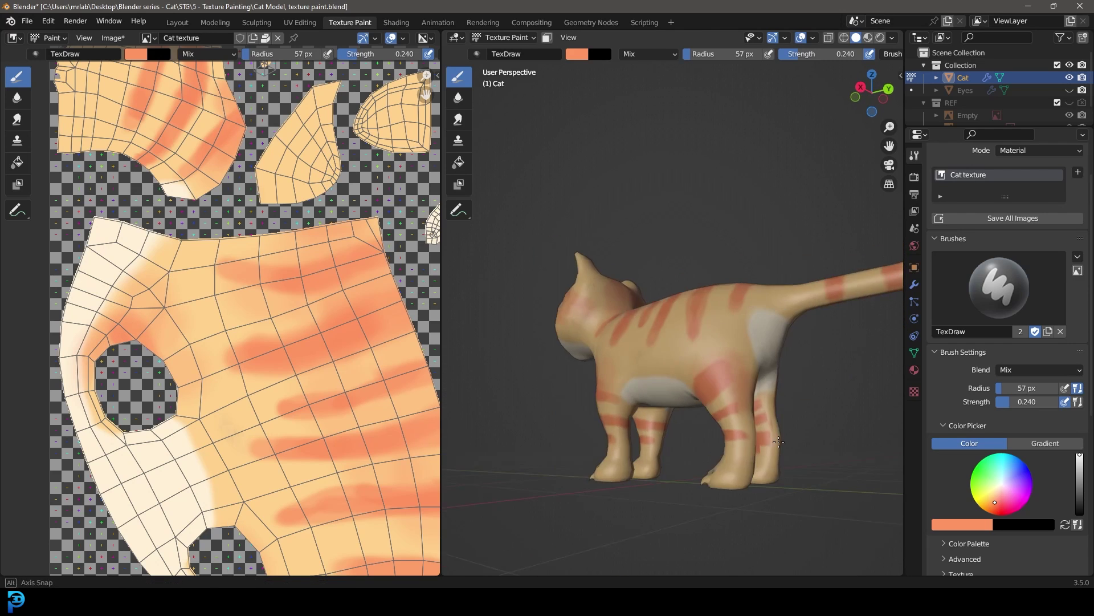
# Save the painted stripe changes to the cat texture image.
pyautogui.moveTo(722, 361); pyautogui.dragTo(767, 361, button='middle')
pyautogui.scroll(3, 765, 406)
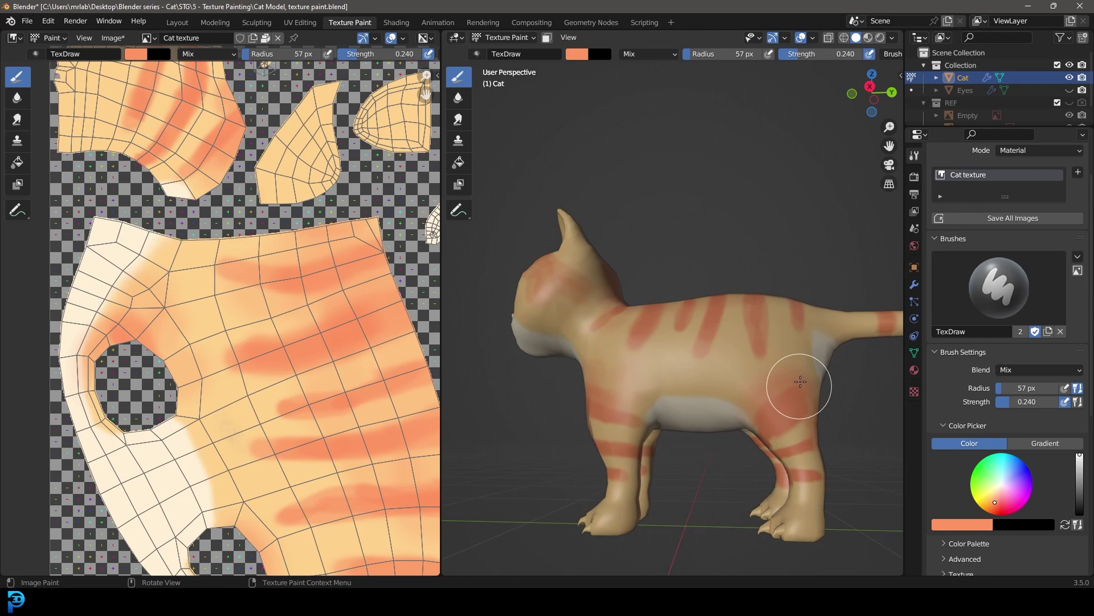
pyautogui.scroll(-3, 775, 337)
pyautogui.moveTo(775, 337); pyautogui.dragTo(782, 427, button='middle')
pyautogui.scroll(4, 701, 379)
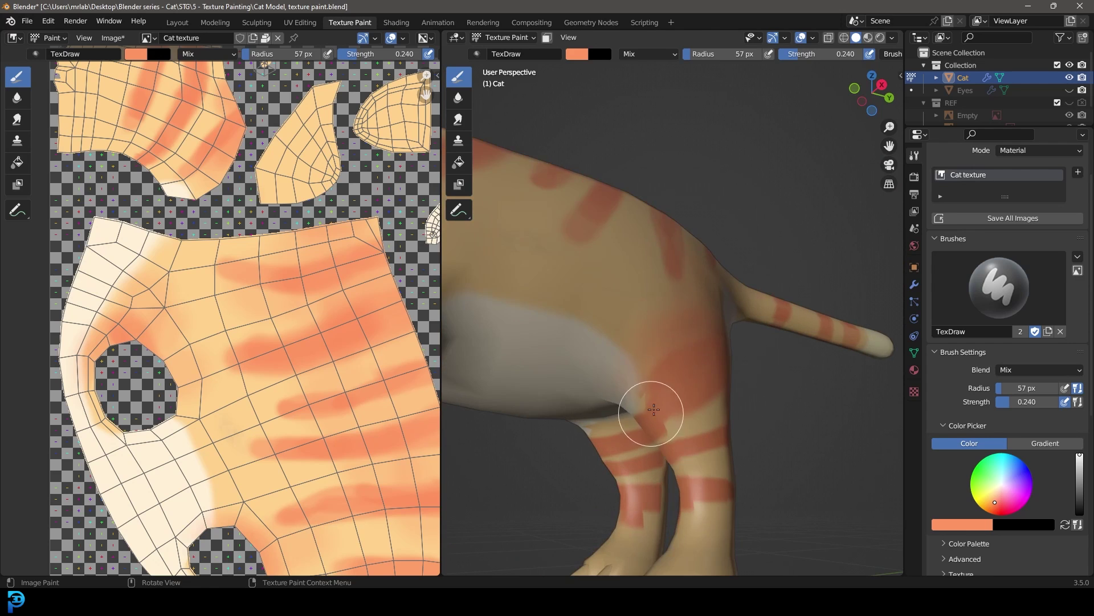
pyautogui.scroll(-4, 639, 408)
pyautogui.moveTo(678, 386); pyautogui.dragTo(575, 230, button='middle')
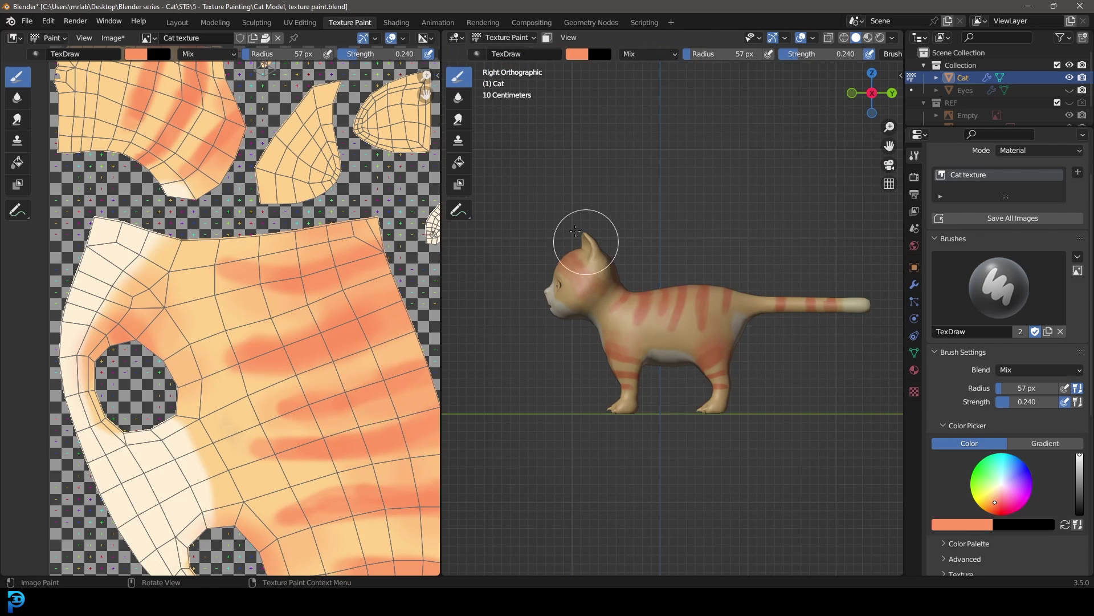
pyautogui.click(112, 37)
pyautogui.click(120, 137)
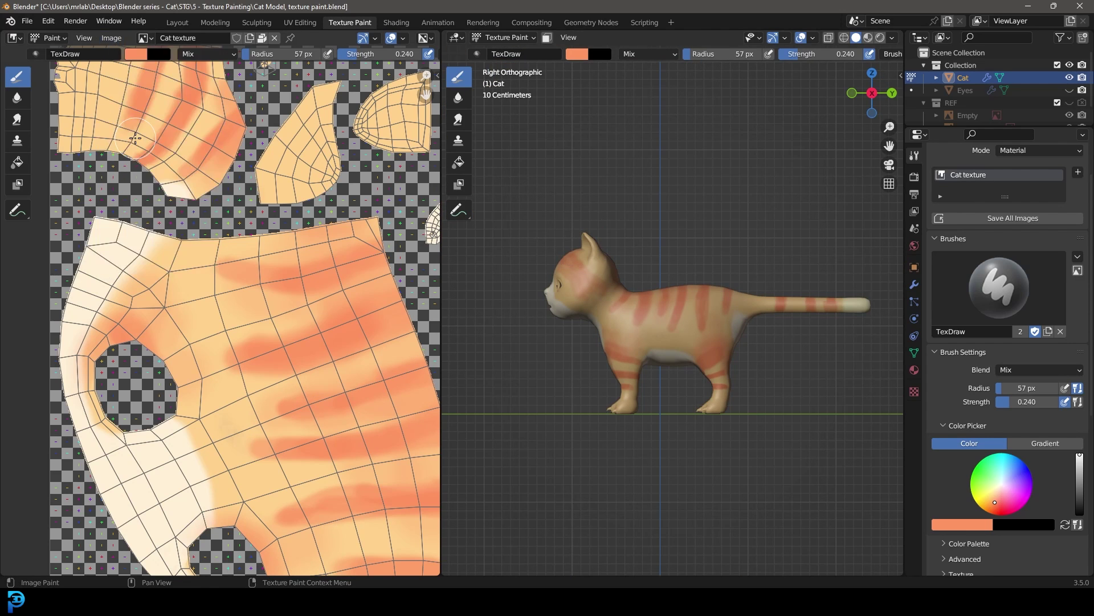
# Set the brush to pink (hue 0.986, saturation 0.529), 20 px radius and 0.680 strength, and dab it on the nose tip.
pyautogui.click(1003, 501)
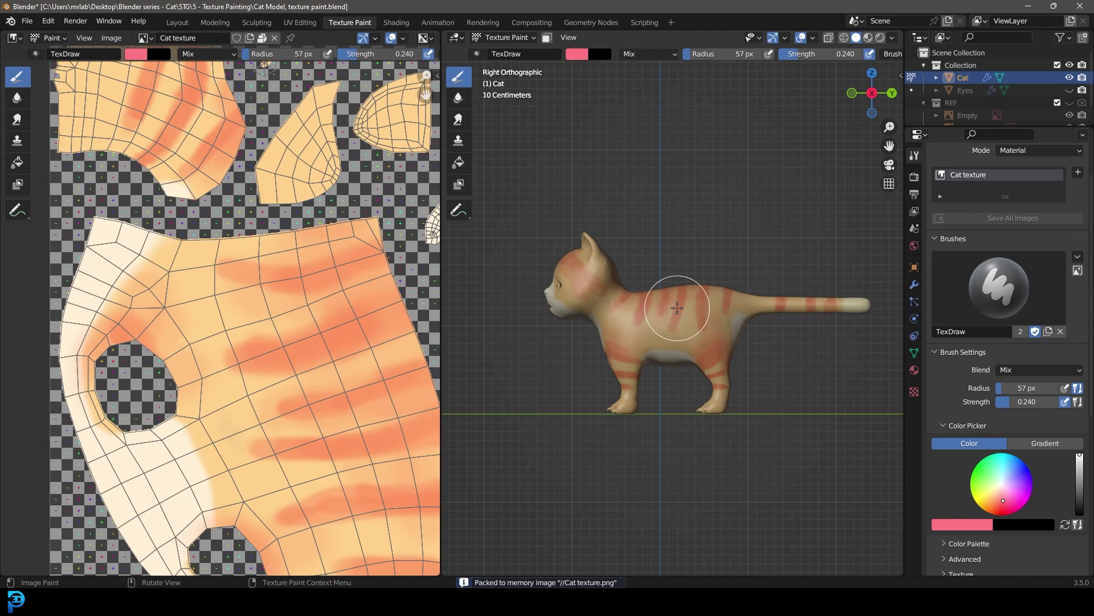
pyautogui.press('KP_1')
pyautogui.scroll(4, 690, 314)
pyautogui.press('f')
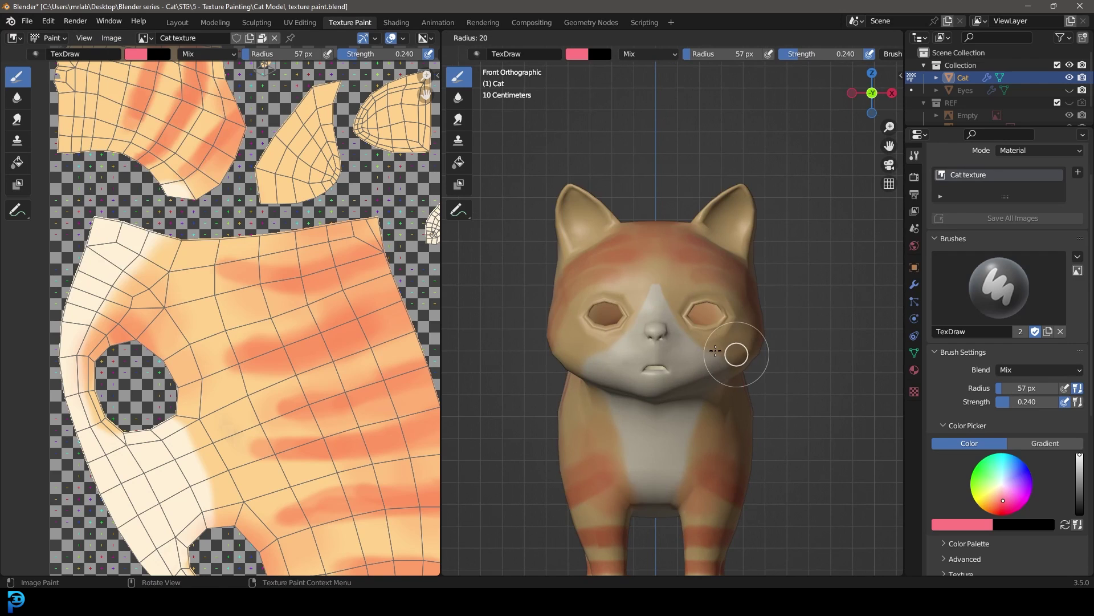
pyautogui.click(714, 350)
pyautogui.scroll(7, 656, 336)
pyautogui.moveTo(645, 356); pyautogui.dragTo(637, 338)
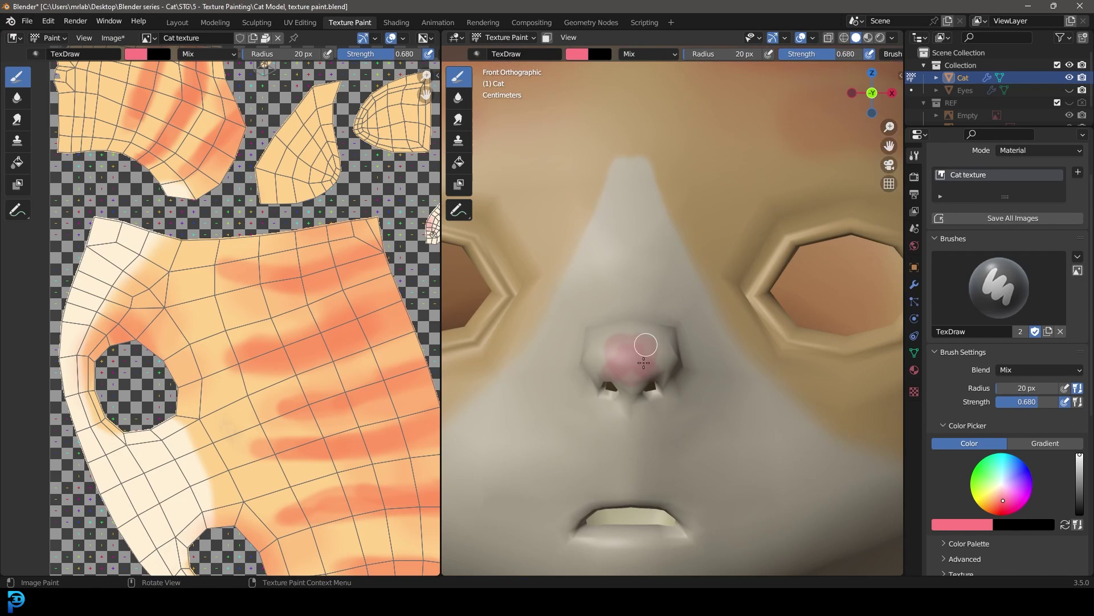
# Enlarge the brush to 40 px radius and cover the front of the nose down past the nostrils in pink.
pyautogui.press('f')
pyautogui.click(640, 349)
pyautogui.moveTo(640, 347); pyautogui.dragTo(613, 371)
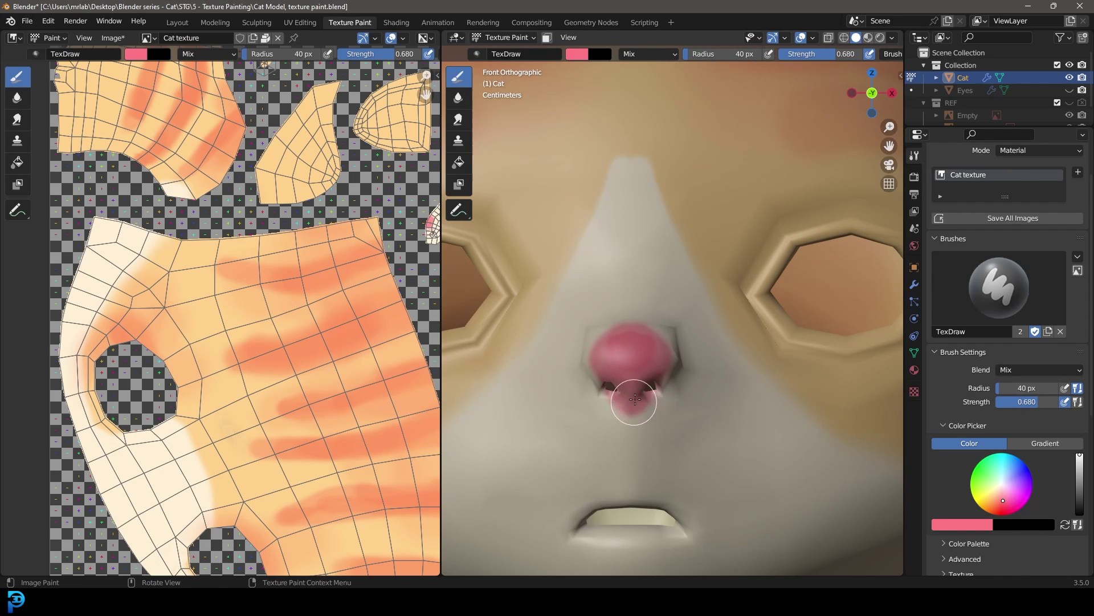
# Fill the remaining side, upper edge and nostril rim of the nose with pink.
pyautogui.moveTo(665, 346)
pyautogui.mouseDown(button='middle')
pyautogui.moveTo(618, 374)
pyautogui.moveTo(658, 340)
pyautogui.mouseUp(button='middle')
pyautogui.scroll(-6, 588, 402)
pyautogui.scroll(4, 657, 345)
pyautogui.moveTo(598, 363); pyautogui.dragTo(630, 359, button='middle')
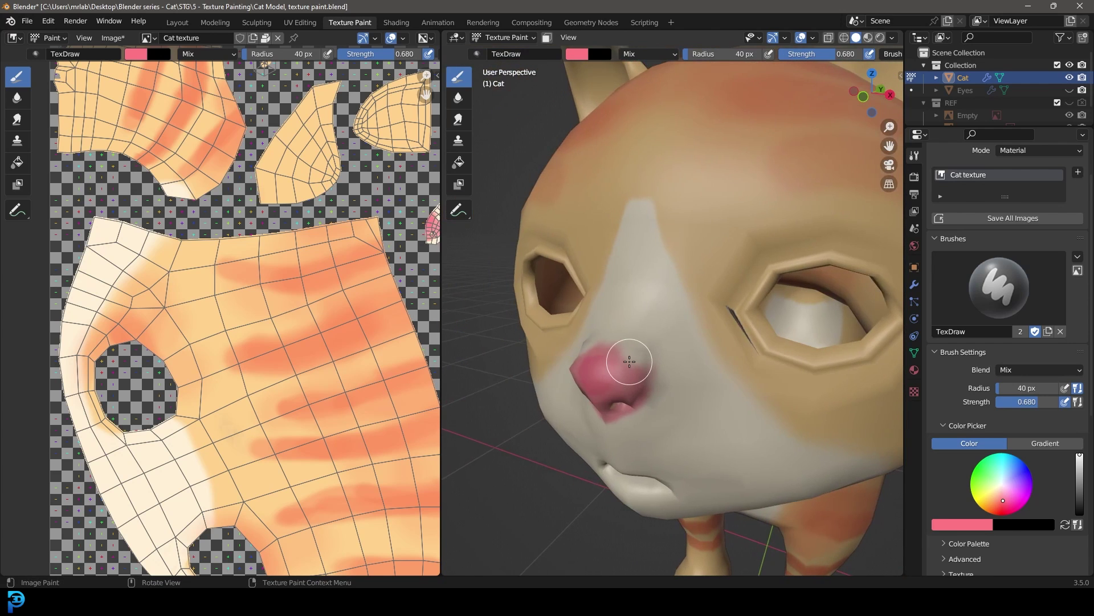
pyautogui.press('KP_5')
pyautogui.scroll(5, 633, 365)
pyautogui.scroll(4, 643, 358)
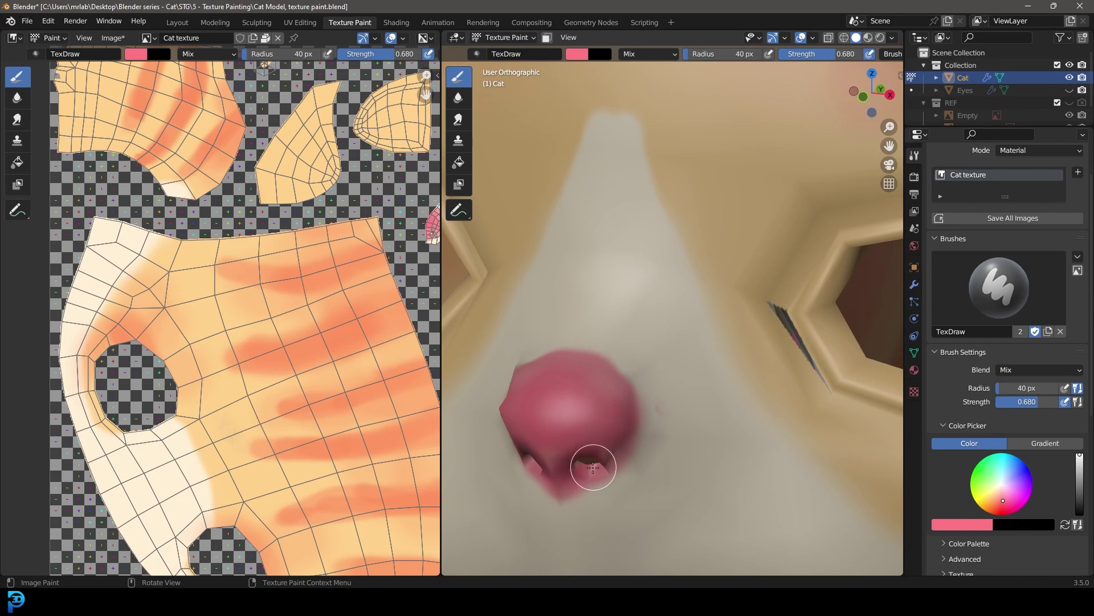
pyautogui.moveTo(578, 468); pyautogui.dragTo(627, 449)
pyautogui.moveTo(622, 380); pyautogui.dragTo(555, 363)
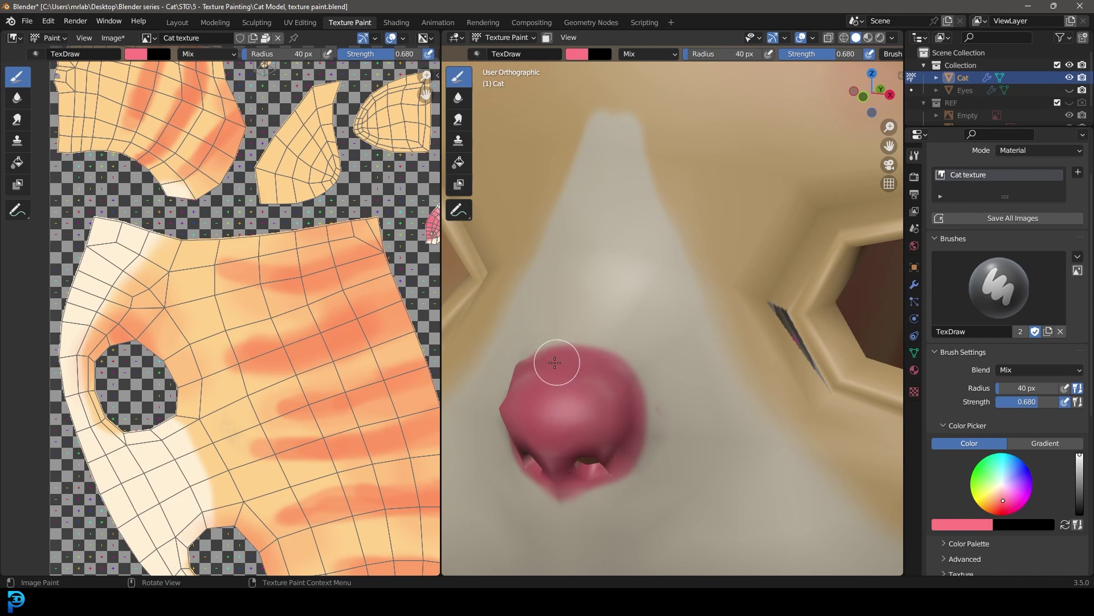
# Set the brush radius to 73 px and paint the inside of the ears pink.
pyautogui.scroll(-6, 590, 404)
pyautogui.scroll(-2, 645, 440)
pyautogui.moveTo(646, 440)
pyautogui.mouseDown(button='middle')
pyautogui.moveTo(751, 391)
pyautogui.moveTo(633, 455)
pyautogui.mouseUp(button='middle')
pyautogui.press('KP_1')
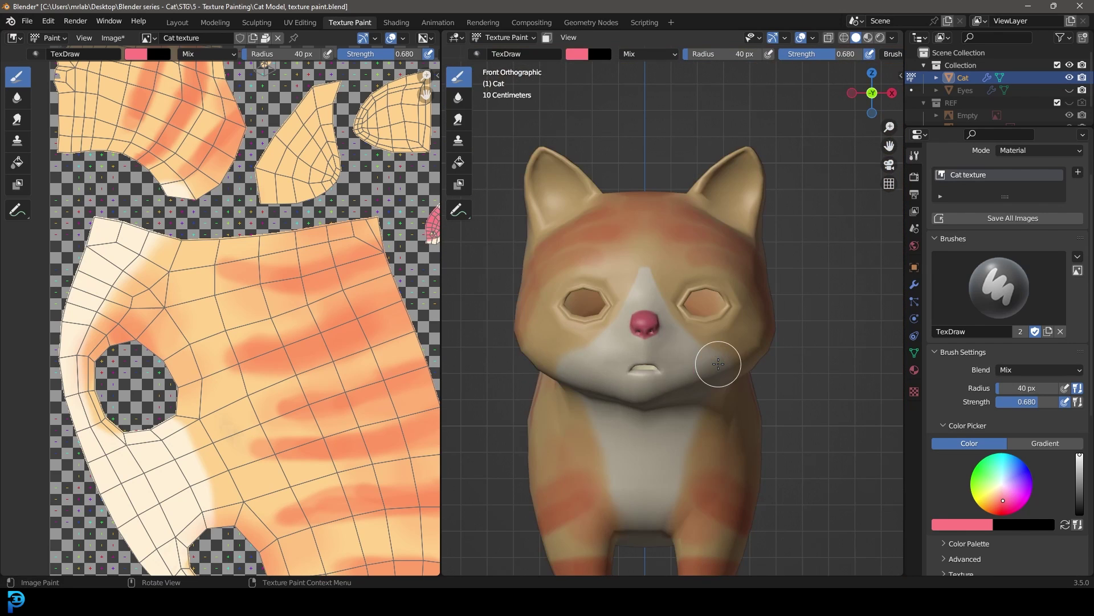
pyautogui.scroll(2, 736, 363)
pyautogui.keyDown('shift'); pyautogui.moveTo(736, 363); pyautogui.dragTo(638, 439, button='middle'); pyautogui.keyUp('shift')
pyautogui.scroll(3, 633, 291)
pyautogui.keyDown('shift'); pyautogui.moveTo(627, 284); pyautogui.dragTo(676, 337, button='middle'); pyautogui.keyUp('shift')
pyautogui.scroll(2, 675, 336)
pyautogui.press('f')
pyautogui.click(693, 369)
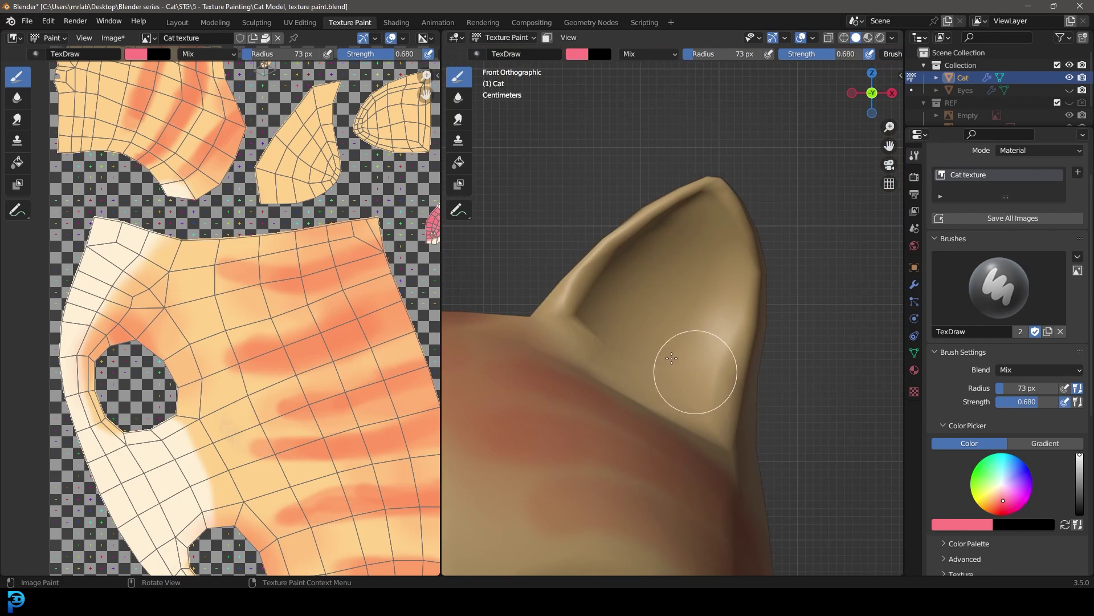
pyautogui.scroll(2, 672, 357)
pyautogui.moveTo(570, 342)
pyautogui.mouseDown()
pyautogui.moveTo(597, 273)
pyautogui.moveTo(701, 188)
pyautogui.moveTo(717, 206)
pyautogui.moveTo(733, 317)
pyautogui.moveTo(655, 420)
pyautogui.moveTo(641, 303)
pyautogui.moveTo(675, 385)
pyautogui.moveTo(569, 317)
pyautogui.moveTo(589, 275)
pyautogui.mouseUp()
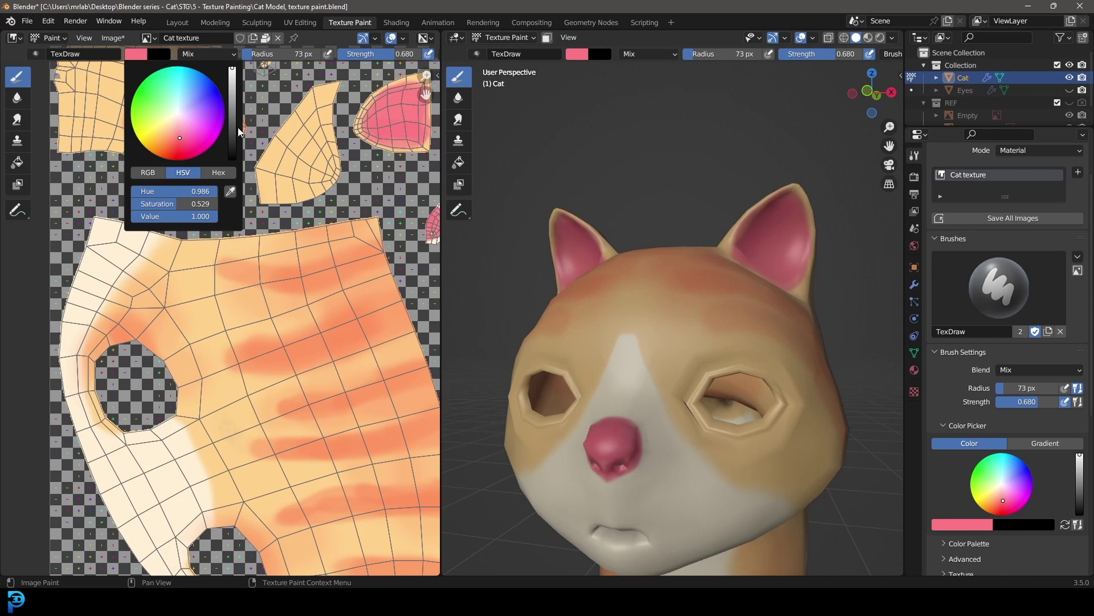
# Sample the tan base color from the texture and paint the upper end of the white blaze into a point between the eyes.
pyautogui.click(233, 193)
pyautogui.click(216, 287)
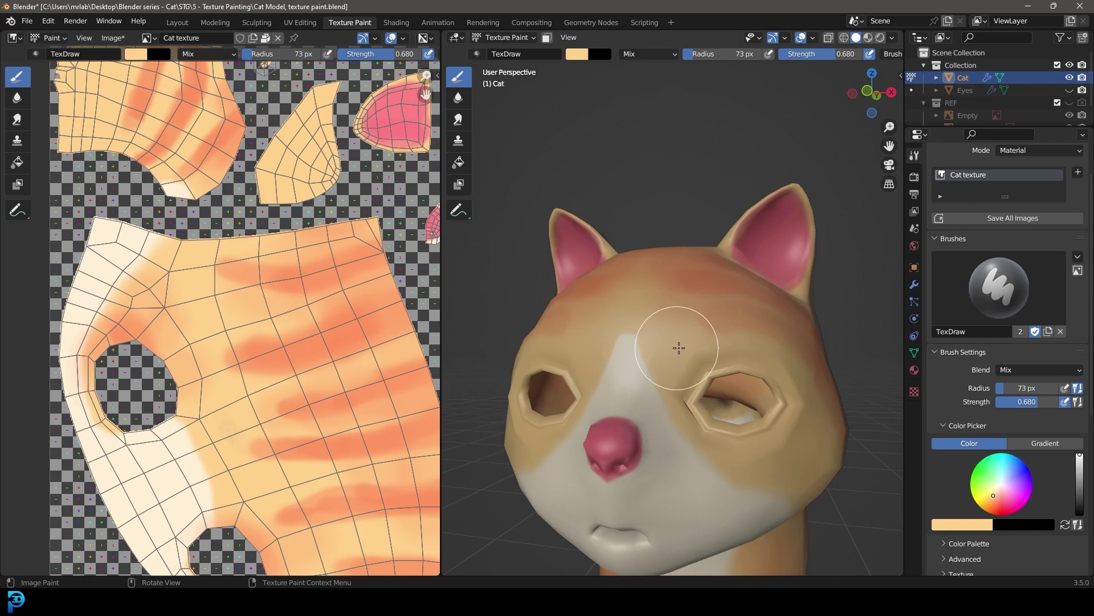
pyautogui.scroll(3, 684, 393)
pyautogui.moveTo(628, 326); pyautogui.dragTo(663, 421)
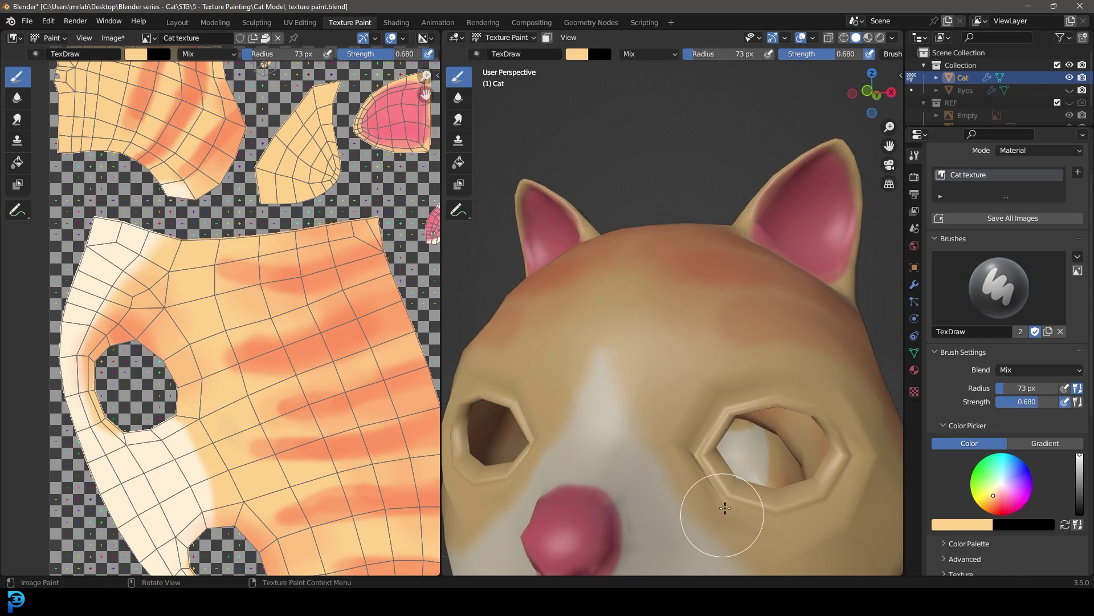
# Examine the painted face, body and paws from the front and side.
pyautogui.scroll(-5, 747, 551)
pyautogui.moveTo(687, 435); pyautogui.dragTo(696, 430, button='middle')
pyautogui.scroll(6, 696, 430)
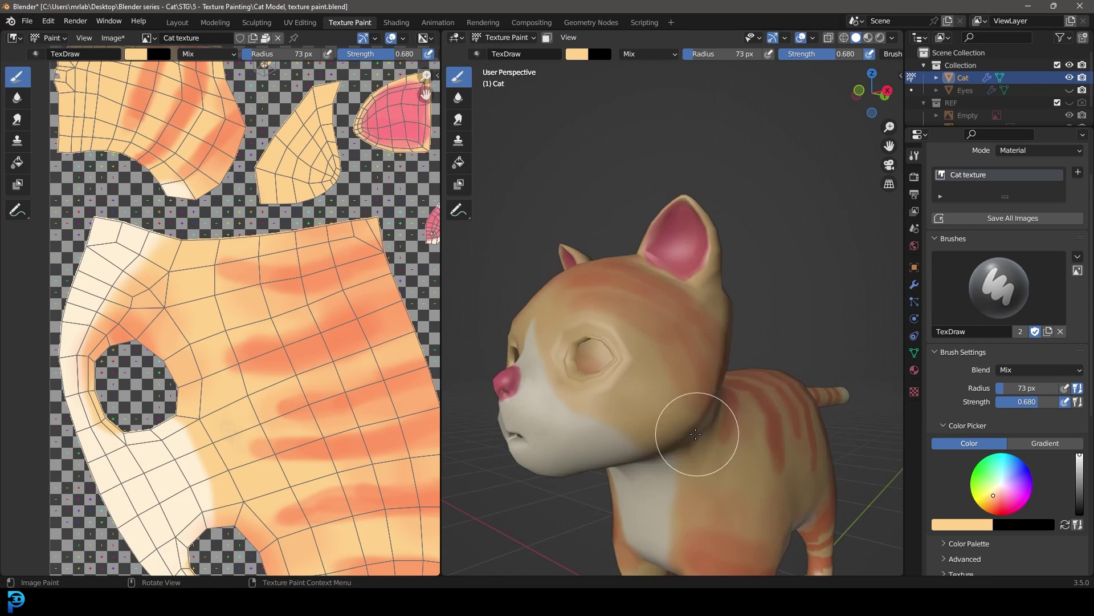
pyautogui.scroll(-6, 701, 422)
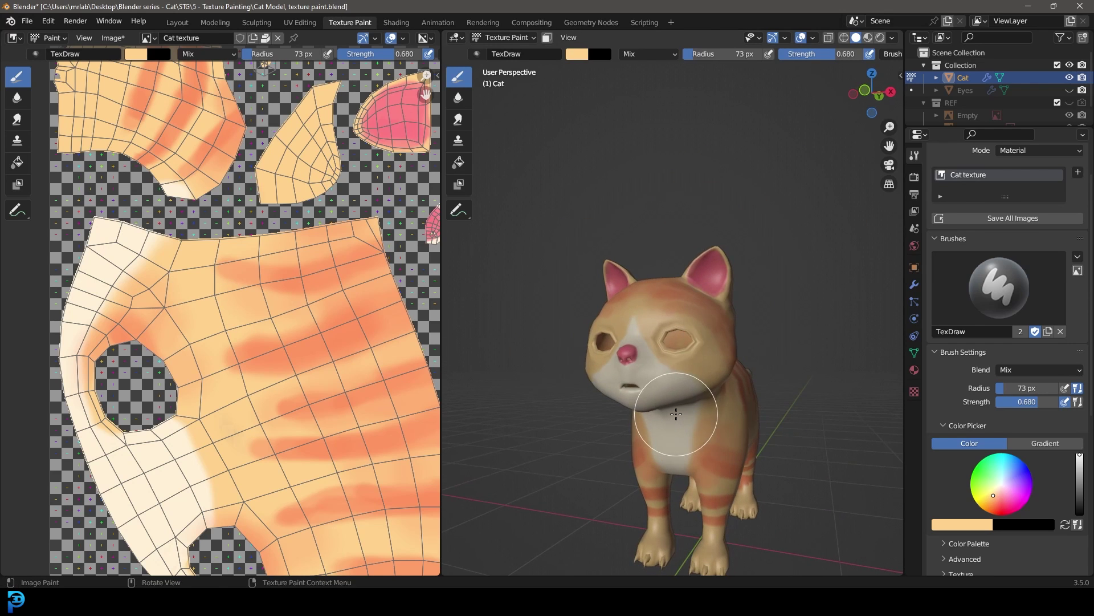
pyautogui.scroll(-4, 676, 415)
pyautogui.moveTo(681, 403); pyautogui.dragTo(661, 416, button='middle')
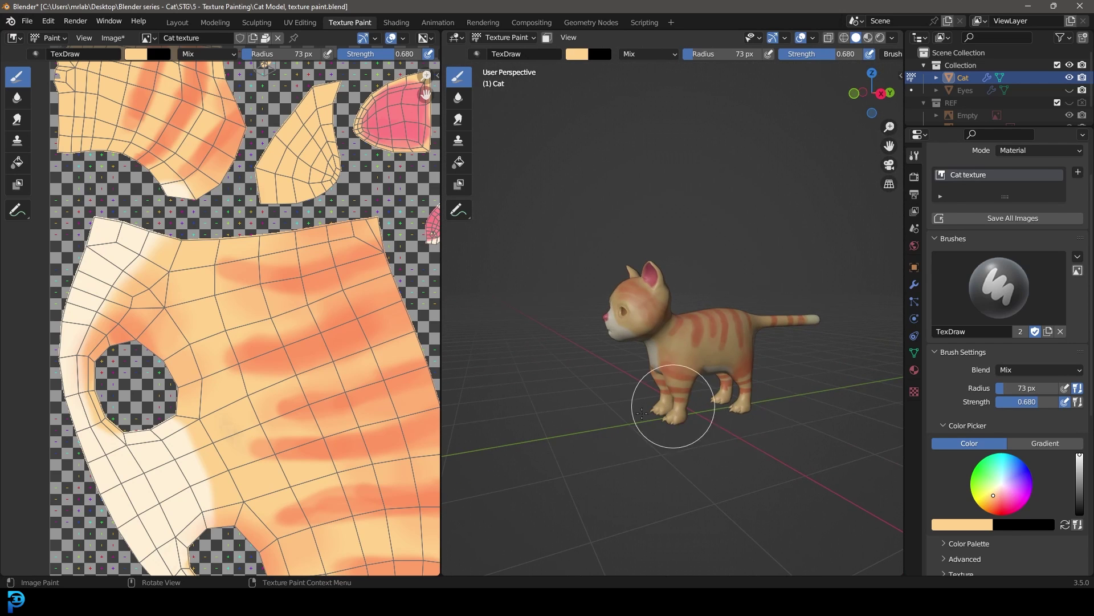
pyautogui.scroll(4, 696, 464)
pyautogui.moveTo(697, 464); pyautogui.dragTo(673, 461, button='middle')
# Set the brush to a pale grey-green at 1.000 strength and paint over the four claw islands near the upper edge of the texture.
pyautogui.moveTo(236, 196); pyautogui.dragTo(231, 376, button='middle')
pyautogui.scroll(4, 300, 210)
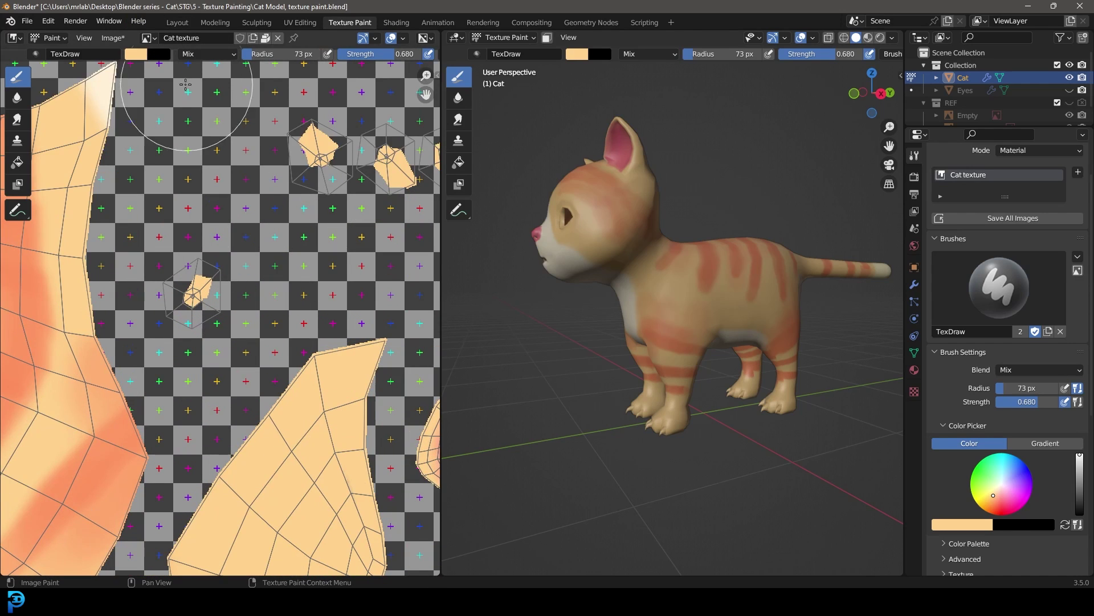
pyautogui.click(136, 55)
pyautogui.moveTo(192, 120); pyautogui.dragTo(176, 115)
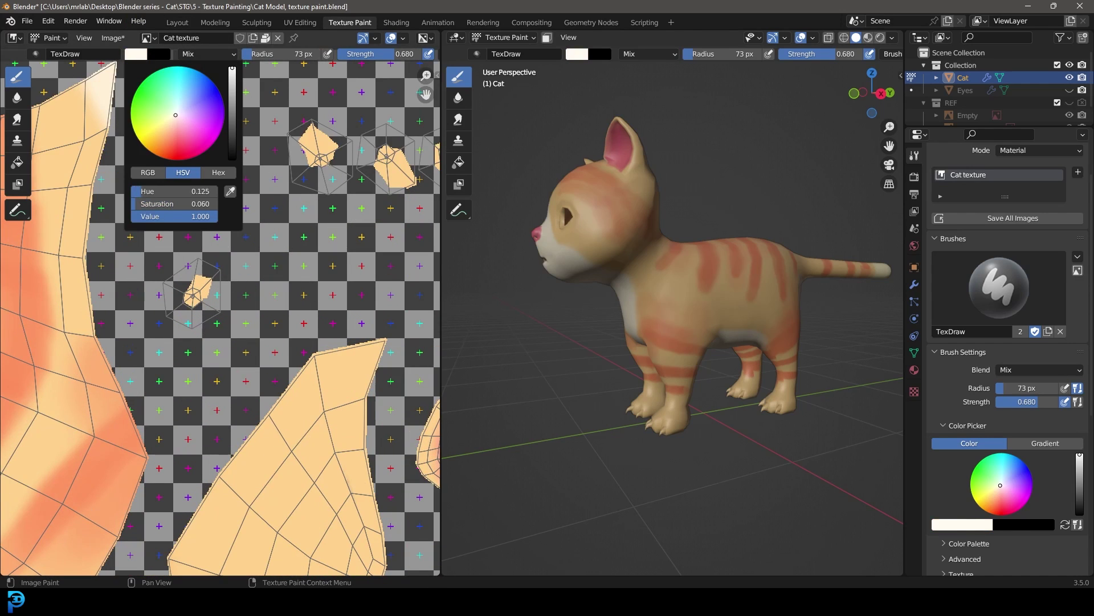
pyautogui.click(231, 81)
pyautogui.moveTo(316, 148); pyautogui.dragTo(257, 178, button='middle')
pyautogui.moveTo(262, 188)
pyautogui.mouseDown()
pyautogui.moveTo(256, 203)
pyautogui.moveTo(258, 185)
pyautogui.mouseUp()
pyautogui.click(257, 186)
pyautogui.moveTo(399, 54); pyautogui.dragTo(427, 54)
pyautogui.moveTo(245, 189)
pyautogui.mouseDown()
pyautogui.moveTo(224, 199)
pyautogui.moveTo(375, 167)
pyautogui.moveTo(383, 190)
pyautogui.moveTo(394, 185)
pyautogui.mouseUp()
pyautogui.moveTo(163, 299); pyautogui.dragTo(145, 317)
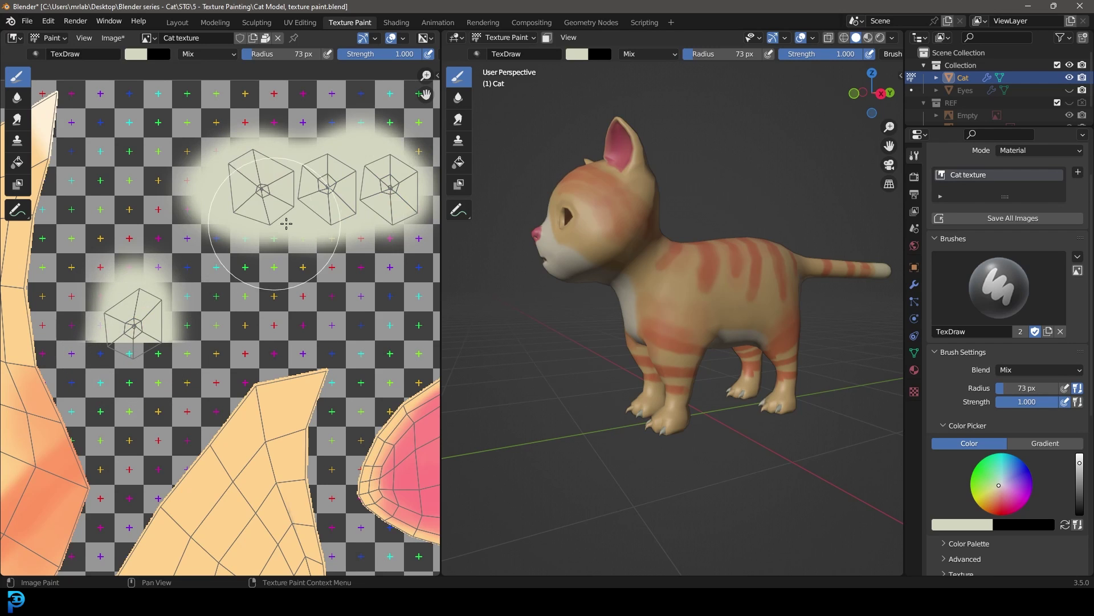
# Paint the two remaining claw islands in the middle of the texture pale grey-green, reducing the brush radius to 46 px.
pyautogui.scroll(-8, 286, 223)
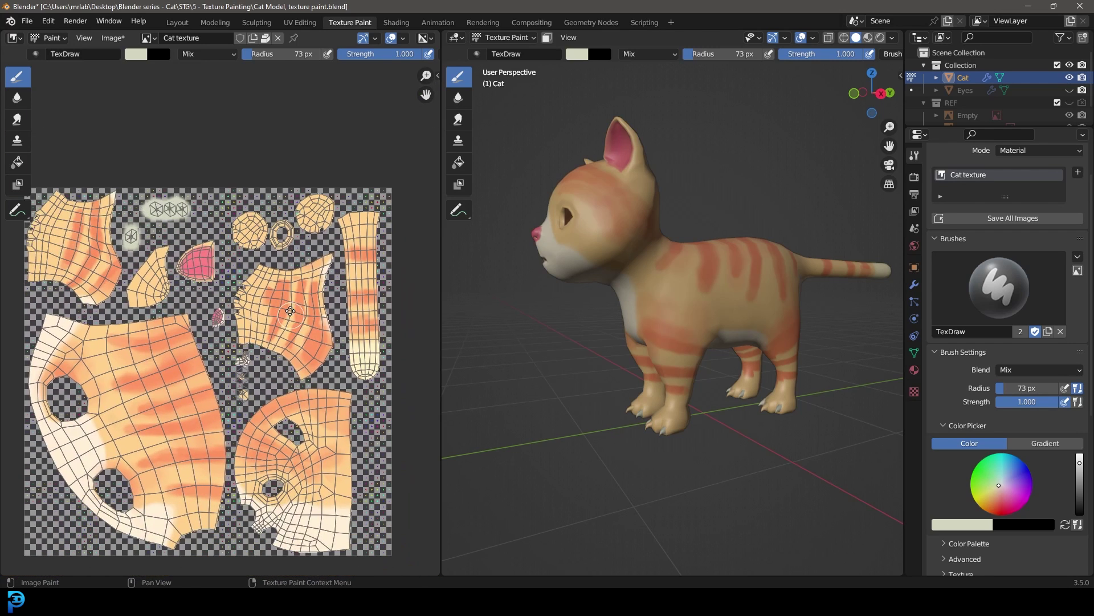
pyautogui.moveTo(290, 310); pyautogui.dragTo(295, 274, button='middle')
pyautogui.moveTo(640, 340); pyautogui.dragTo(719, 342, button='middle')
pyautogui.scroll(3, 721, 343)
pyautogui.keyDown('shift'); pyautogui.moveTo(723, 407); pyautogui.dragTo(723, 344, button='middle'); pyautogui.keyUp('shift')
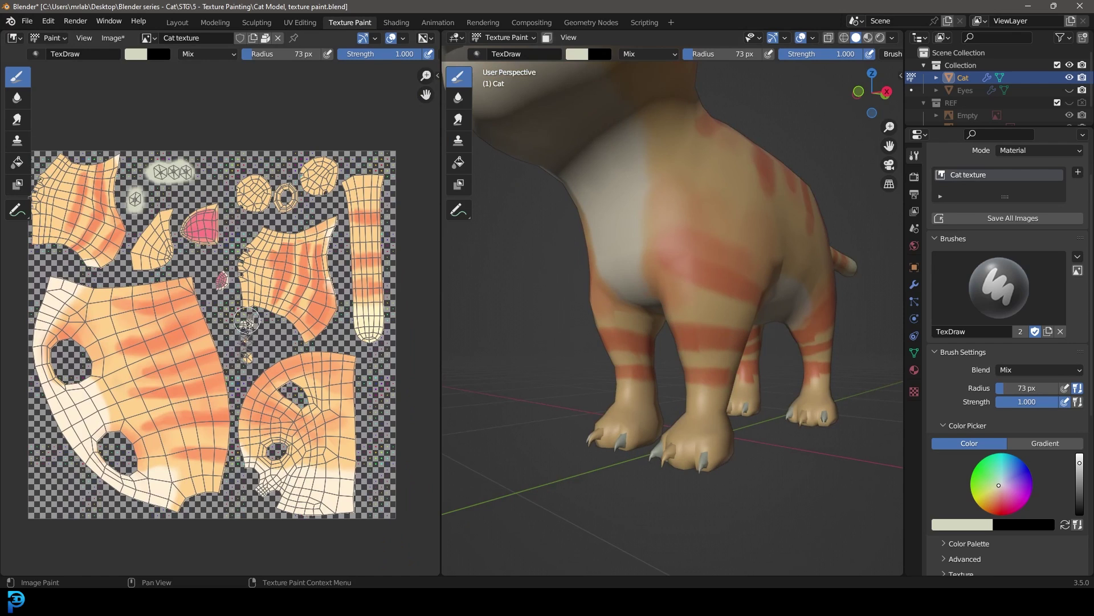
pyautogui.scroll(7, 246, 321)
pyautogui.moveTo(312, 424); pyautogui.dragTo(300, 382, button='middle')
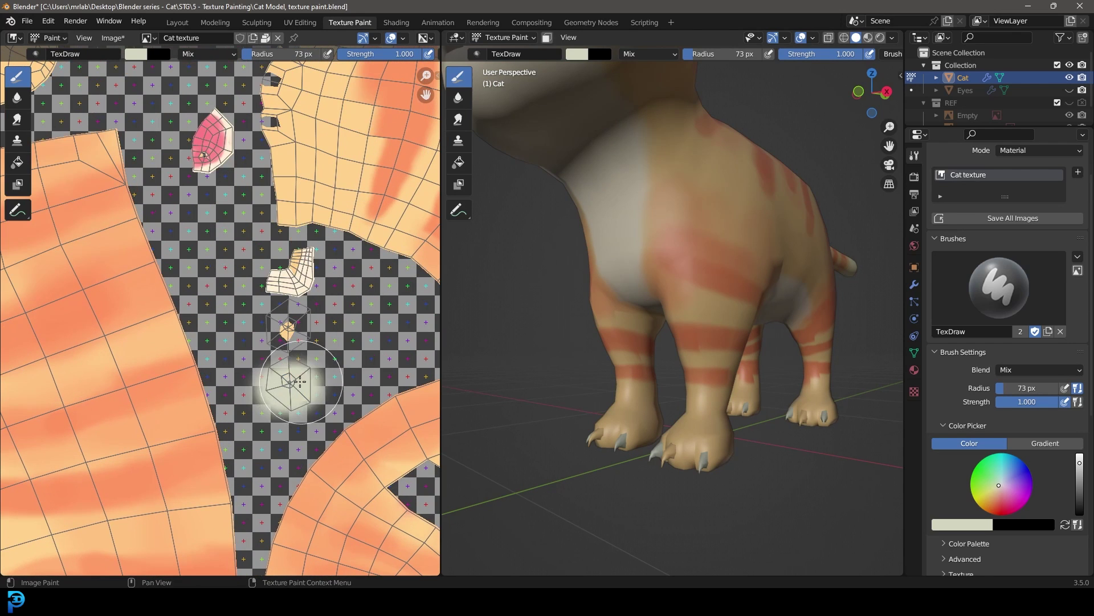
pyautogui.scroll(3, 301, 382)
pyautogui.press('f')
pyautogui.click(290, 367)
pyautogui.moveTo(288, 325)
pyautogui.mouseDown()
pyautogui.moveTo(293, 315)
pyautogui.moveTo(307, 456)
pyautogui.mouseUp()
# Save the cat texture image with the painted nose, ears and claws.
pyautogui.scroll(-4, 778, 427)
pyautogui.moveTo(693, 248); pyautogui.dragTo(689, 278, button='middle')
pyautogui.click(119, 40)
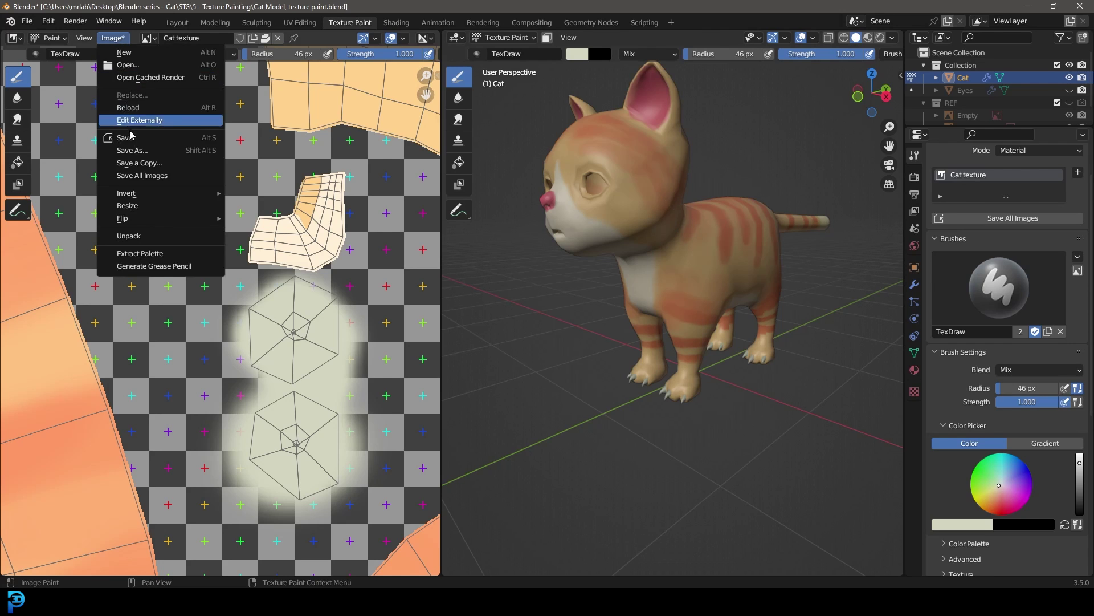
pyautogui.click(128, 138)
# Switch to the Layout workspace and save the Blender file.
pyautogui.scroll(-4, 638, 228)
pyautogui.moveTo(607, 225); pyautogui.dragTo(777, 188, button='middle')
pyautogui.scroll(2, 777, 188)
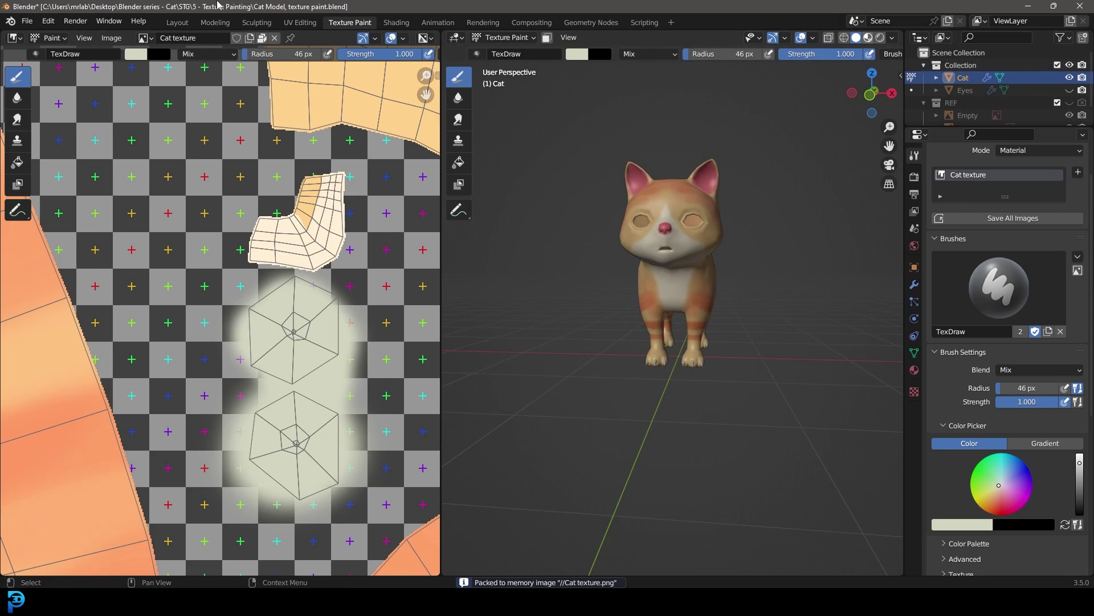
pyautogui.click(174, 23)
pyautogui.hotkey('ctrl', 's')
# Show the model in Material Preview shading, then unhide and select the Eyes object.
pyautogui.press('z')
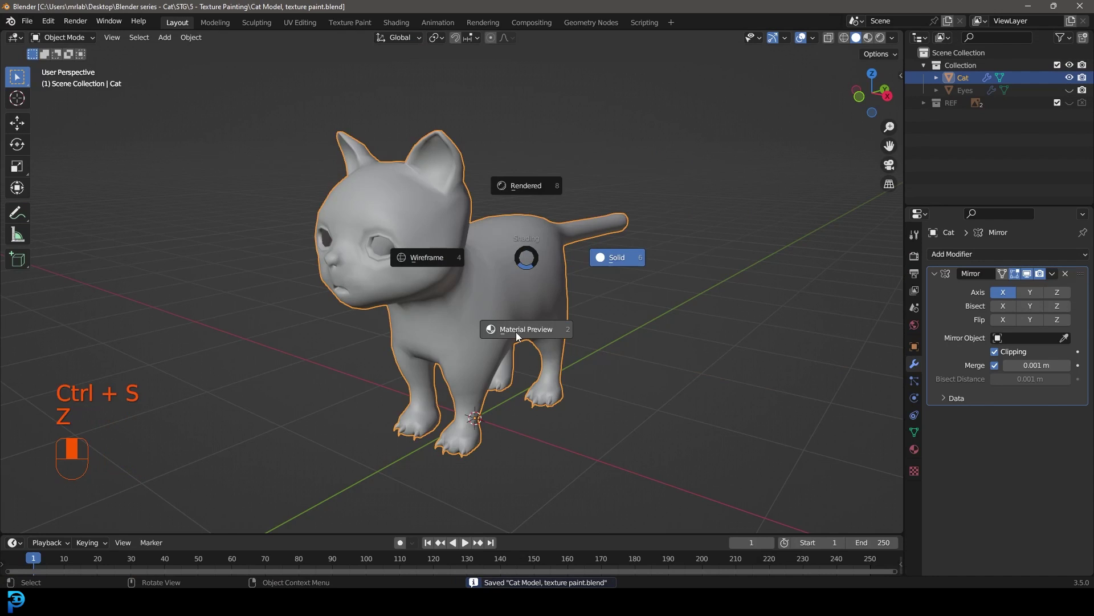
pyautogui.click(562, 334)
pyautogui.moveTo(522, 293)
pyautogui.mouseDown(button='middle')
pyautogui.moveTo(549, 293)
pyautogui.moveTo(504, 291)
pyautogui.moveTo(557, 295)
pyautogui.moveTo(580, 281)
pyautogui.mouseUp(button='middle')
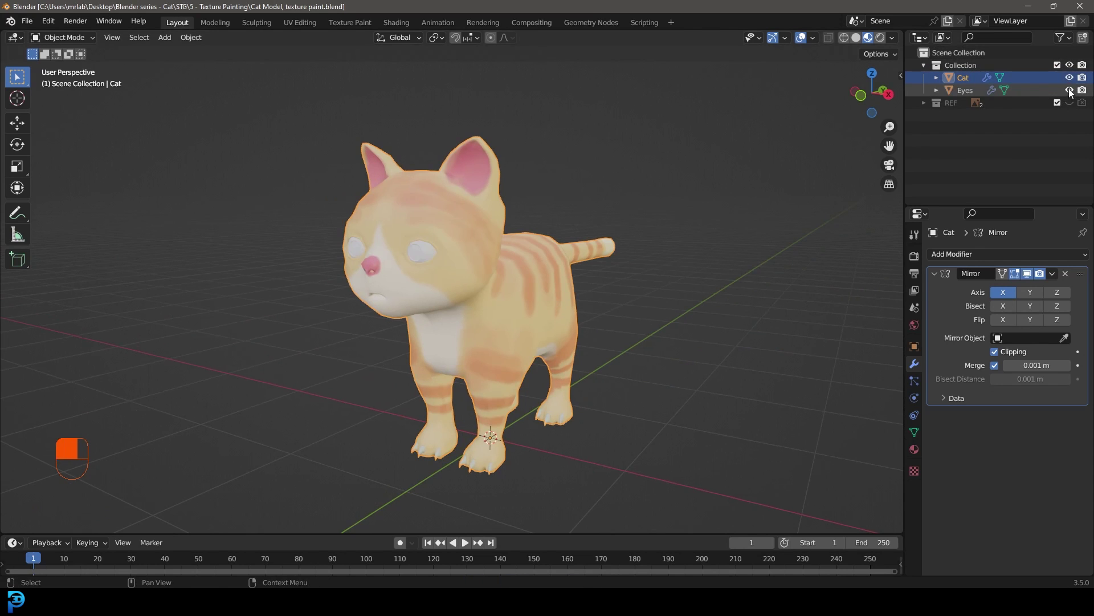
pyautogui.click(1043, 91)
# Try to smooth all vertices of the Eyes mesh with the Smooth tool in Edit Mode.
pyautogui.scroll(3, 476, 200)
pyautogui.press('Tab')
pyautogui.scroll(5, 488, 223)
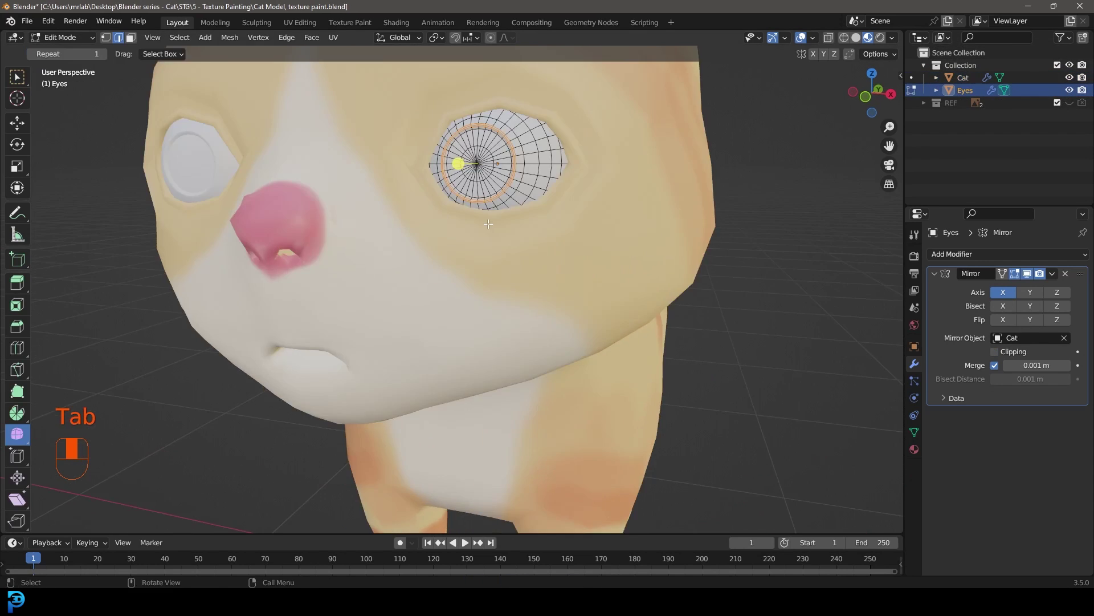
pyautogui.scroll(6, 489, 223)
pyautogui.press('a')
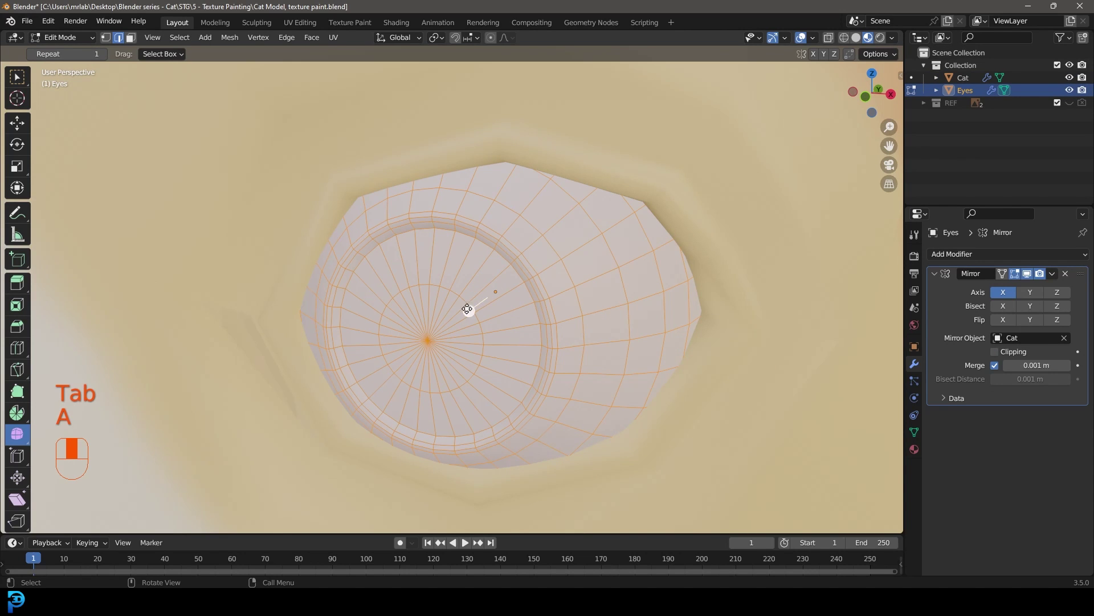
pyautogui.moveTo(468, 309); pyautogui.dragTo(490, 315)
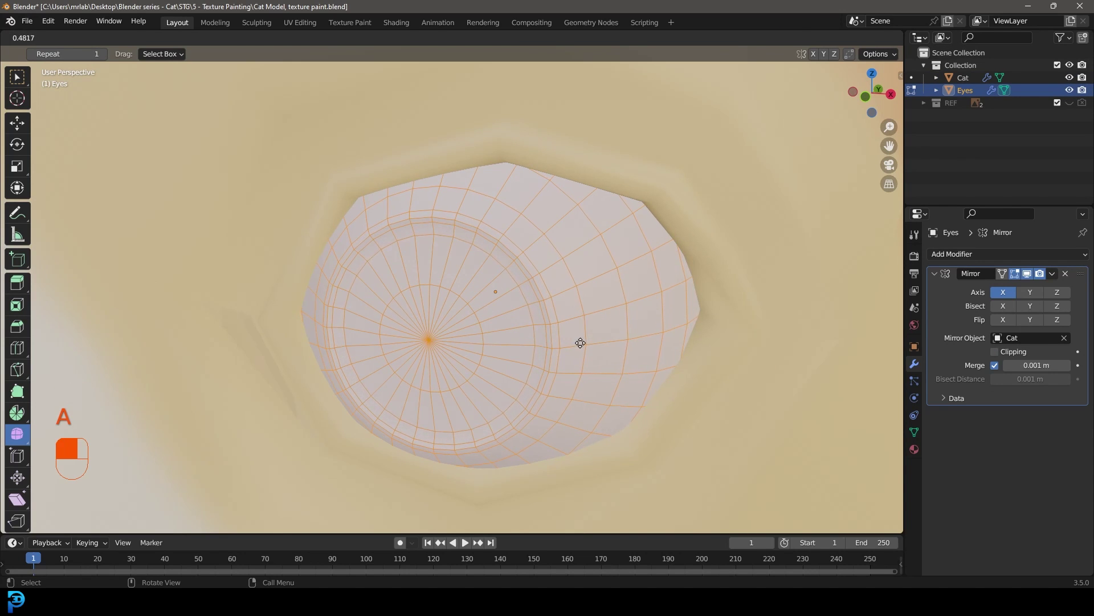
pyautogui.moveTo(581, 342); pyautogui.dragTo(469, 311)
pyautogui.scroll(-10, 450, 302)
pyautogui.press('Tab')
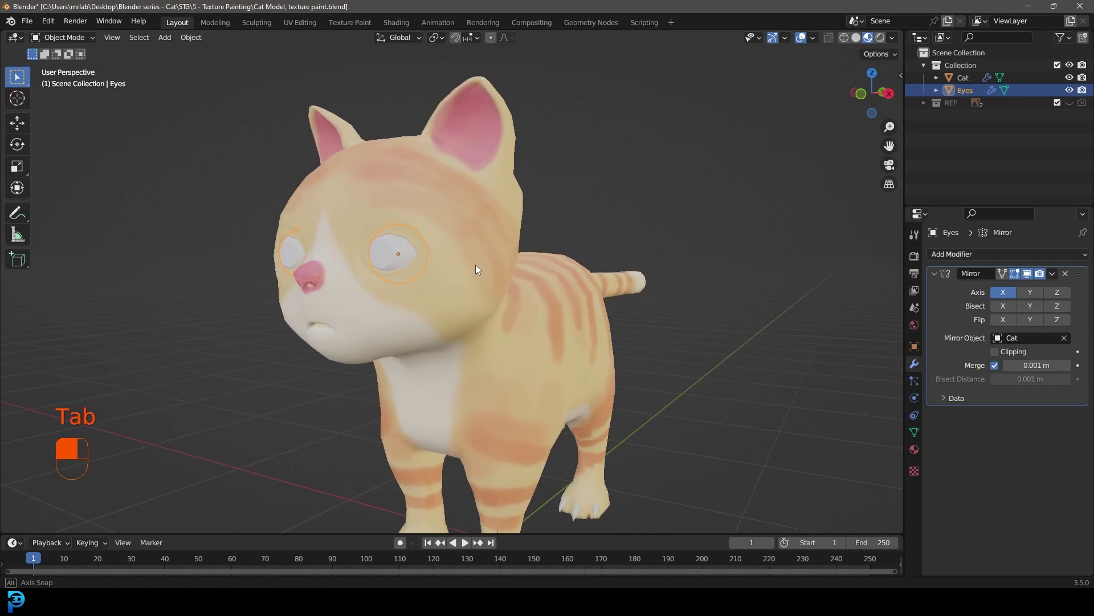
# Apply Shade Smooth to the Eyes object and return the viewport to Solid shading.
pyautogui.scroll(5, 481, 268)
pyautogui.rightClick(395, 217)
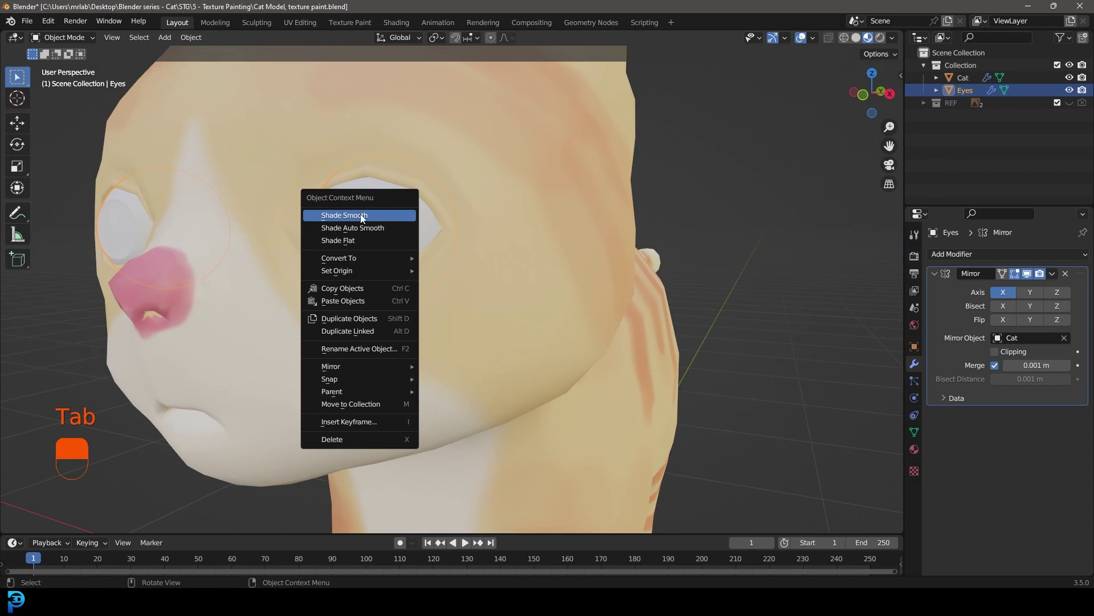
pyautogui.click(396, 216)
pyautogui.press('z')
pyautogui.scroll(-6, 451, 238)
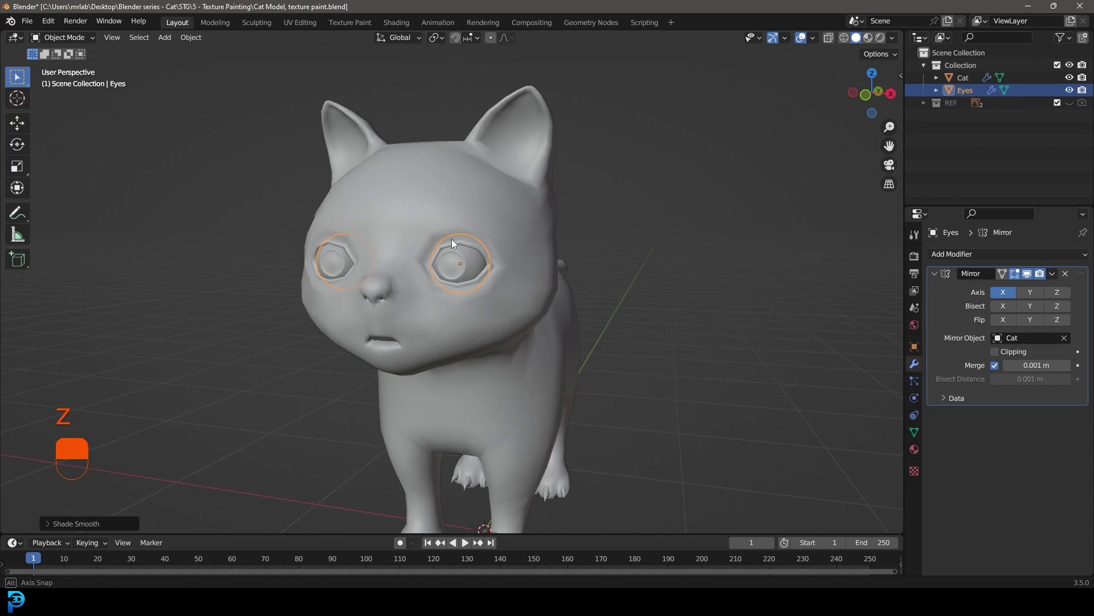
# Switch to the web browser and browse the Google Images results for "eye texture".
pyautogui.press('KP_1')
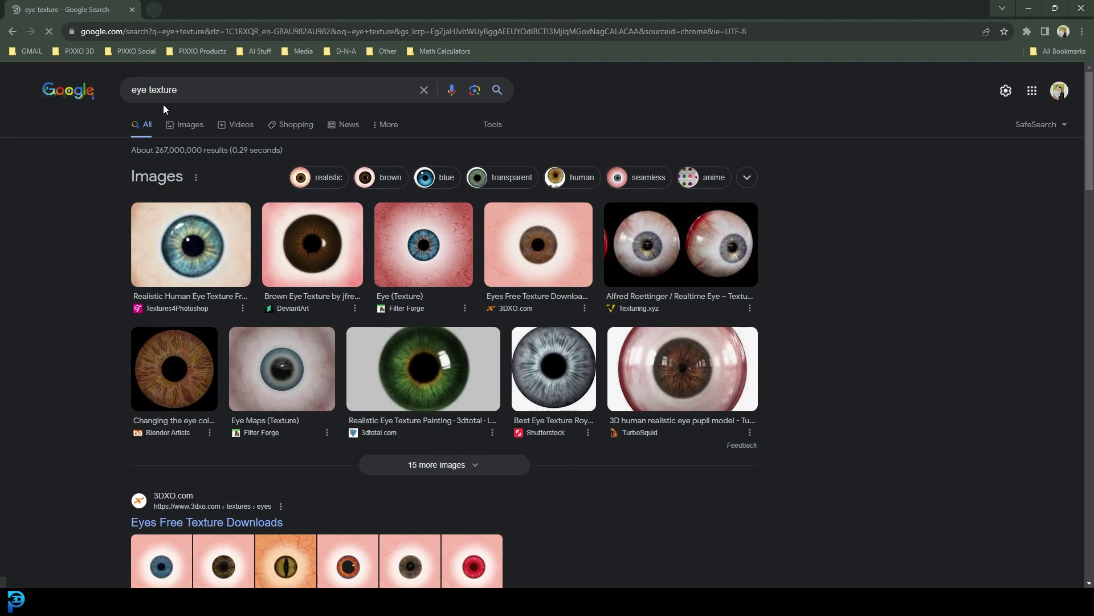
pyautogui.click(194, 131)
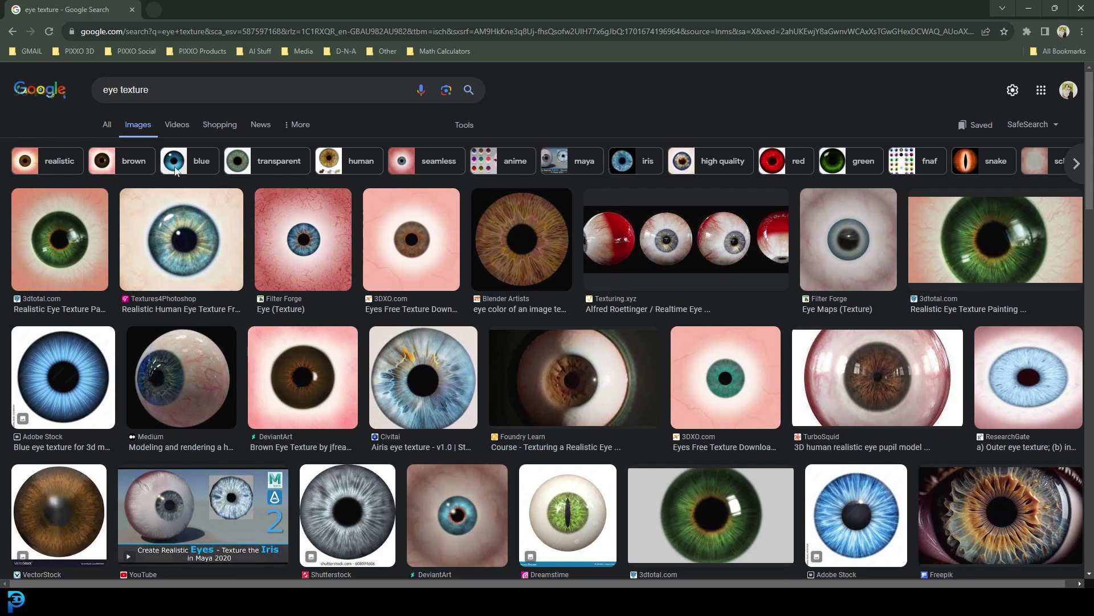
pyautogui.scroll(-4, 756, 245)
pyautogui.scroll(-1, 424, 383)
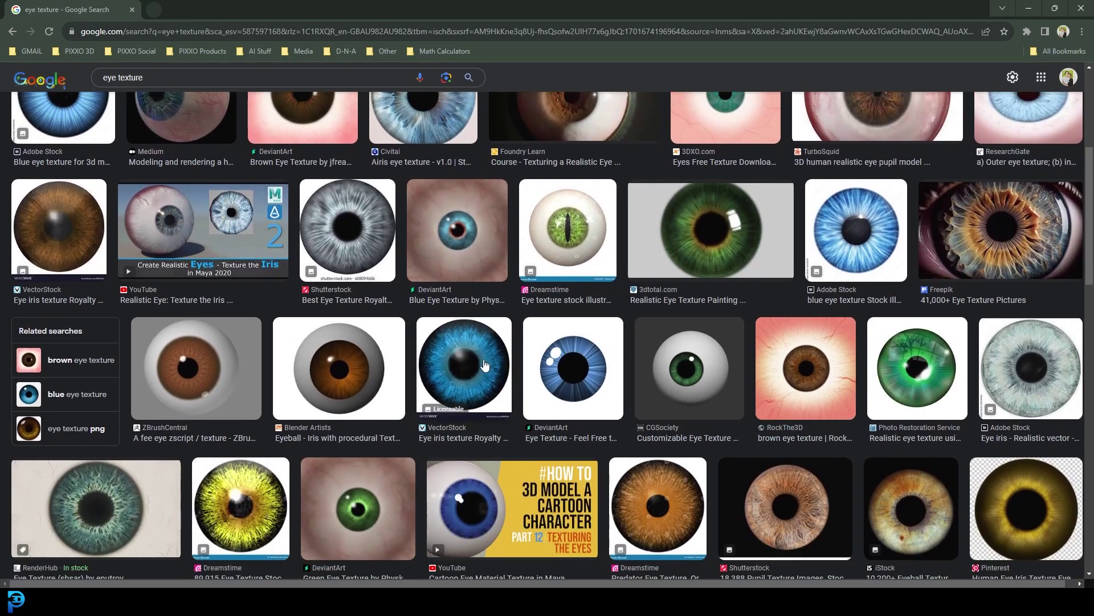
pyautogui.scroll(5, 485, 365)
# Switch back to Blender and create a new material named eye on the Eyes object.
pyautogui.hotkey('alt', 'Tab')
pyautogui.scroll(4, 531, 275)
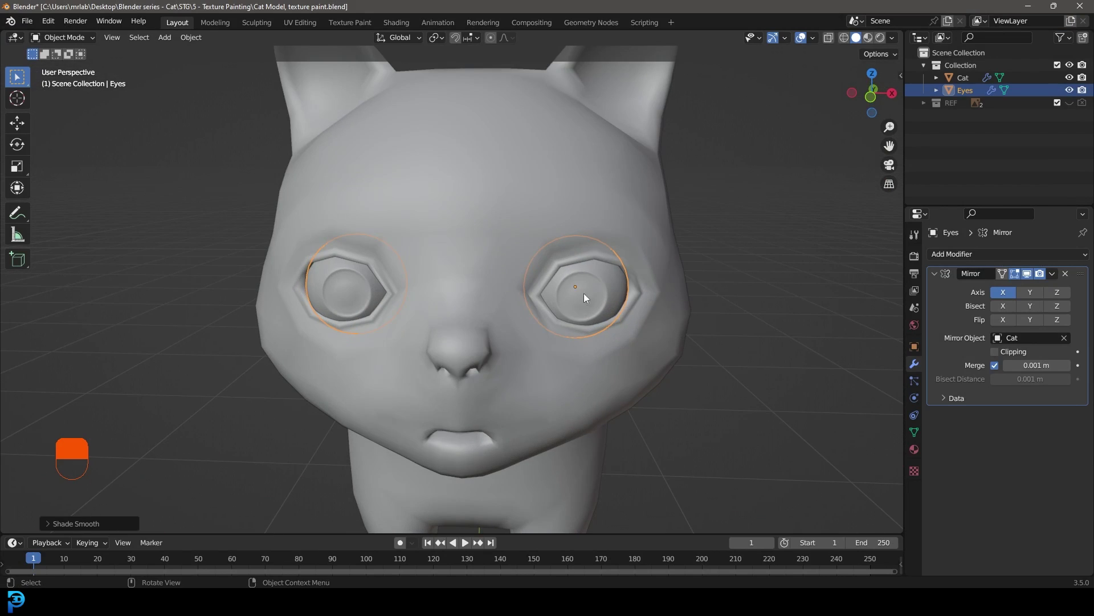
pyautogui.click(914, 449)
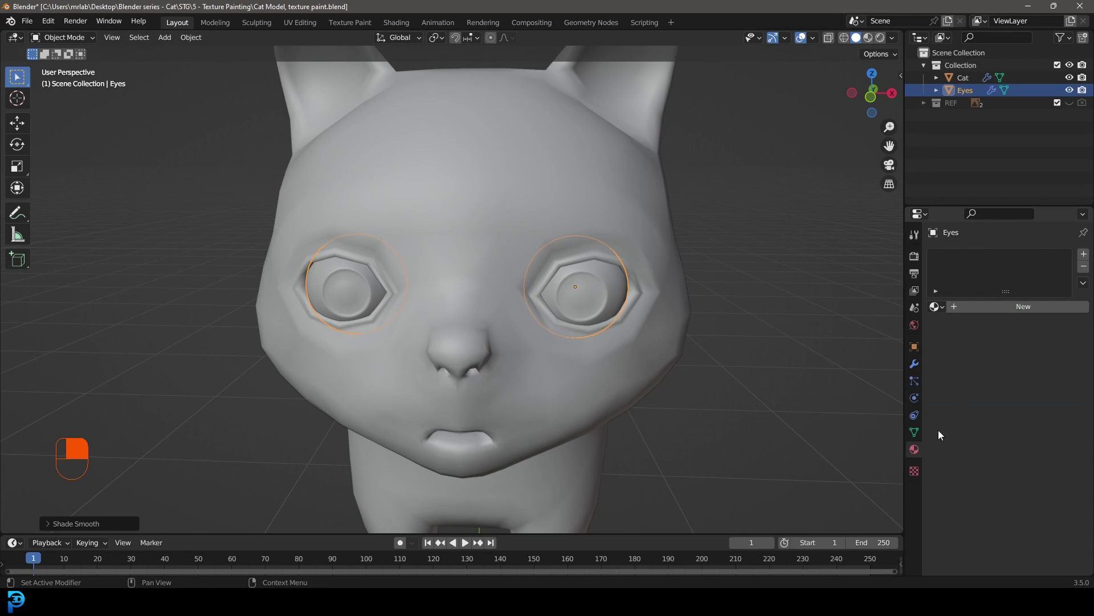
pyautogui.click(1010, 306)
pyautogui.click(987, 306)
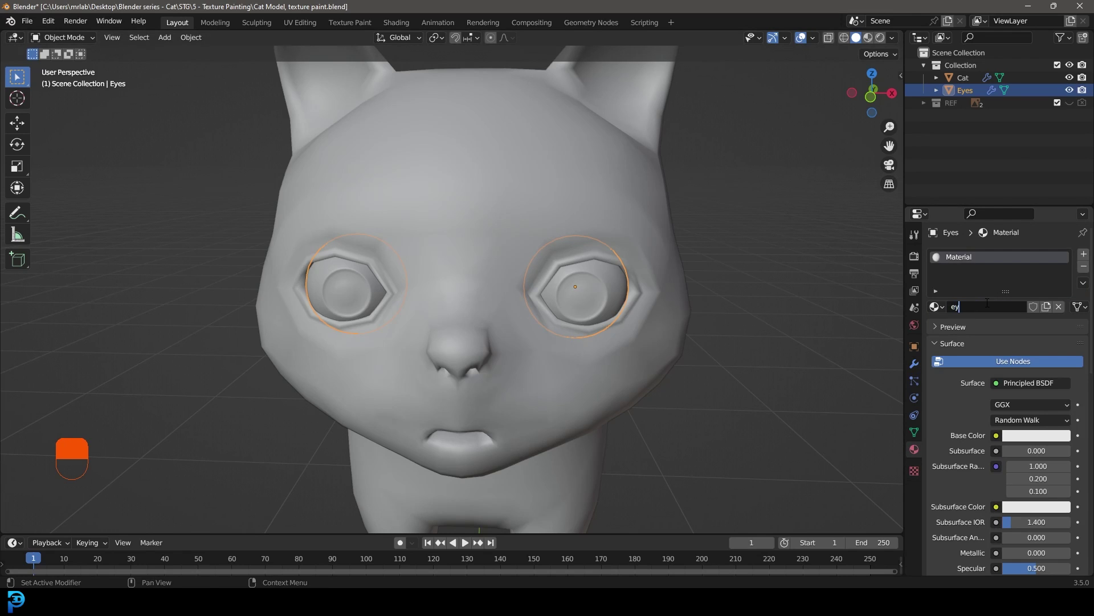
# Feed the eye material's Base Color from an Image Texture and load eye.jpg into it.
pyautogui.click(996, 436)
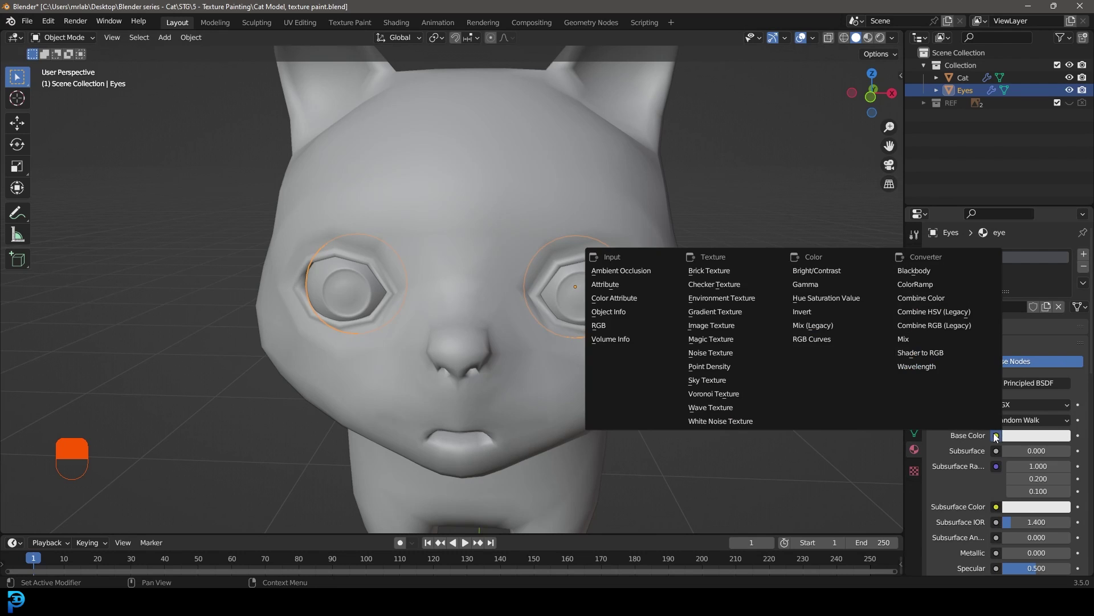
pyautogui.click(729, 326)
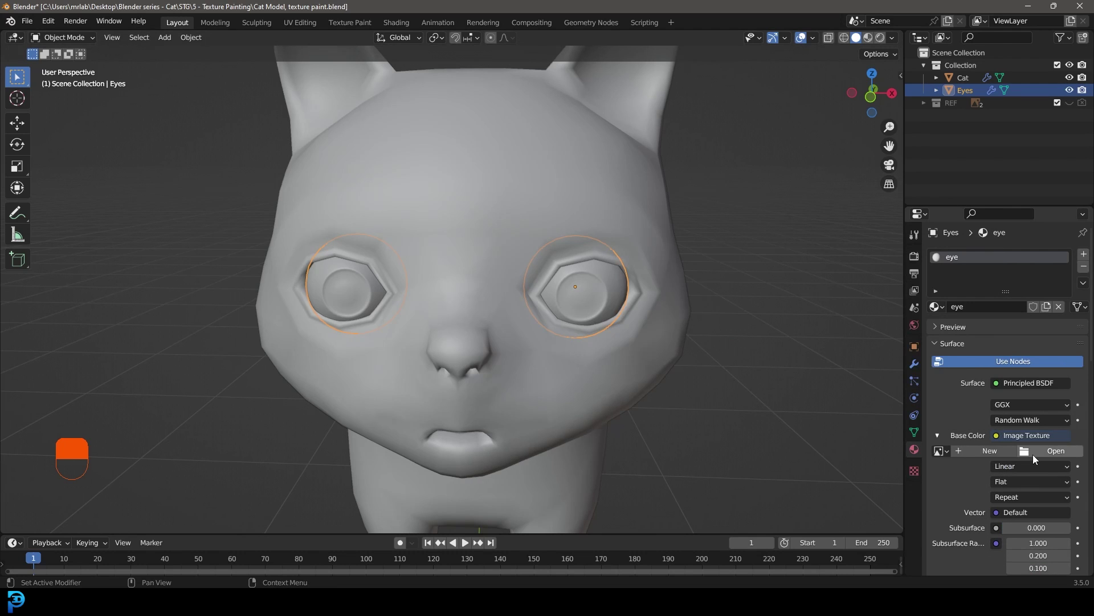
pyautogui.click(1055, 451)
pyautogui.click(310, 210)
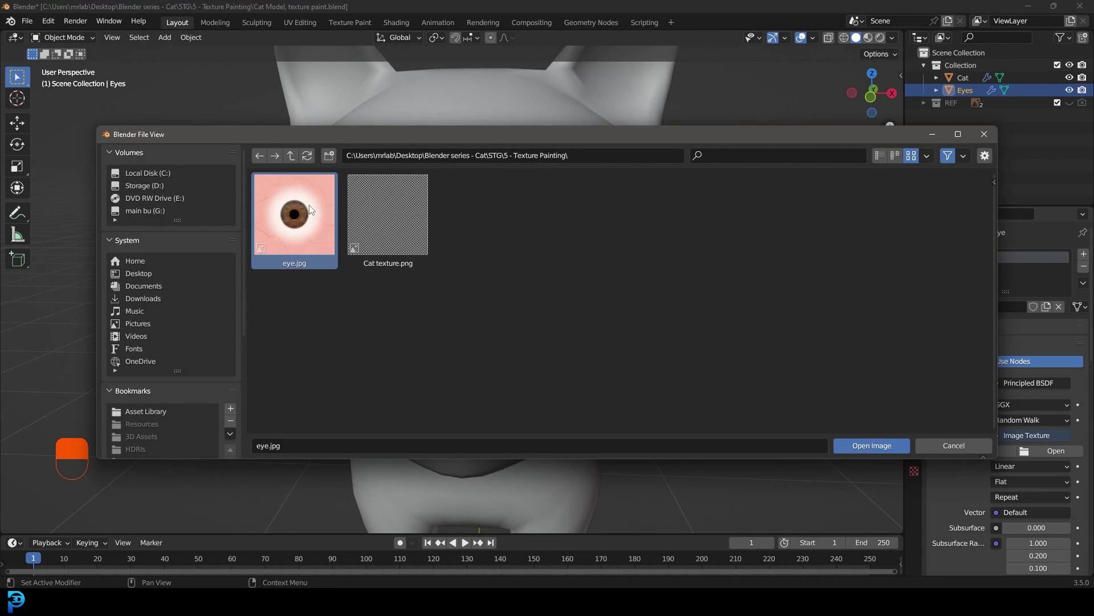
pyautogui.click(877, 446)
# Open the UV Editing workspace with the Eyes mesh and show the model in Material Preview shading.
pyautogui.press('KP_1')
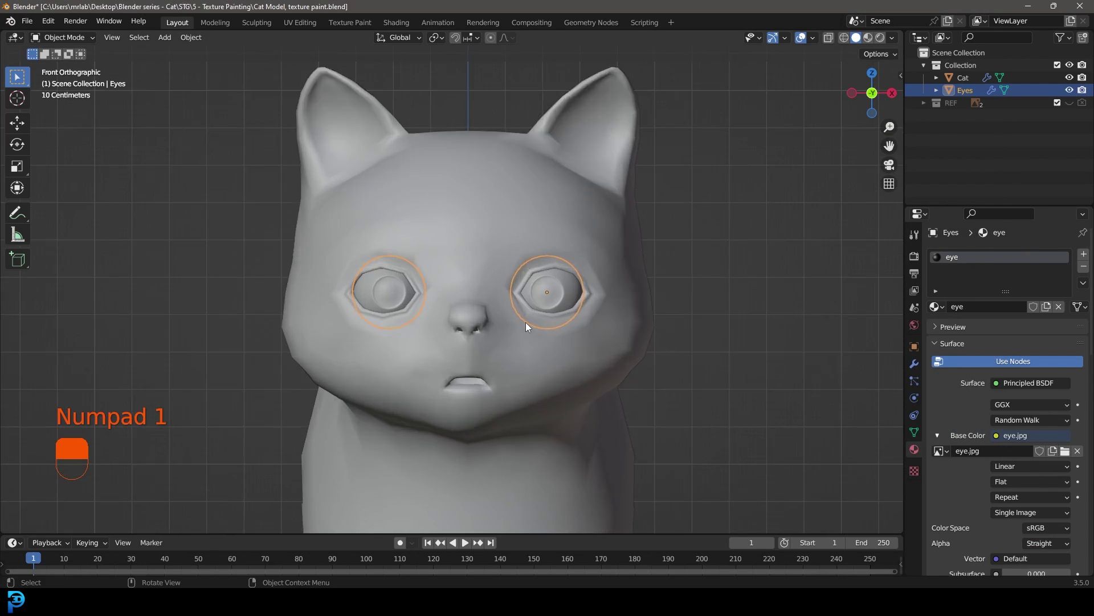
pyautogui.scroll(3, 526, 323)
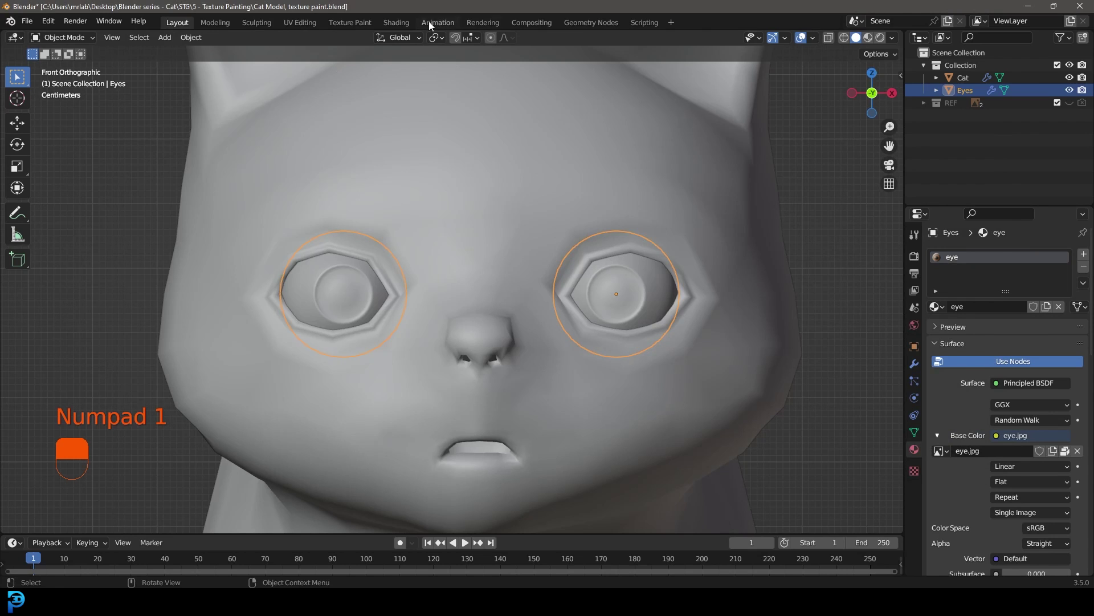
pyautogui.click(312, 23)
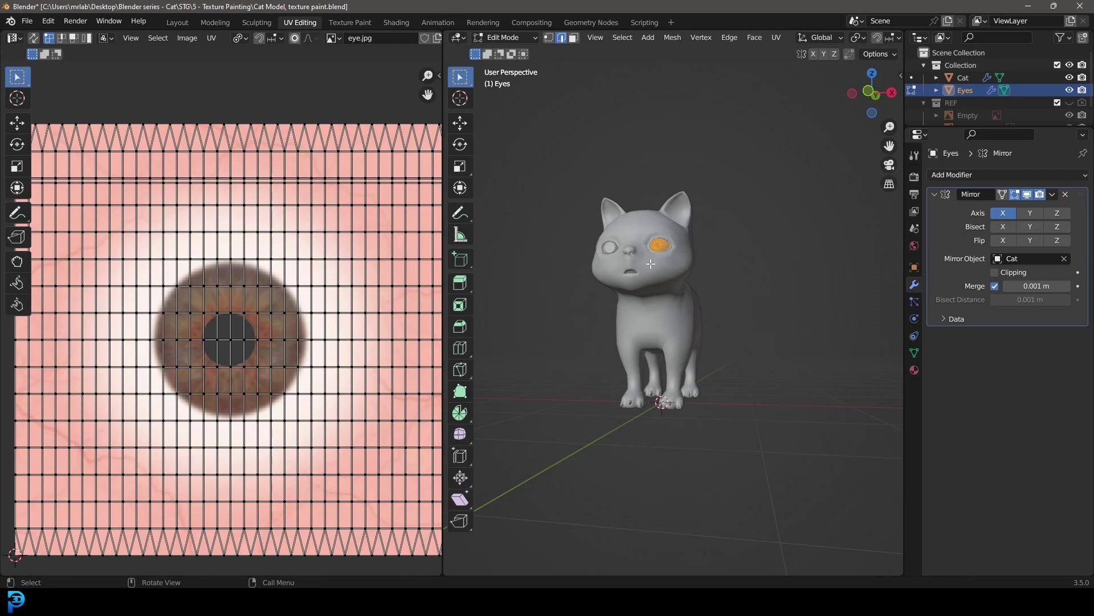
pyautogui.scroll(5, 710, 238)
pyautogui.press('z')
pyautogui.click(712, 309)
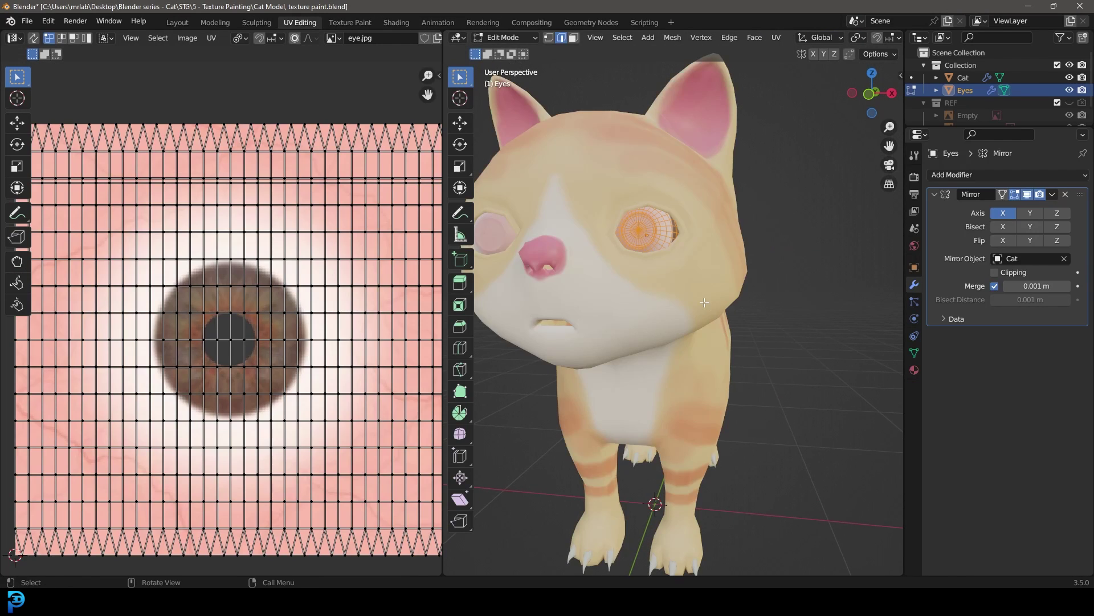
# Unwrap the Eyes mesh with Project from View in the front orthographic view.
pyautogui.press('KP_1')
pyautogui.scroll(6, 741, 300)
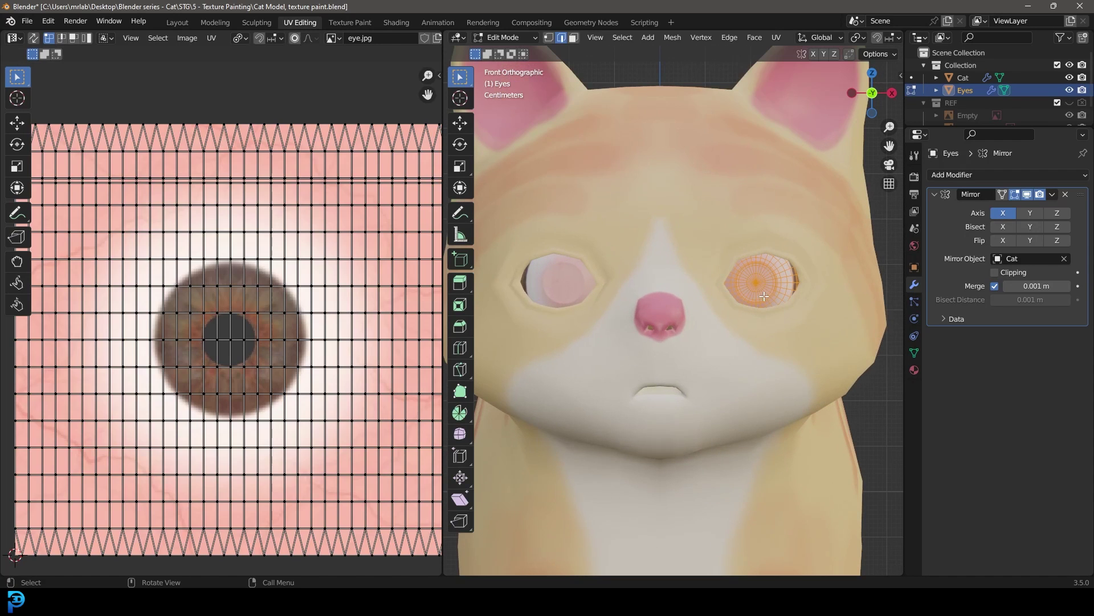
pyautogui.press('u')
pyautogui.click(751, 398)
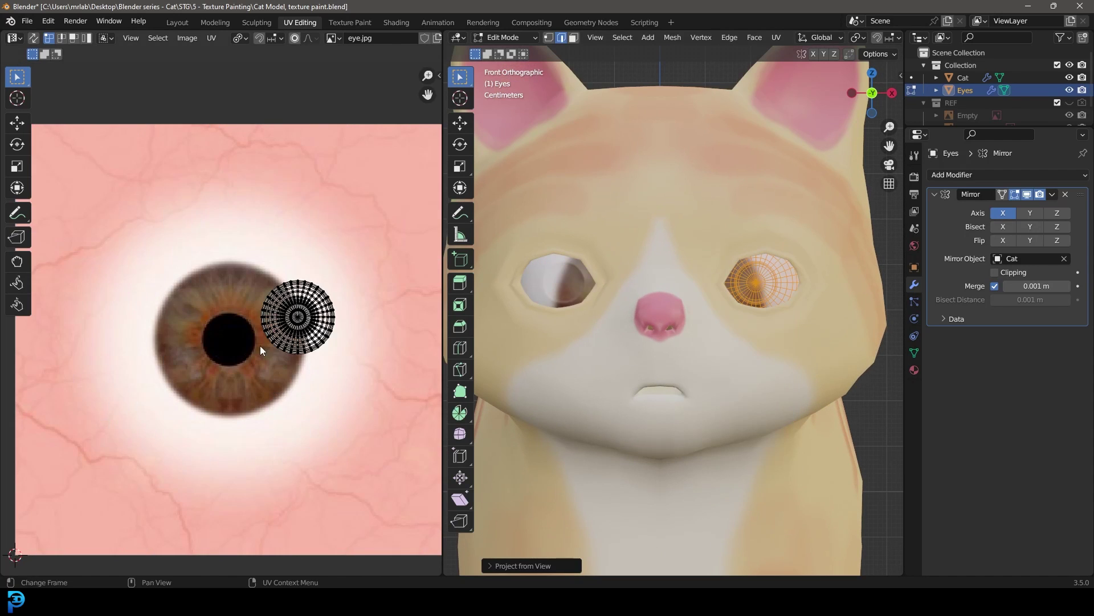
# Scale up all the eye UVs and centre them on the pupil of eye.jpg so the iris fits the eye.
pyautogui.press('a')
pyautogui.press('s')
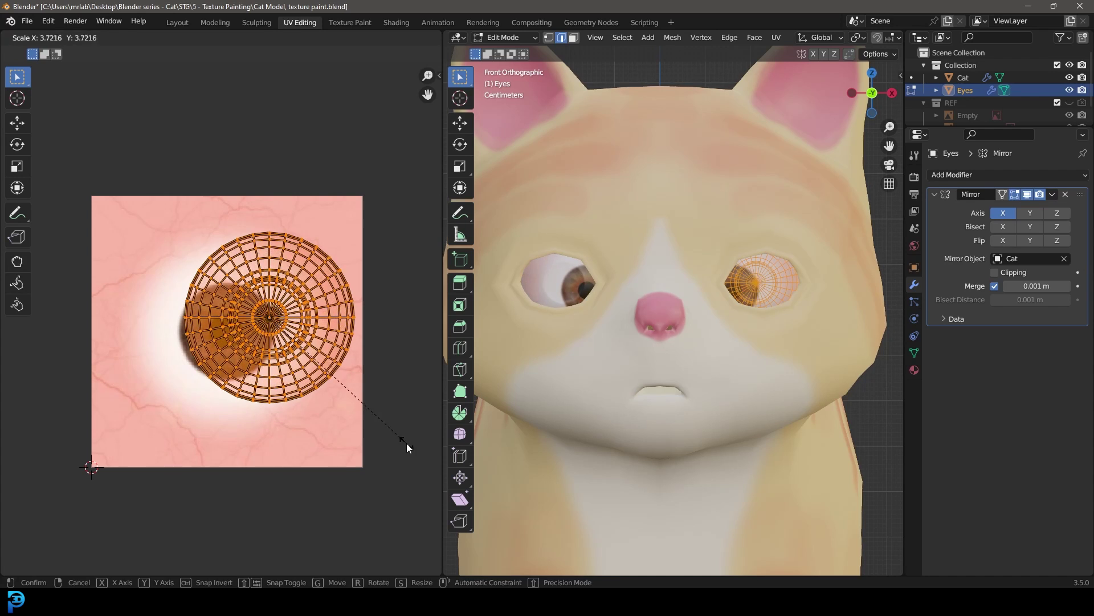
pyautogui.click(354, 348)
pyautogui.press('g')
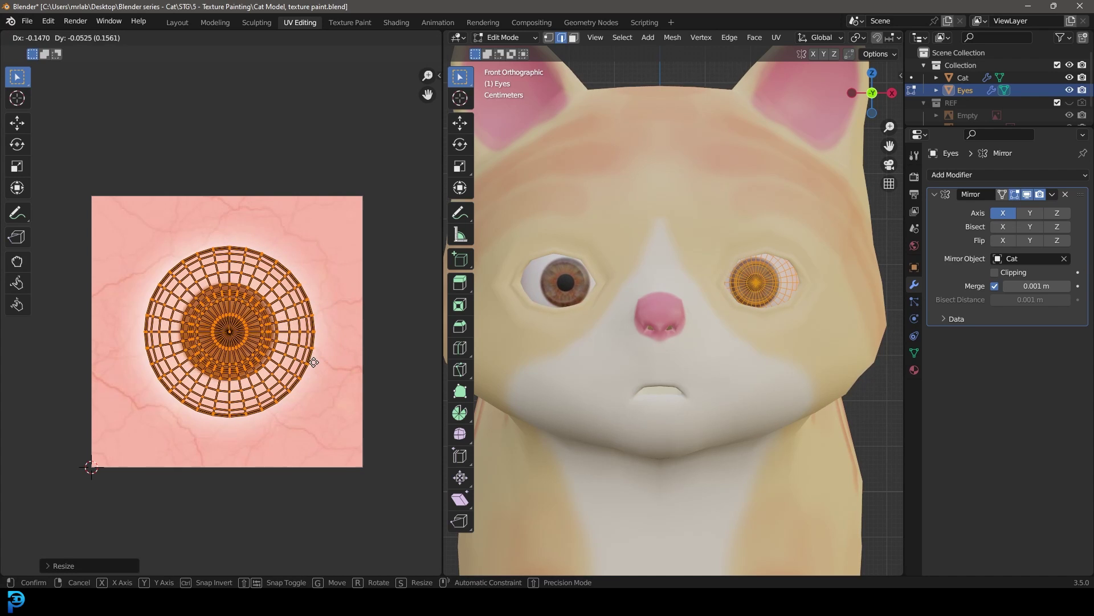
pyautogui.click(295, 363)
pyautogui.press('s')
pyautogui.click(351, 391)
pyautogui.press('s')
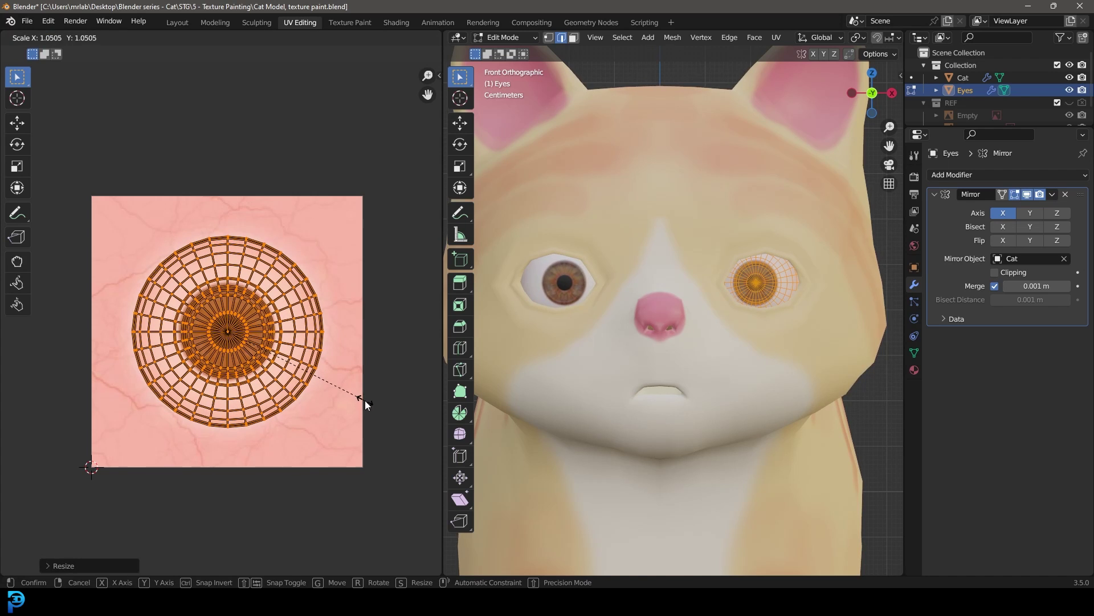
pyautogui.click(361, 396)
# Return to Object Mode, deselect everything and save the Blender file.
pyautogui.scroll(-3, 770, 291)
pyautogui.moveTo(770, 292); pyautogui.dragTo(724, 322, button='middle')
pyautogui.scroll(-3, 593, 308)
pyautogui.scroll(2, 692, 299)
pyautogui.press('Tab')
pyautogui.scroll(-5, 692, 299)
pyautogui.hotkey('alt', 'a')
pyautogui.scroll(4, 721, 323)
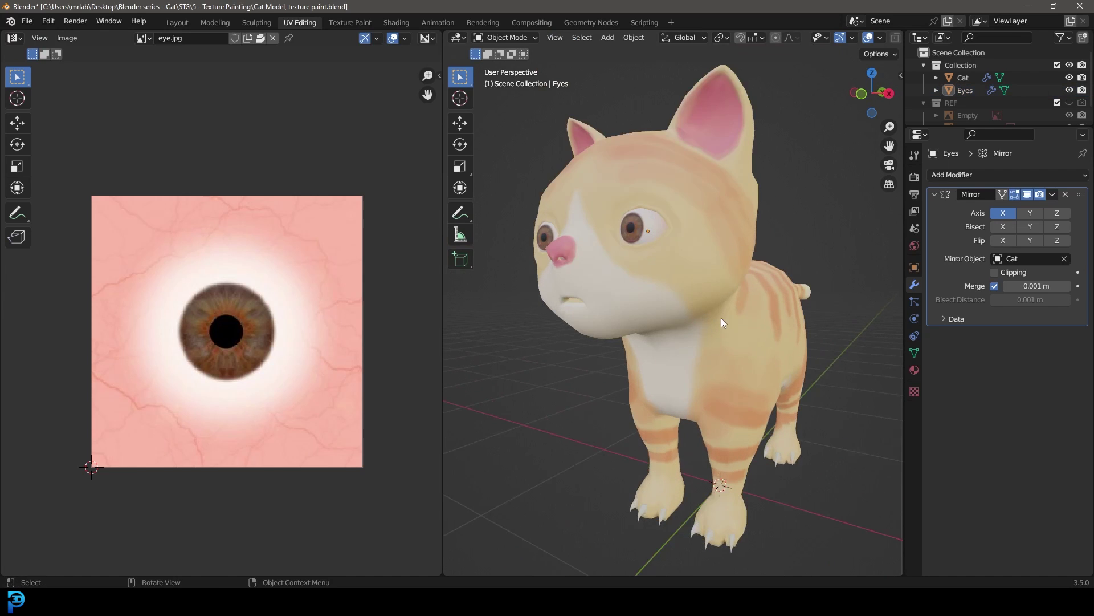
pyautogui.hotkey('ctrl', 's')
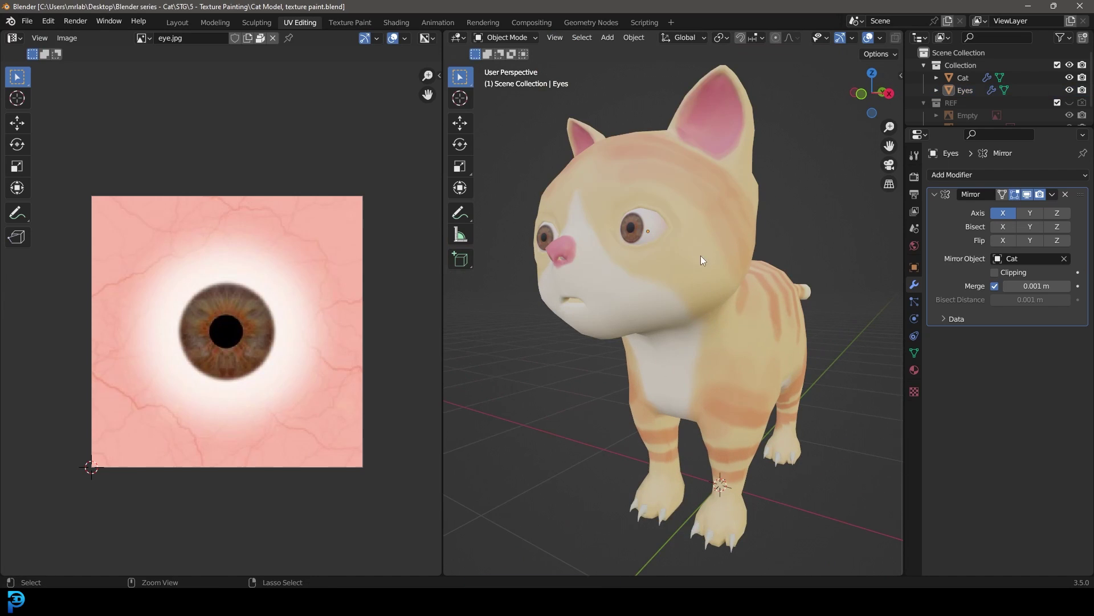
# Switch to the Layout workspace and show the cat in Material Preview shading.
pyautogui.click(178, 22)
pyautogui.moveTo(527, 266); pyautogui.dragTo(480, 261, button='middle')
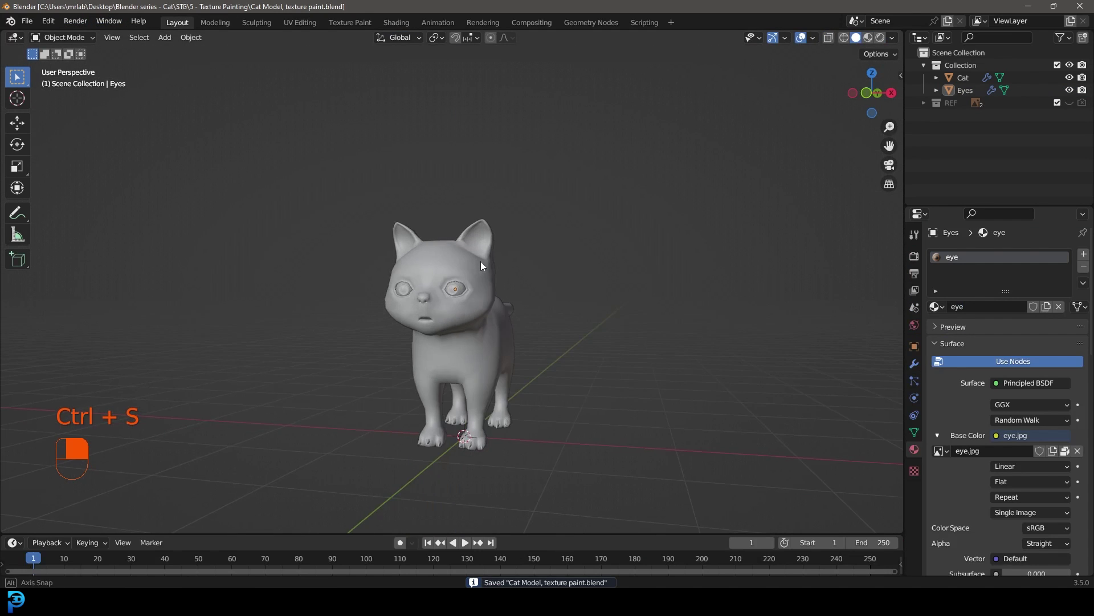
pyautogui.scroll(5, 485, 262)
pyautogui.press('z')
pyautogui.click(490, 334)
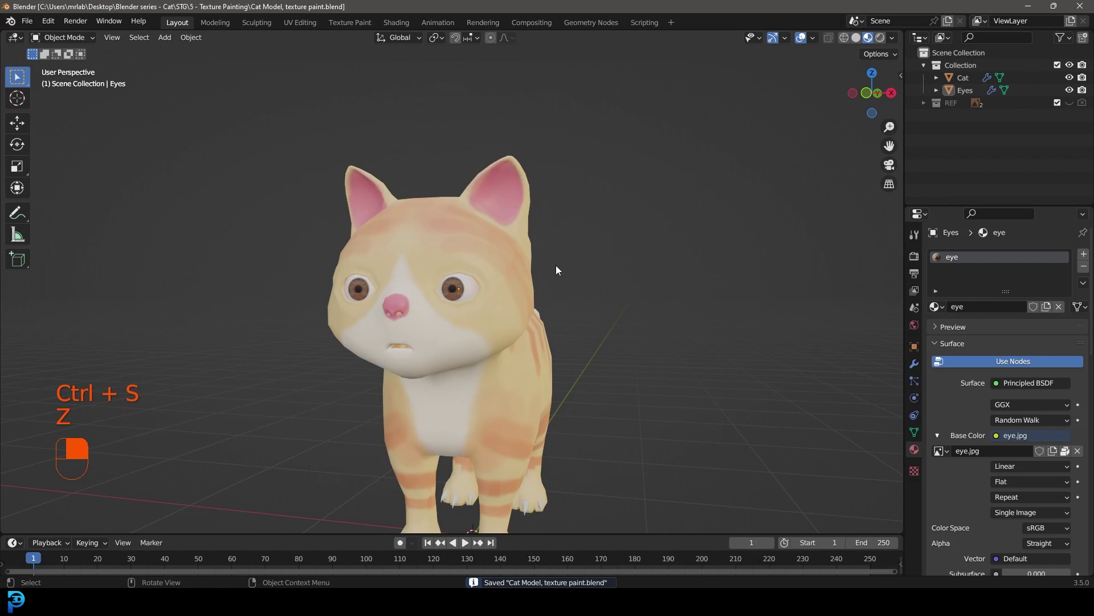
# Examine the finished textured cat from the side, the front and in perspective.
pyautogui.press('KP_3')
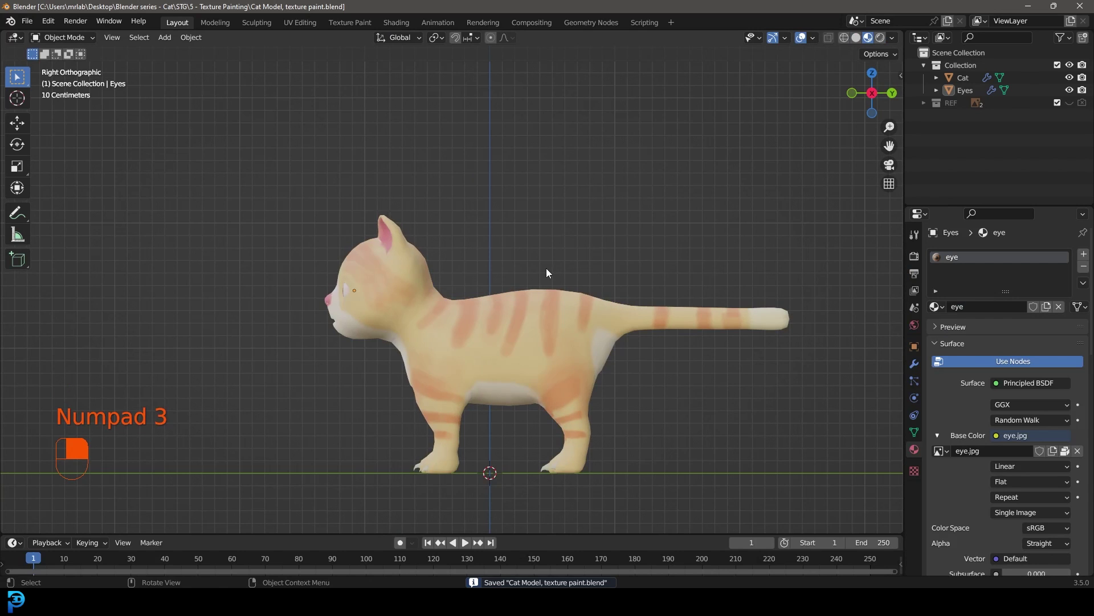
pyautogui.press('KP_1')
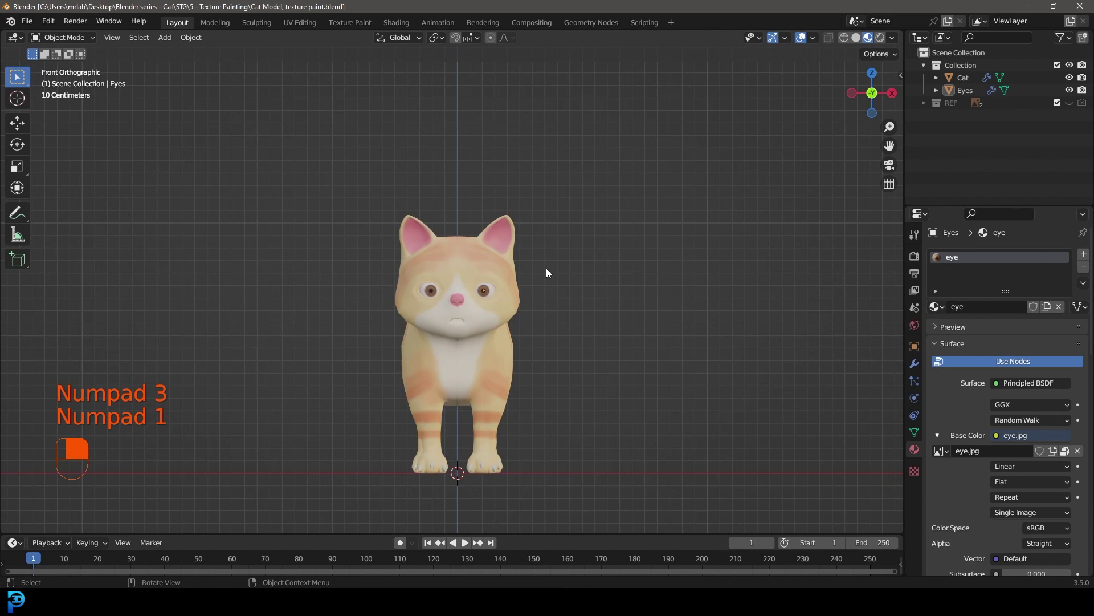
pyautogui.moveTo(546, 273); pyautogui.dragTo(488, 288, button='middle')
pyautogui.scroll(4, 479, 378)
pyautogui.moveTo(479, 379); pyautogui.dragTo(490, 269, button='middle')
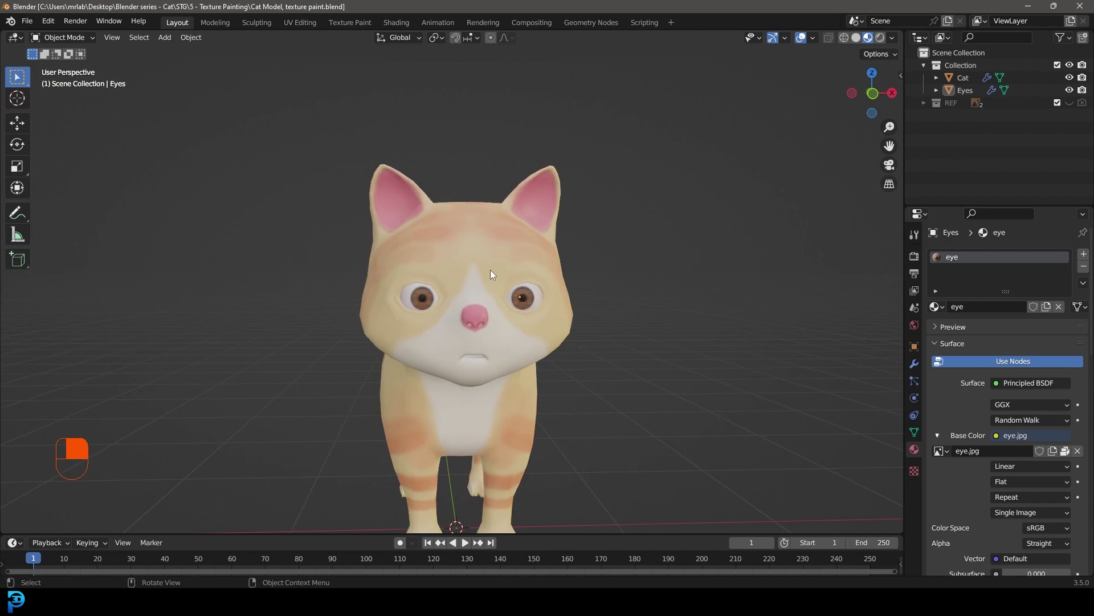
pyautogui.press('KP_1')
pyautogui.keyDown('shift'); pyautogui.moveTo(508, 318); pyautogui.dragTo(446, 296, button='middle'); pyautogui.keyUp('shift')
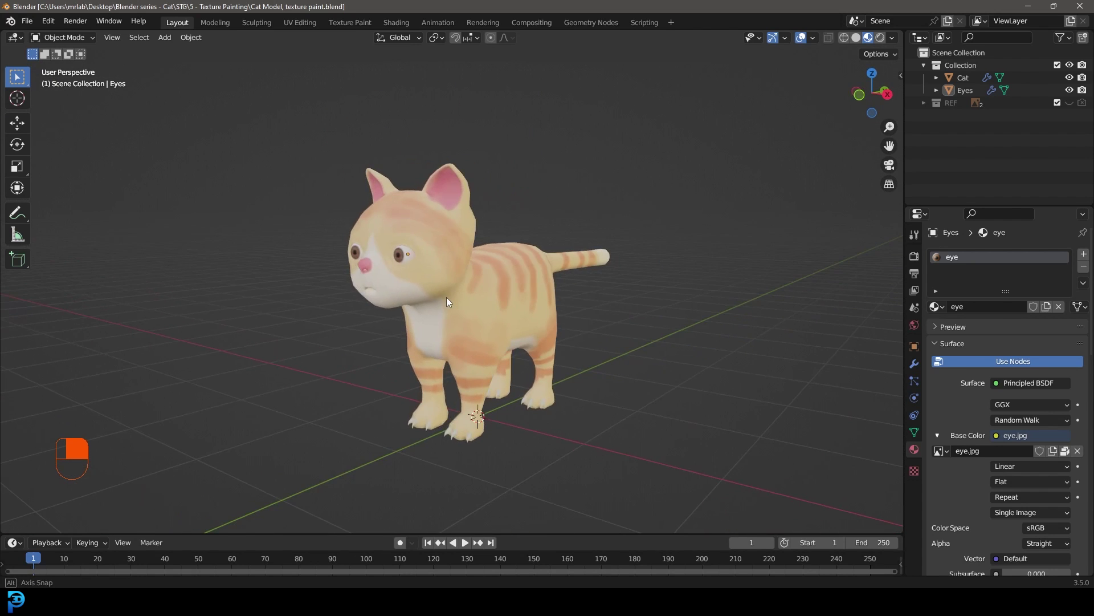
pyautogui.scroll(2, 474, 299)
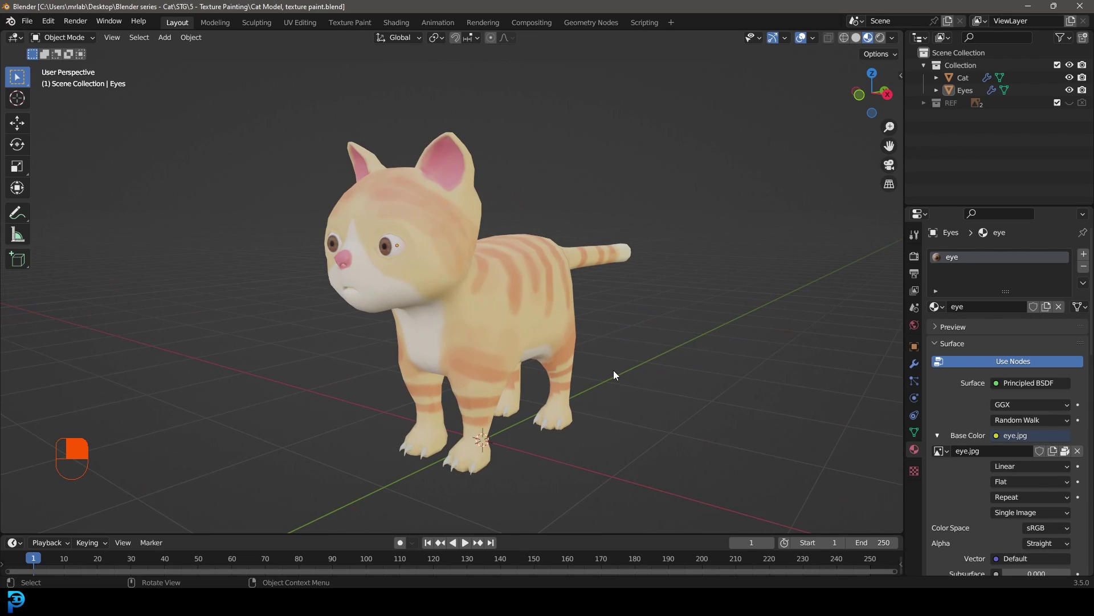